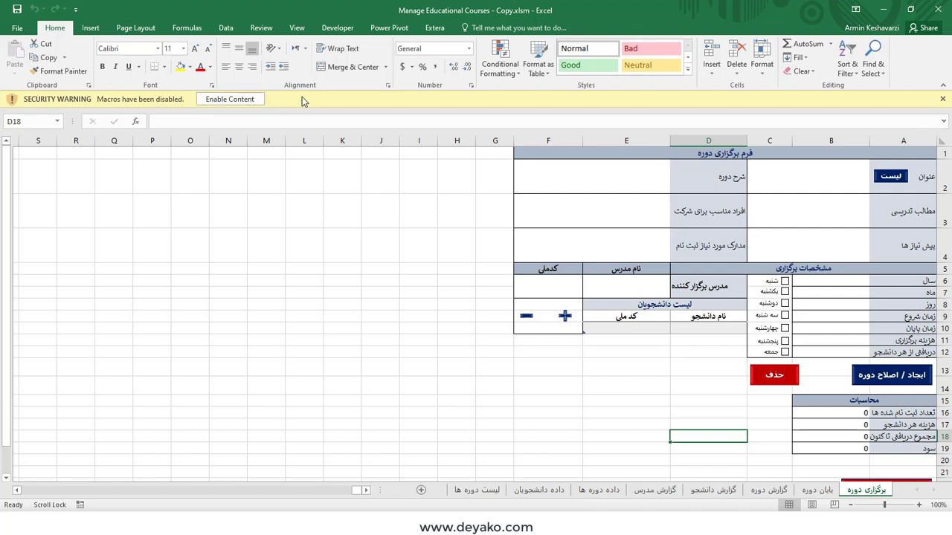
Enable the macros in Manage Educational Courses - Copy.xlsm from the yellow security warning bar
{"action": "left_click", "coordinate": [251, 100]}
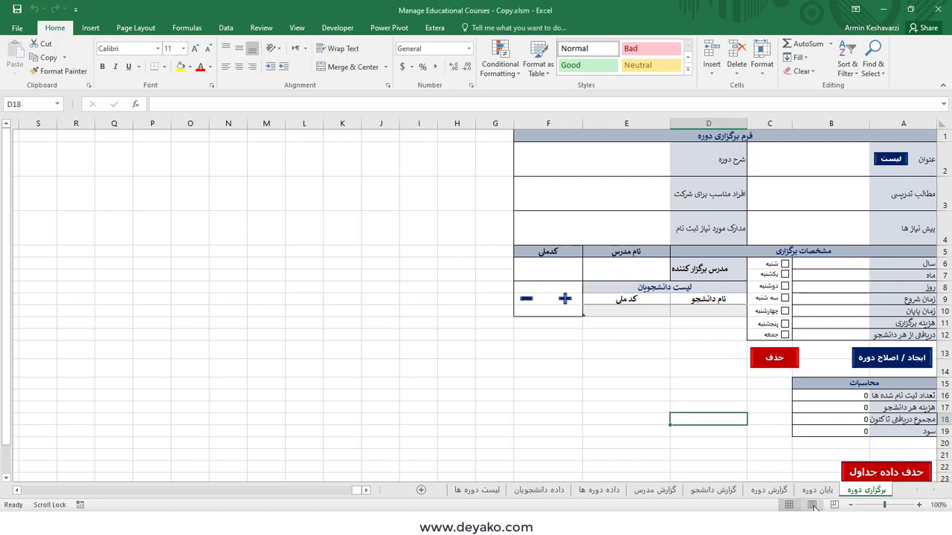
{"action": "left_click", "coordinate": [813, 505]}
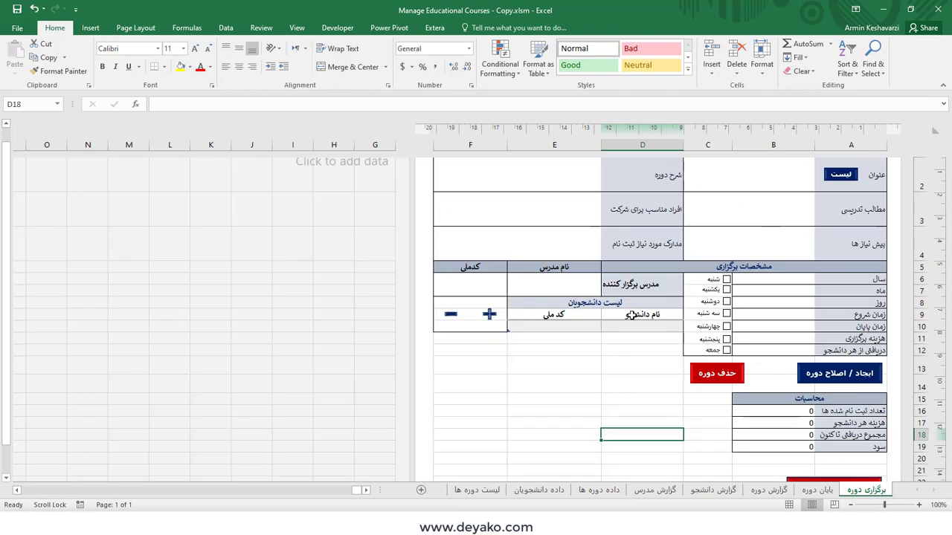
{"action": "scroll", "coordinate": [631, 312], "scroll_direction": "down", "scroll_amount": 2}
{"action": "scroll", "coordinate": [631, 315], "scroll_direction": "down", "scroll_amount": 2}
{"action": "scroll", "coordinate": [632, 315], "scroll_direction": "down", "scroll_amount": 3}
{"action": "scroll", "coordinate": [631, 315], "scroll_direction": "up", "scroll_amount": 3}
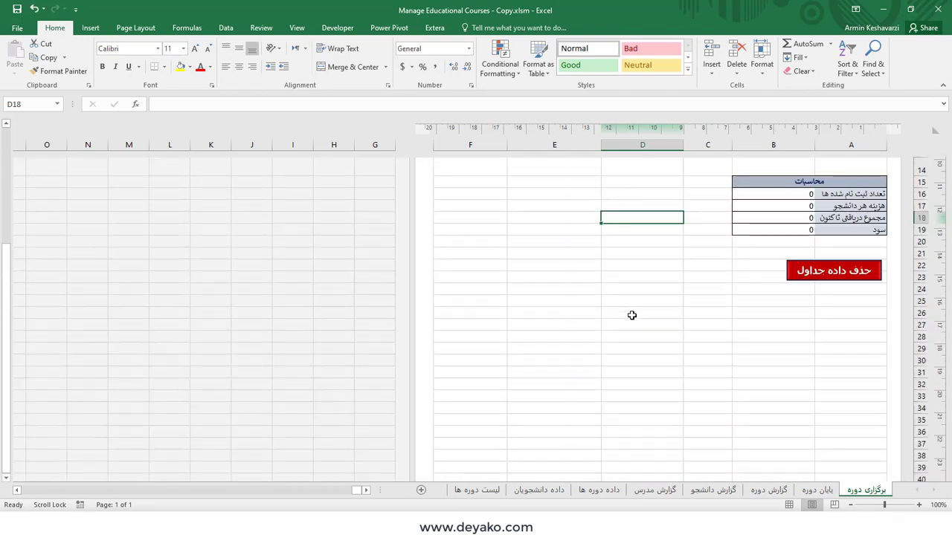
{"action": "scroll", "coordinate": [631, 315], "scroll_direction": "up", "scroll_amount": 1}
{"action": "scroll", "coordinate": [631, 315], "scroll_direction": "up", "scroll_amount": 5}
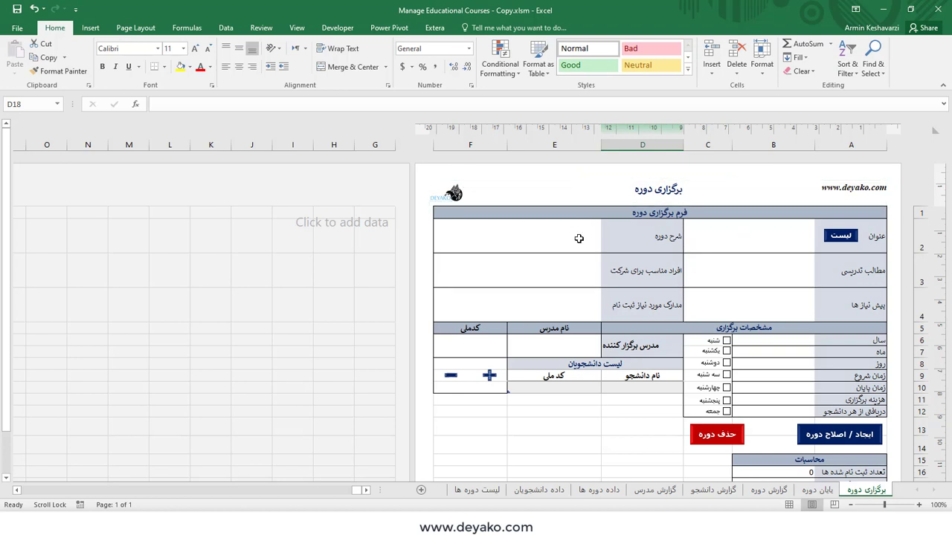
{"action": "left_click", "coordinate": [789, 505]}
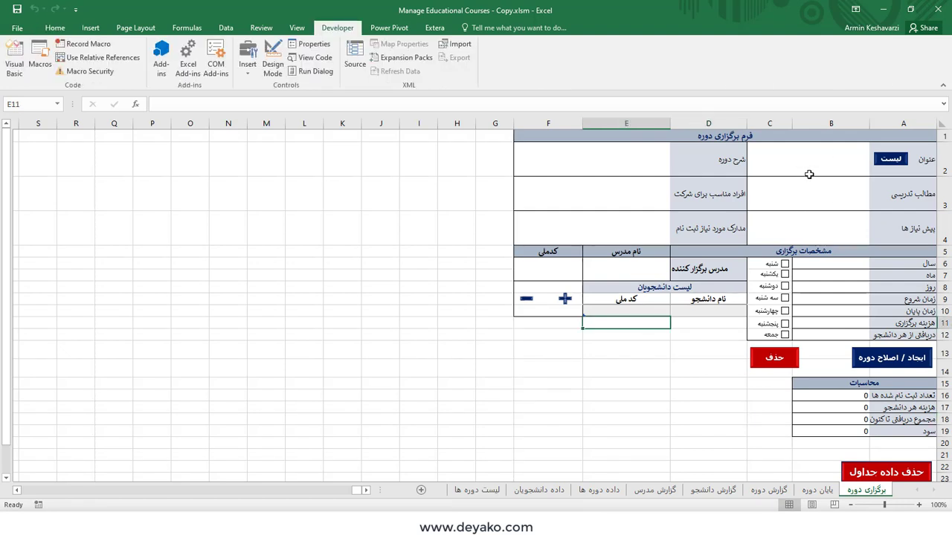
Enter مدیریت پرژه مقدماتی as the course title in B2
{"action": "left_click", "coordinate": [809, 174]}
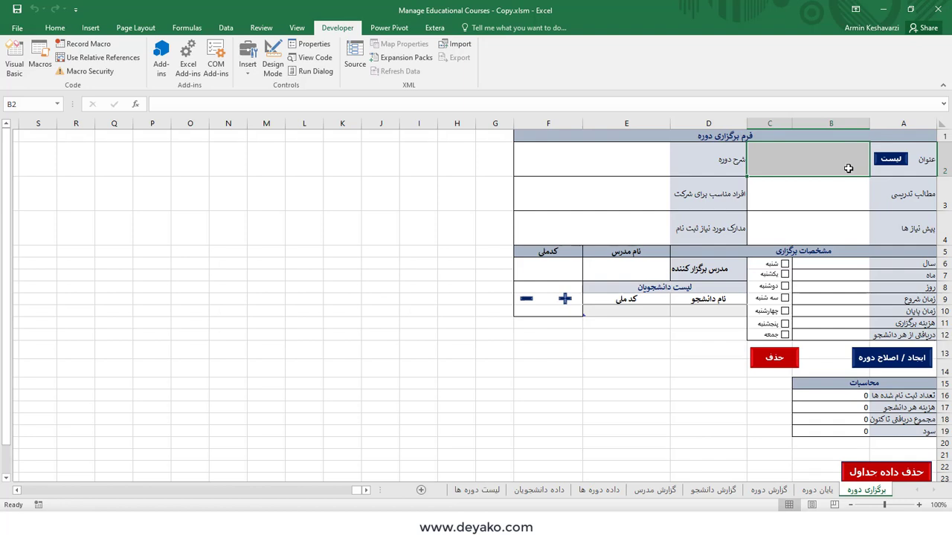
{"action": "type", "text": "مدیر"}
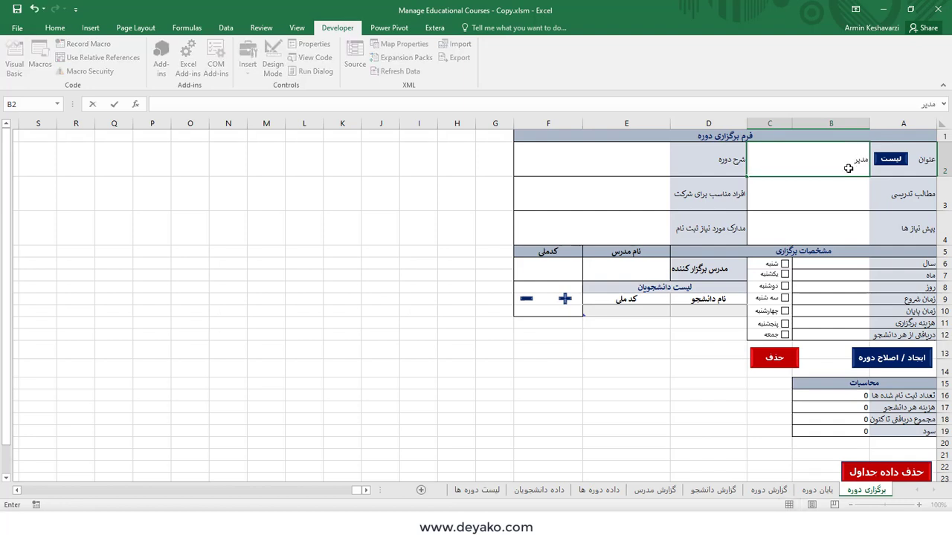
{"action": "type", "text": "یت پر"}
{"action": "type", "text": "ژه"}
{"action": "type", "text": " مقدمات"}
{"action": "type", "text": "ی"}
{"action": "key", "text": "Return"}
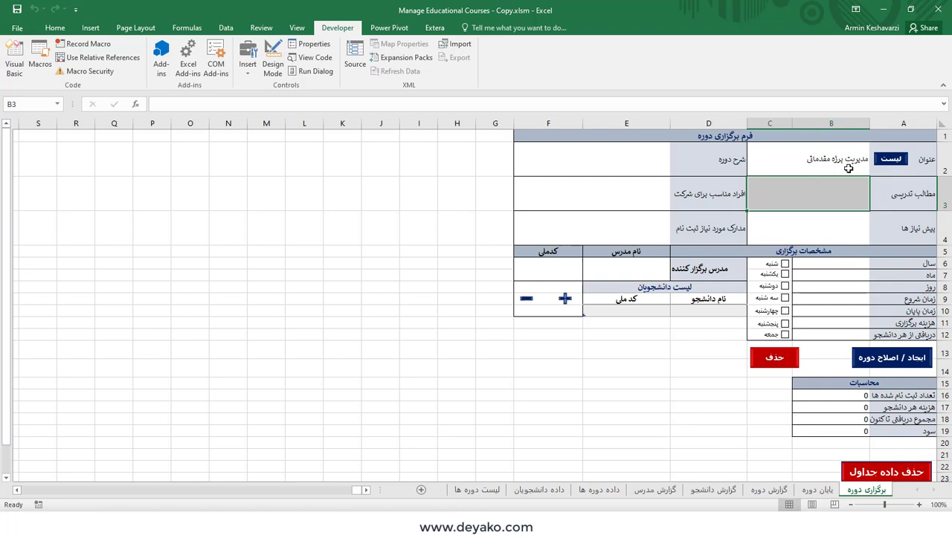
Look over the form's field labels, then go to the پایان دوره sheet
{"action": "left_click", "coordinate": [637, 152]}
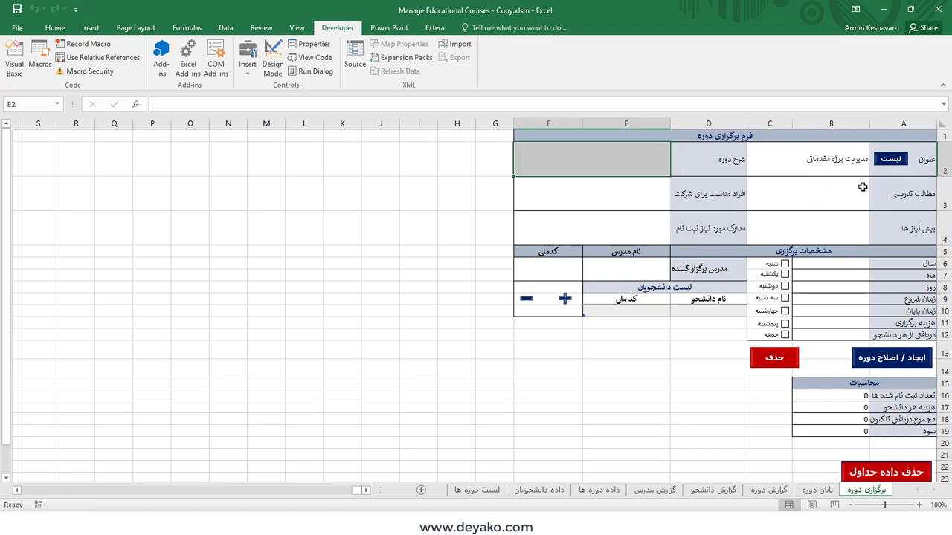
{"action": "left_click", "coordinate": [891, 199]}
{"action": "left_click", "coordinate": [683, 199]}
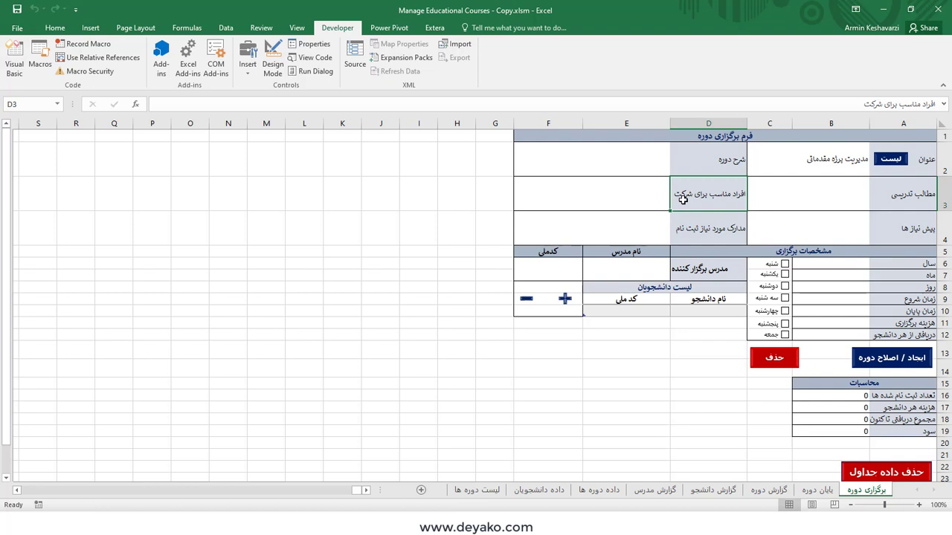
{"action": "left_click", "coordinate": [881, 217]}
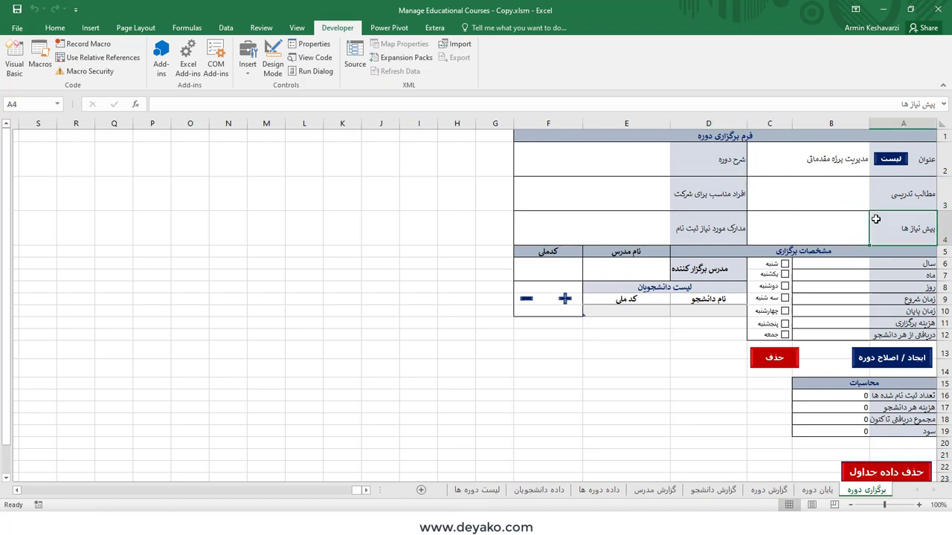
{"action": "left_click", "coordinate": [705, 226]}
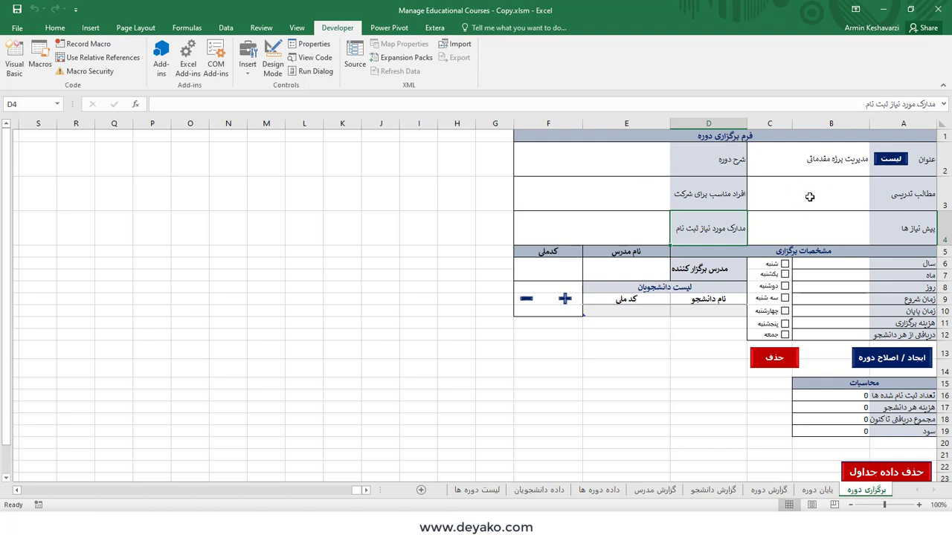
{"action": "left_click_drag", "start_coordinate": [707, 159], "coordinate": [712, 168]}
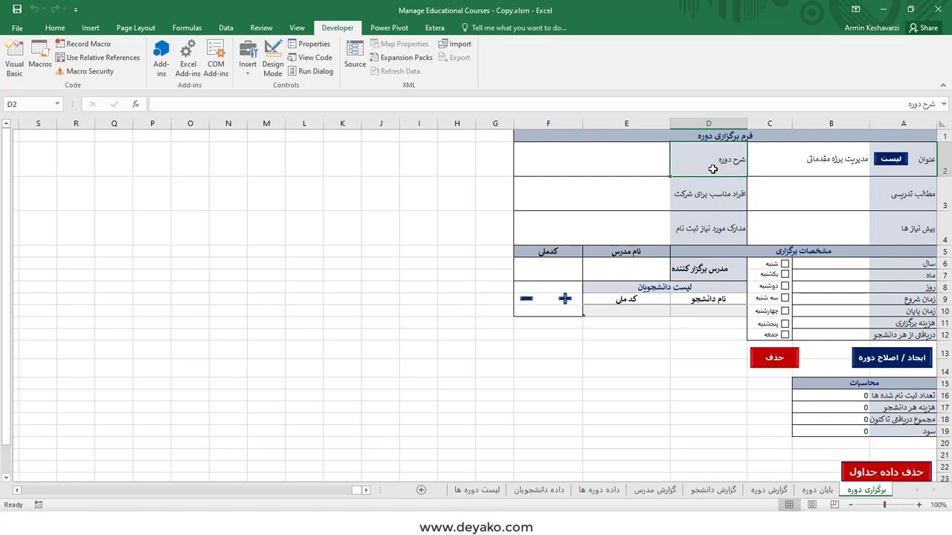
{"action": "left_click", "coordinate": [883, 194]}
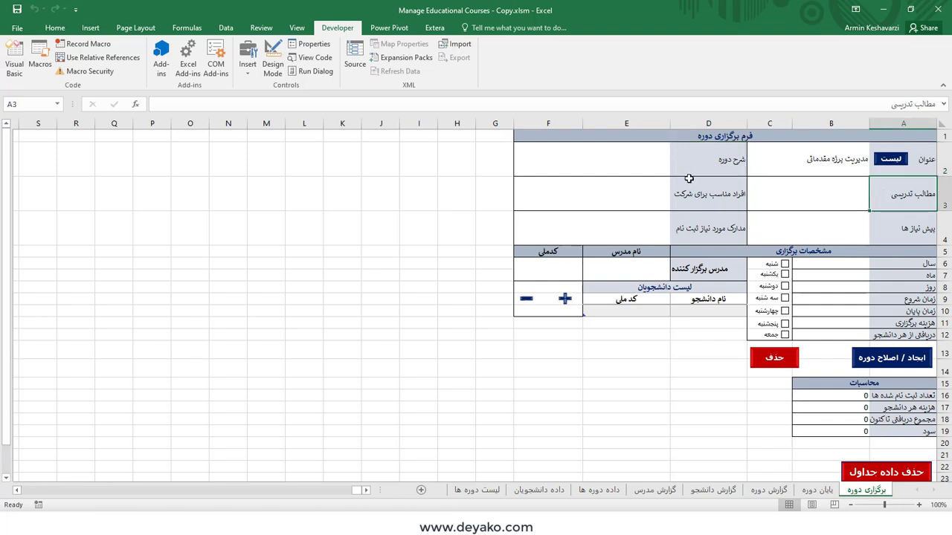
{"action": "left_click", "coordinate": [823, 492]}
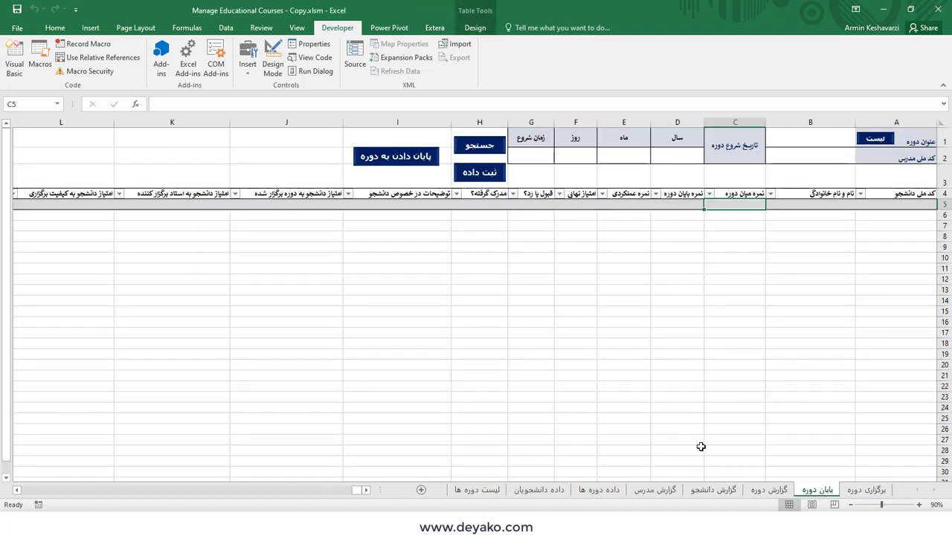
Browse the گزارش دوره, گزارش دانشجو and داده دوره ها sheets, then return to the form
{"action": "left_click", "coordinate": [766, 493]}
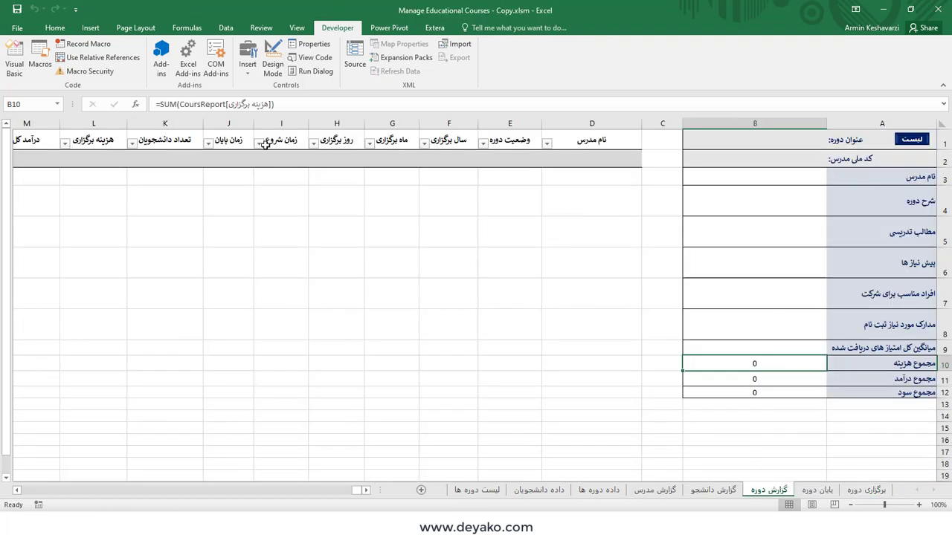
{"action": "left_click", "coordinate": [713, 490]}
{"action": "left_click", "coordinate": [600, 490]}
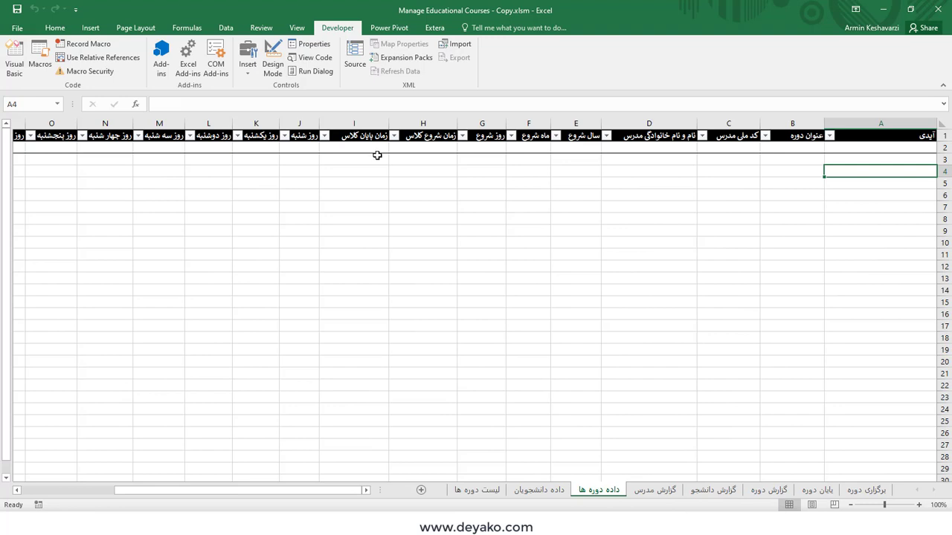
{"action": "left_click", "coordinate": [866, 490]}
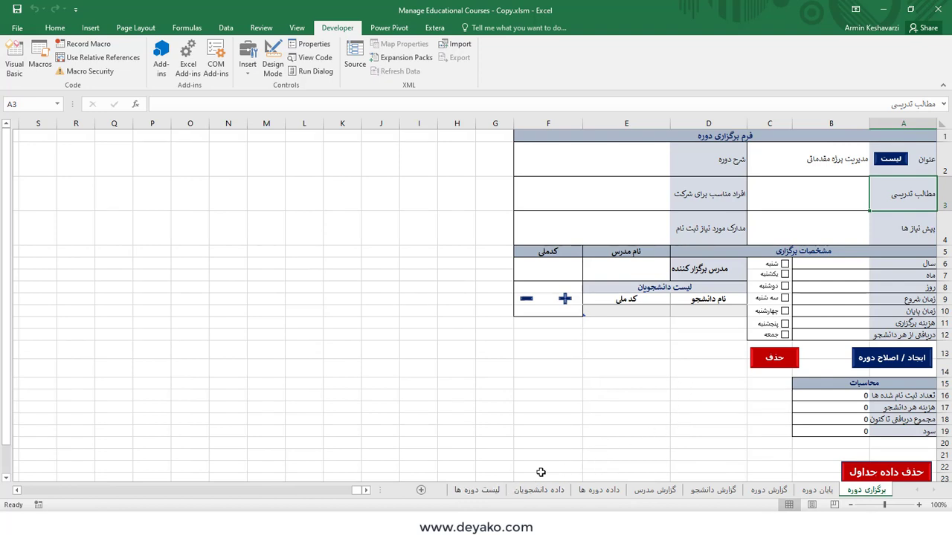
Inspect the registered-students count in B16 and the total-received formula in B18
{"action": "left_click", "coordinate": [702, 382]}
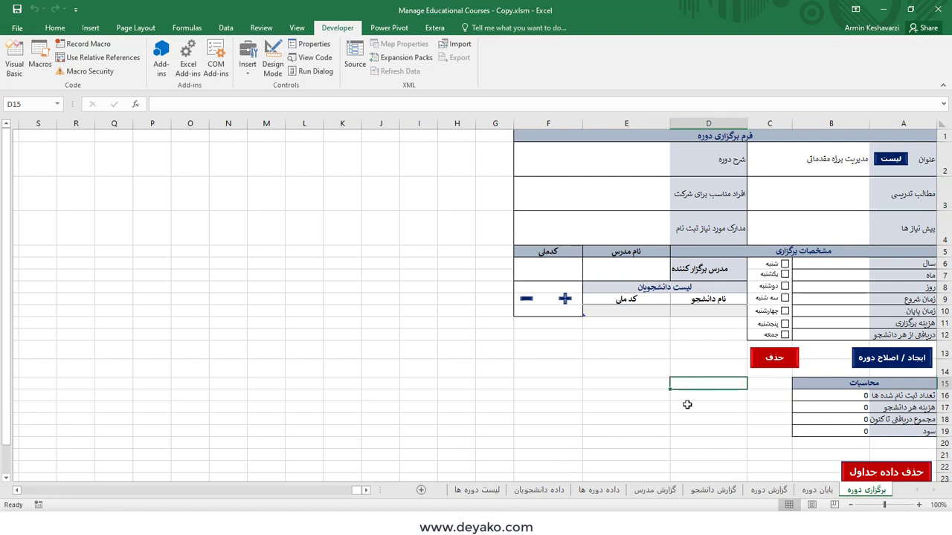
{"action": "left_click", "coordinate": [848, 396]}
{"action": "left_click", "coordinate": [848, 420]}
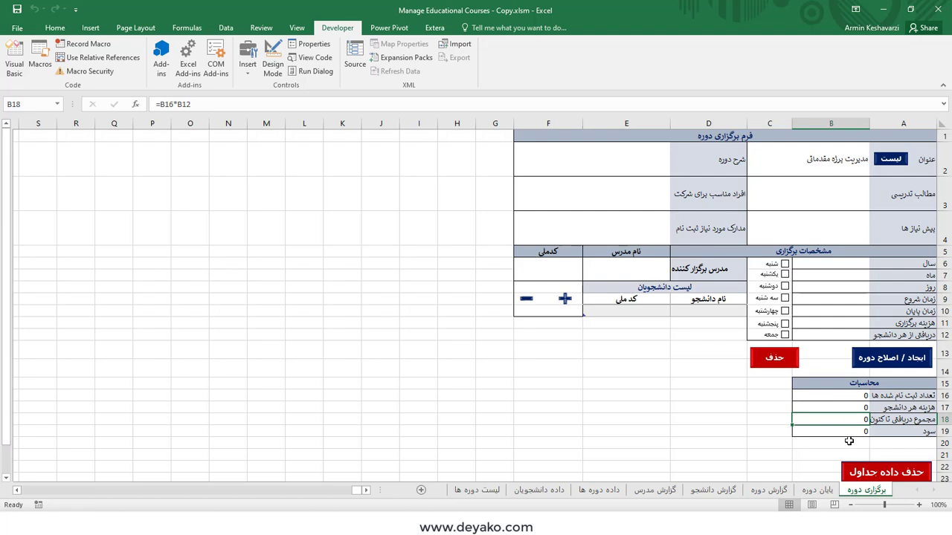
{"action": "left_click", "coordinate": [848, 442]}
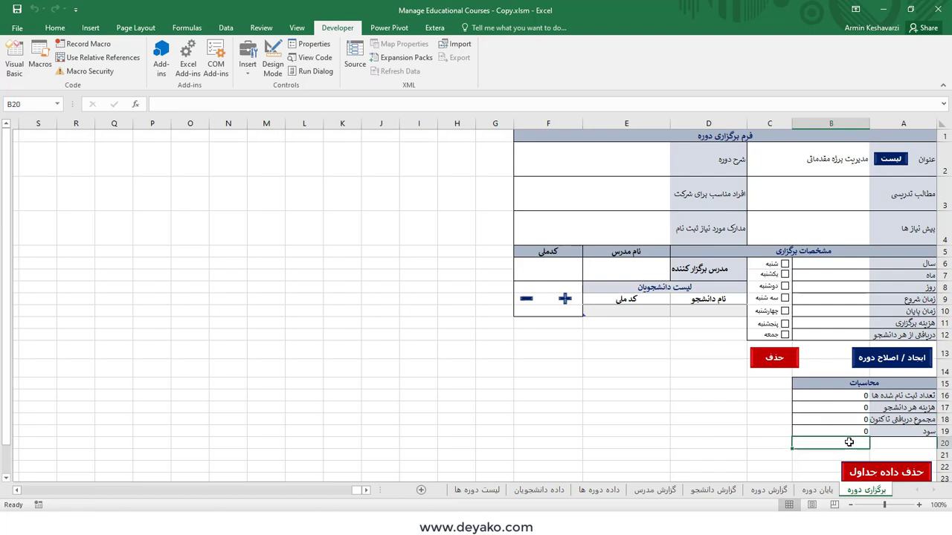
Check the داده دانشجویان student data sheet and come back to the برگزاری دوره form
{"action": "left_click", "coordinate": [555, 491]}
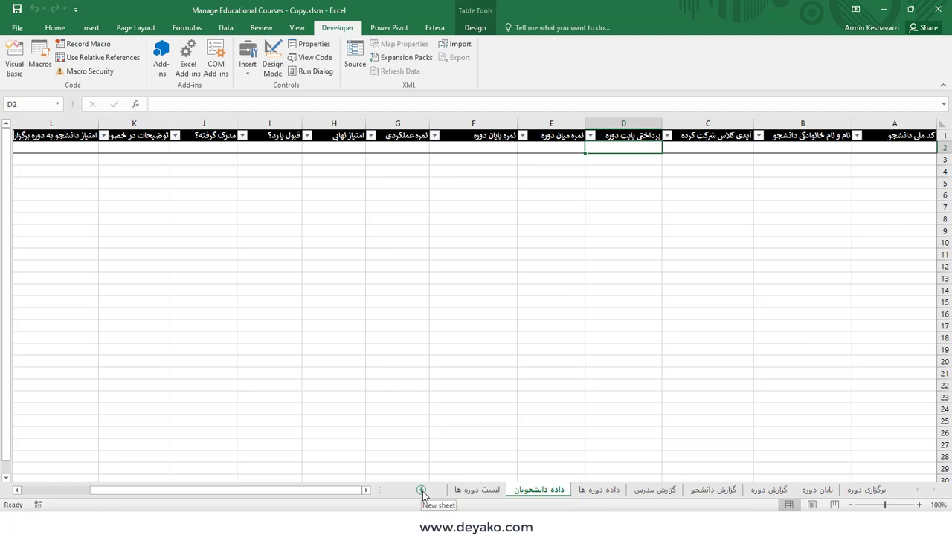
{"action": "left_click", "coordinate": [875, 490]}
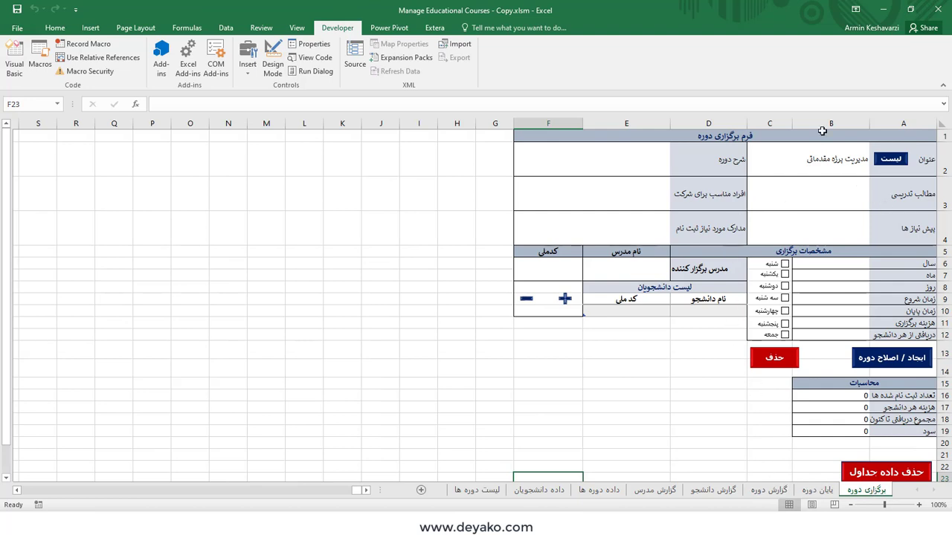
{"action": "left_click", "coordinate": [533, 496]}
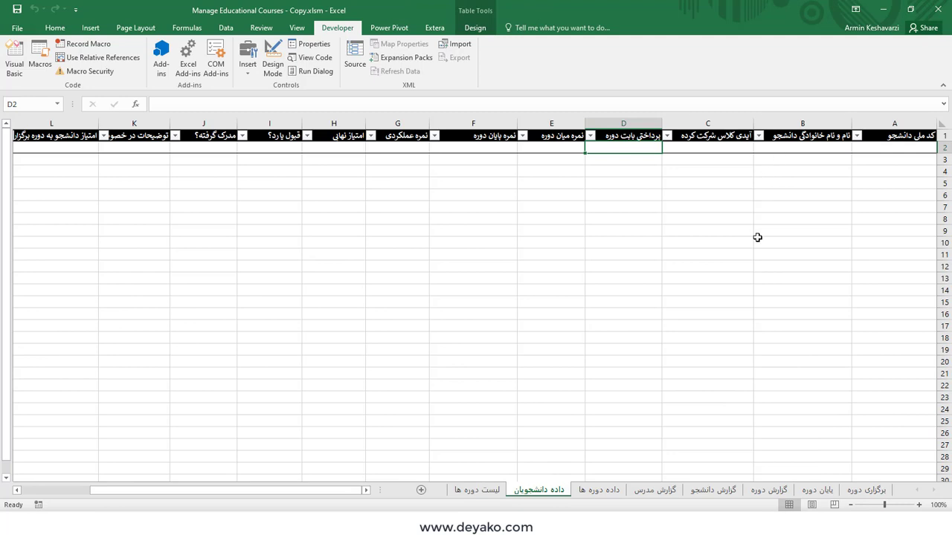
{"action": "left_click", "coordinate": [864, 492]}
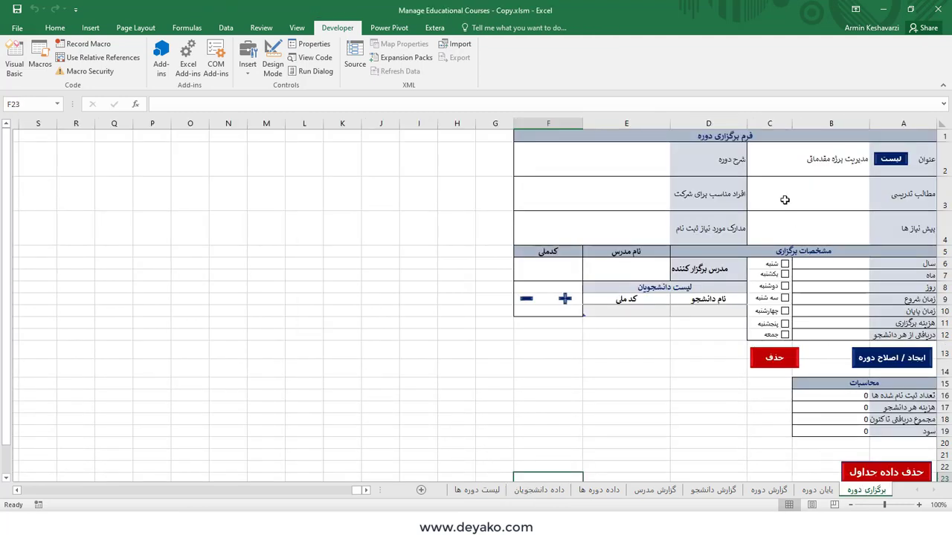
Enter تست in the course description field and copy it
{"action": "left_click", "coordinate": [52, 28]}
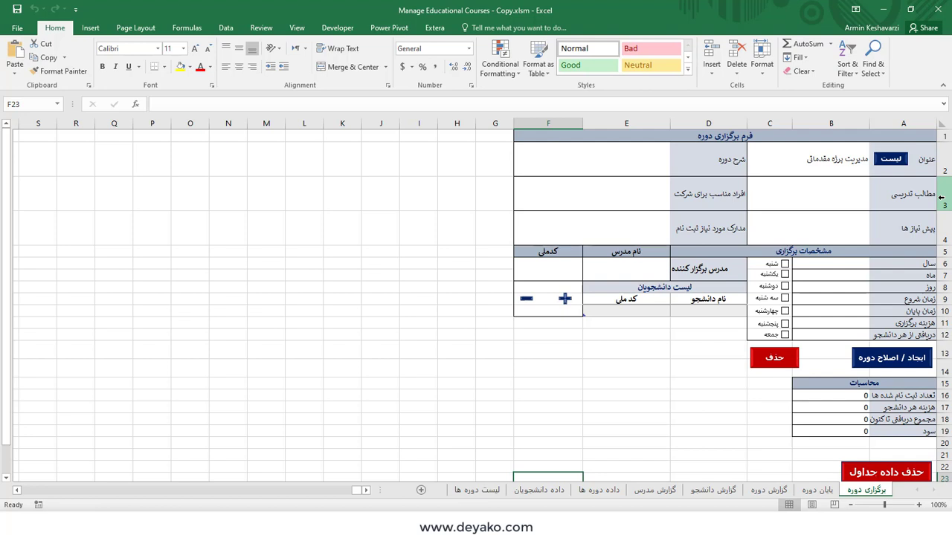
{"action": "left_click", "coordinate": [608, 159]}
{"action": "type", "text": "تست"}
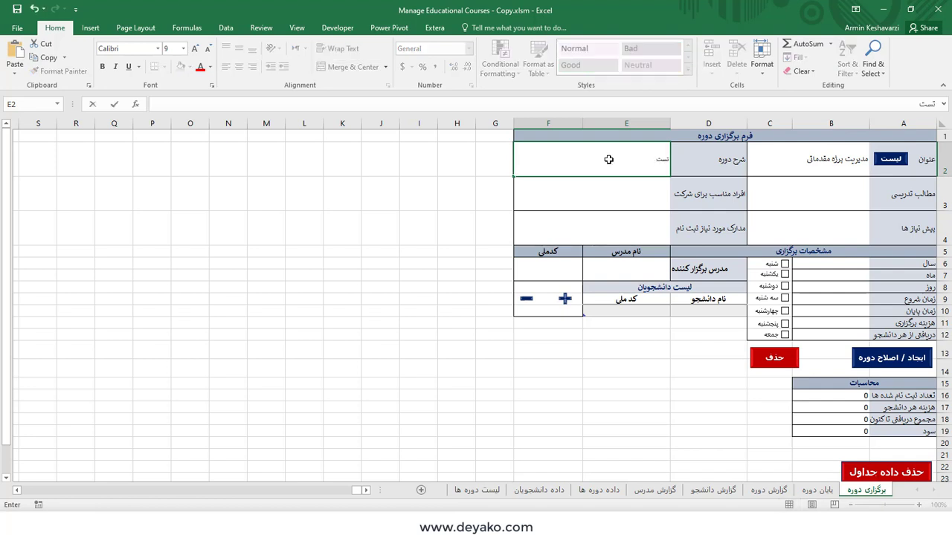
{"action": "key", "text": "ctrl+Return"}
{"action": "key", "text": "ctrl+c"}
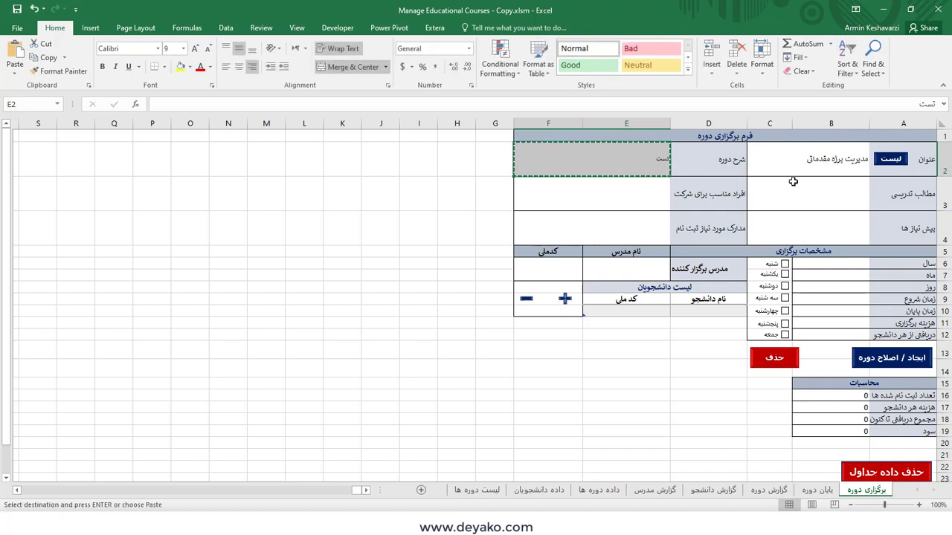
Paste تست into the topics, prerequisites, audience and required documents fields
{"action": "left_click", "coordinate": [799, 197]}
{"action": "key", "text": "ctrl+v"}
{"action": "left_click", "coordinate": [793, 223]}
{"action": "key", "text": "ctrl+v"}
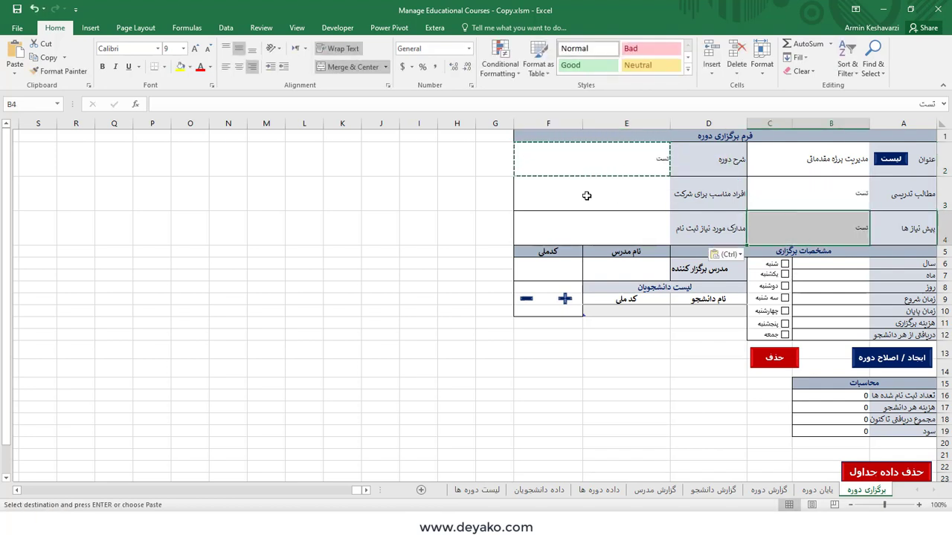
{"action": "left_click", "coordinate": [585, 193]}
{"action": "key", "text": "ctrl+v"}
{"action": "left_click", "coordinate": [592, 218]}
{"action": "key", "text": "ctrl+v"}
{"action": "left_click", "coordinate": [825, 237]}
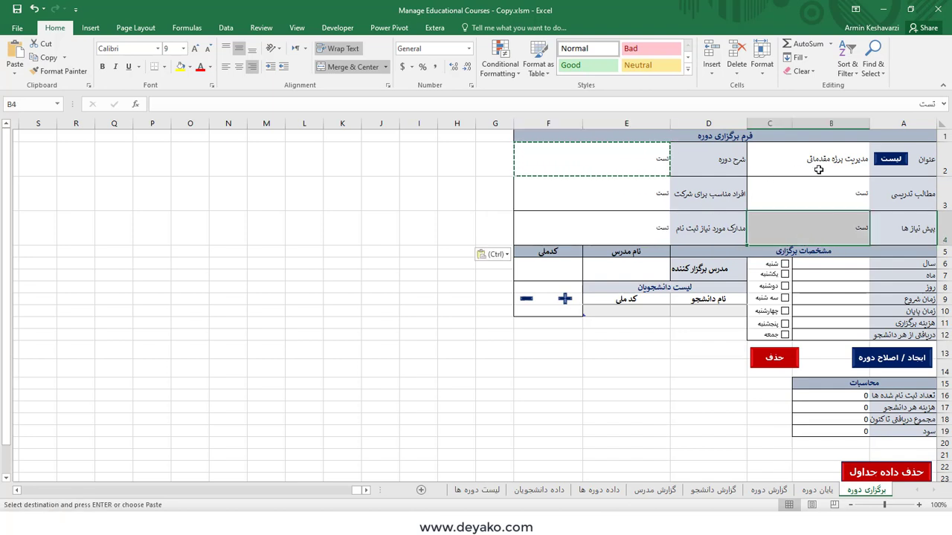
{"action": "left_click_drag", "start_coordinate": [820, 165], "coordinate": [803, 223]}
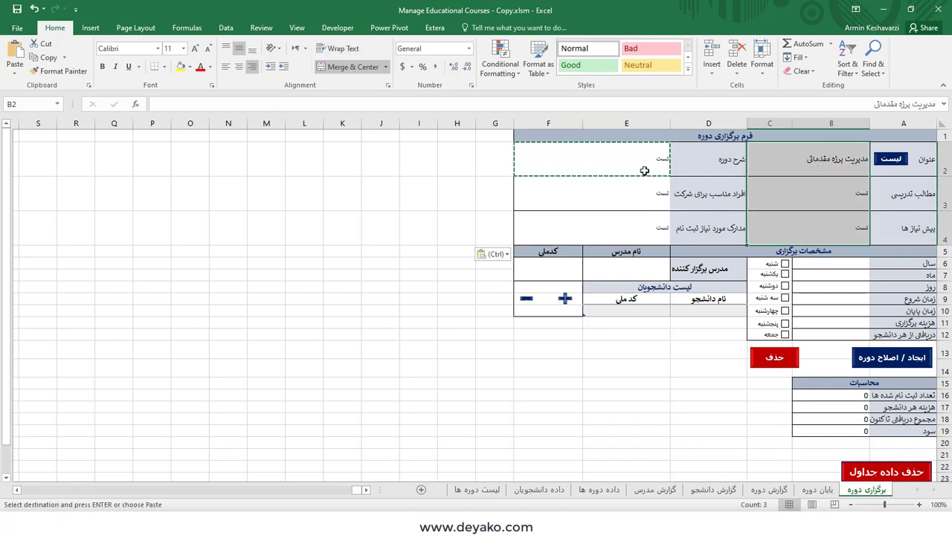
{"action": "left_click_drag", "start_coordinate": [654, 159], "coordinate": [734, 232]}
{"action": "left_click", "coordinate": [845, 266]}
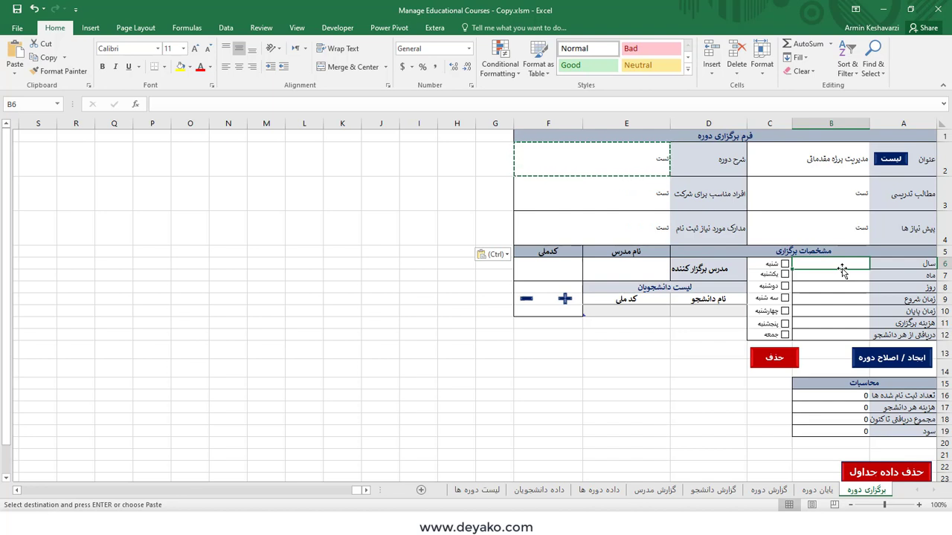
Enter the course date 1399/10/20 with class time 8:00 to 10:00
{"action": "type", "text": "1399"}
{"action": "key", "text": "Return"}
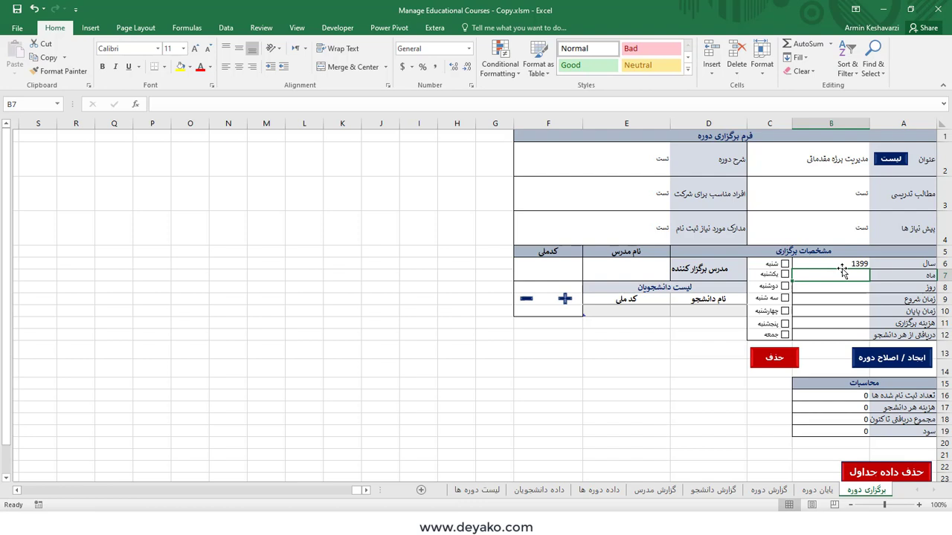
{"action": "type", "text": "10"}
{"action": "key", "text": "Return"}
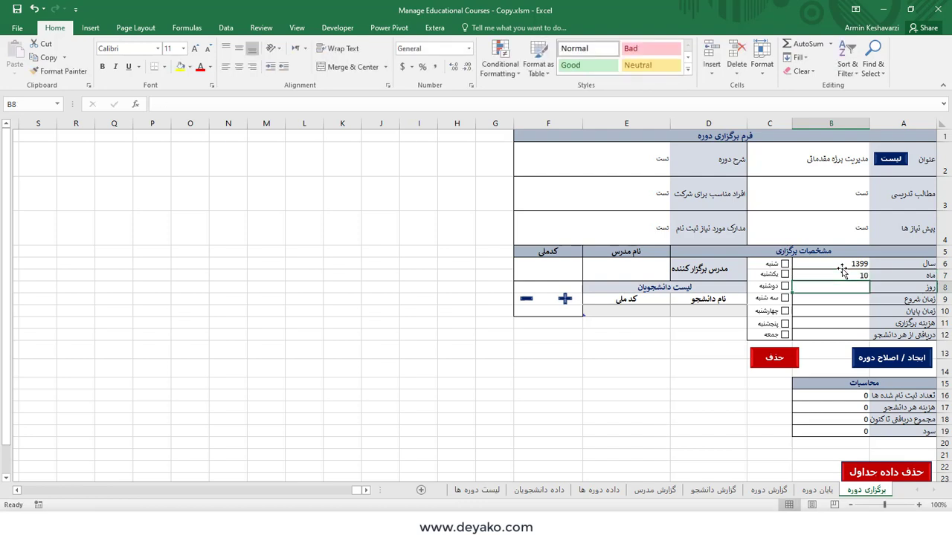
{"action": "type", "text": "20"}
{"action": "key", "text": "Return"}
{"action": "type", "text": "8"}
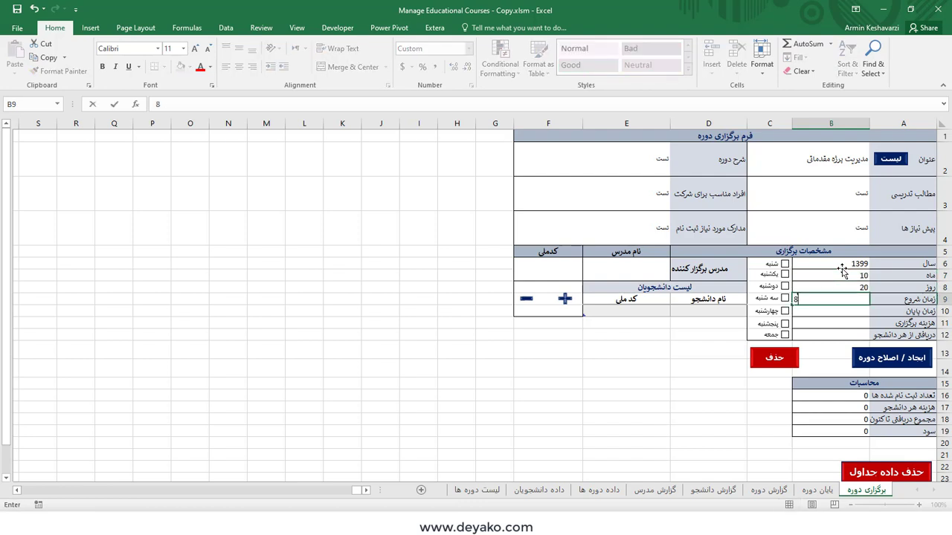
{"action": "type", "text": ":00"}
{"action": "key", "text": "Return"}
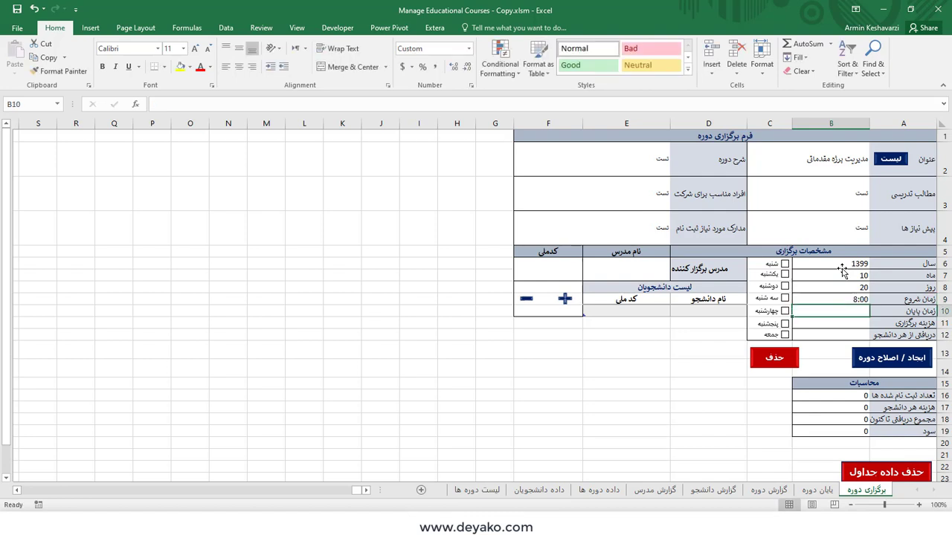
{"action": "type", "text": "10:0"}
{"action": "key", "text": "Return"}
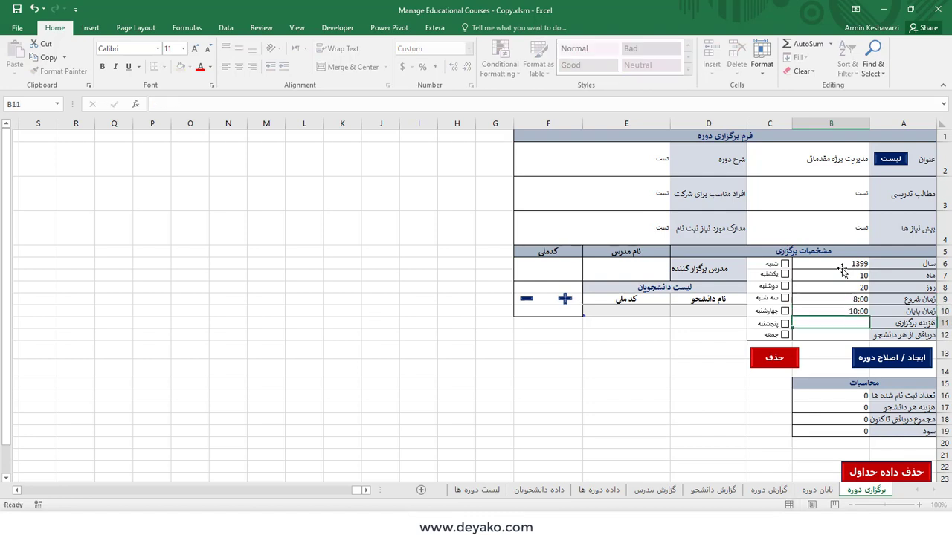
Set cost 3,000,000 and fee 200,000, tick Monday and Wednesday, and type the teacher's name
{"action": "type", "text": "3"}
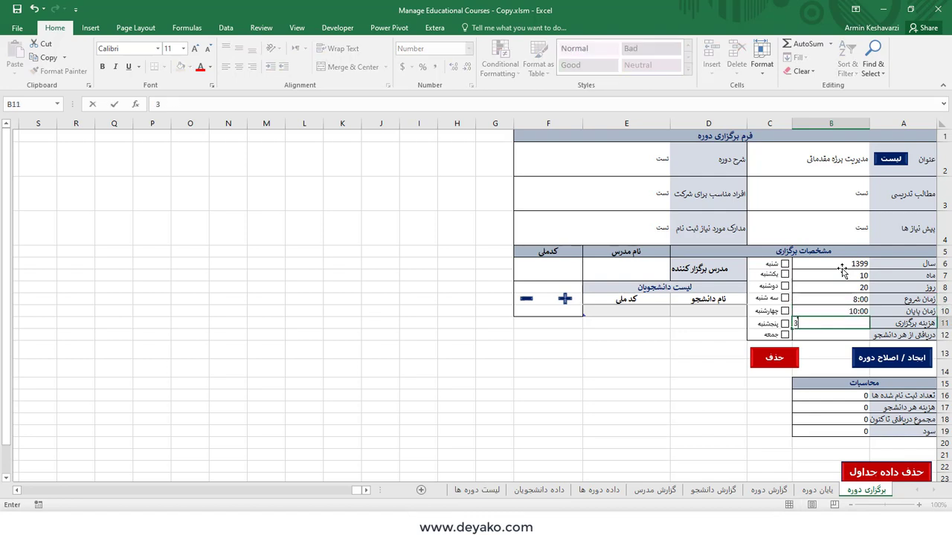
{"action": "type", "text": "000000"}
{"action": "key", "text": "Return"}
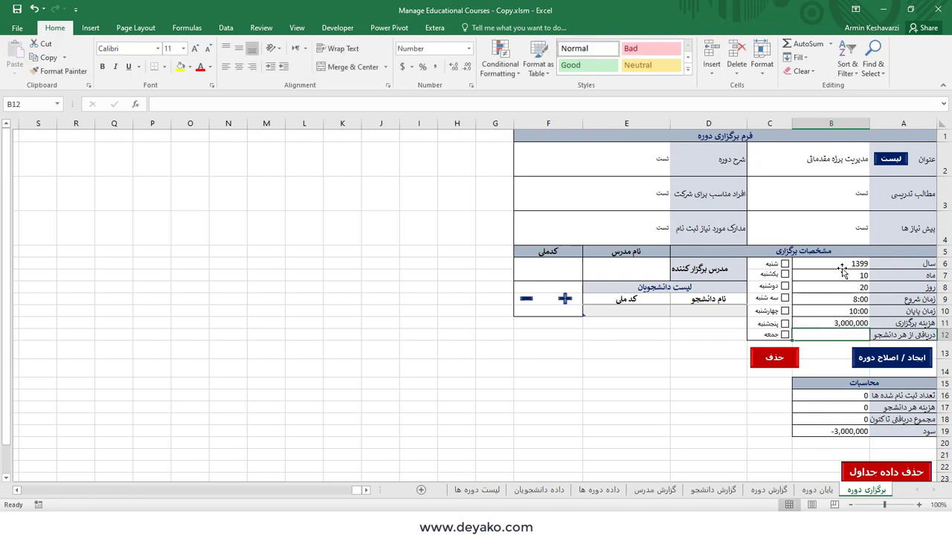
{"action": "type", "text": "200"}
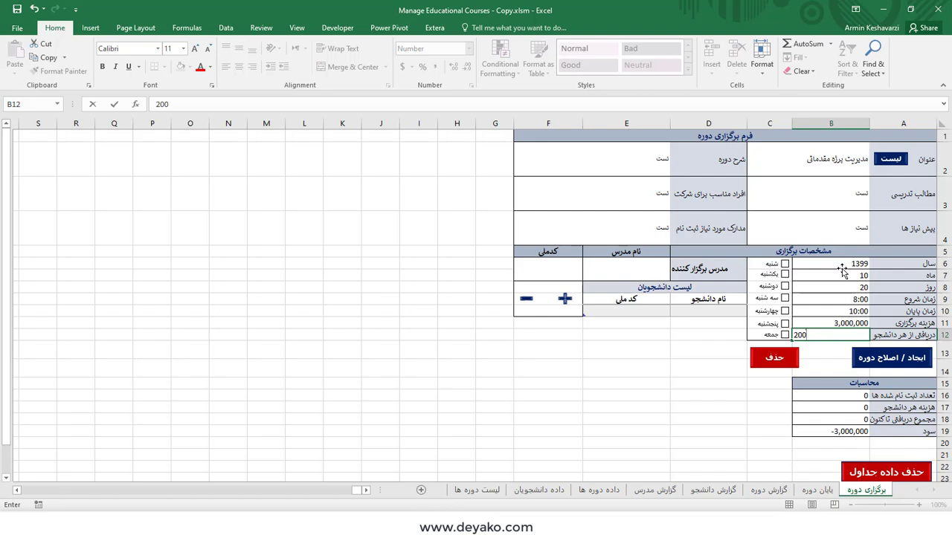
{"action": "type", "text": ",000"}
{"action": "key", "text": "Return"}
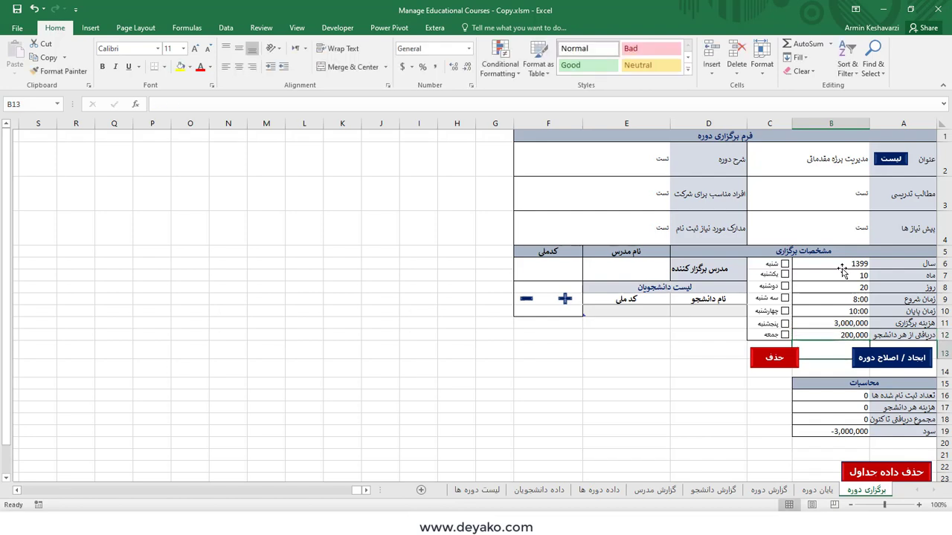
{"action": "left_click", "coordinate": [784, 287]}
{"action": "left_click", "coordinate": [784, 311]}
{"action": "left_click", "coordinate": [623, 275]}
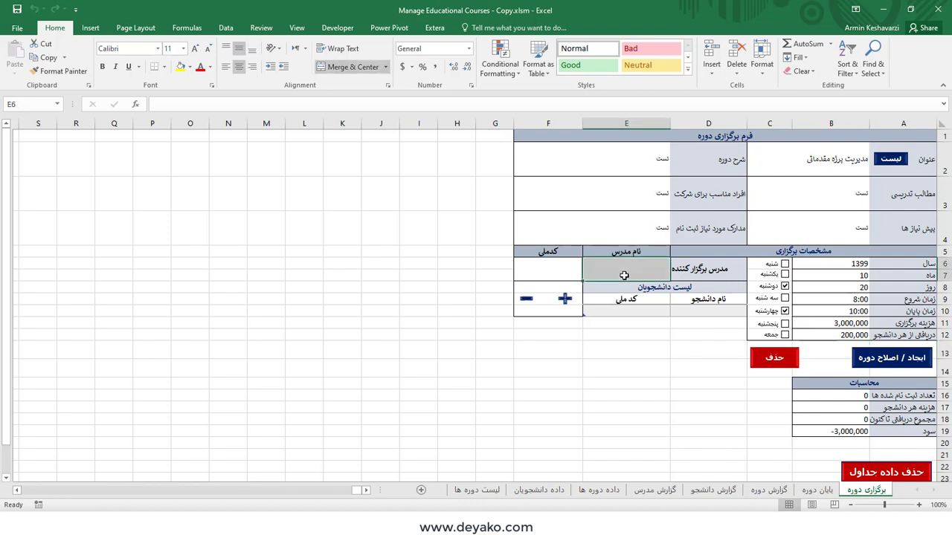
{"action": "type", "text": "آ"}
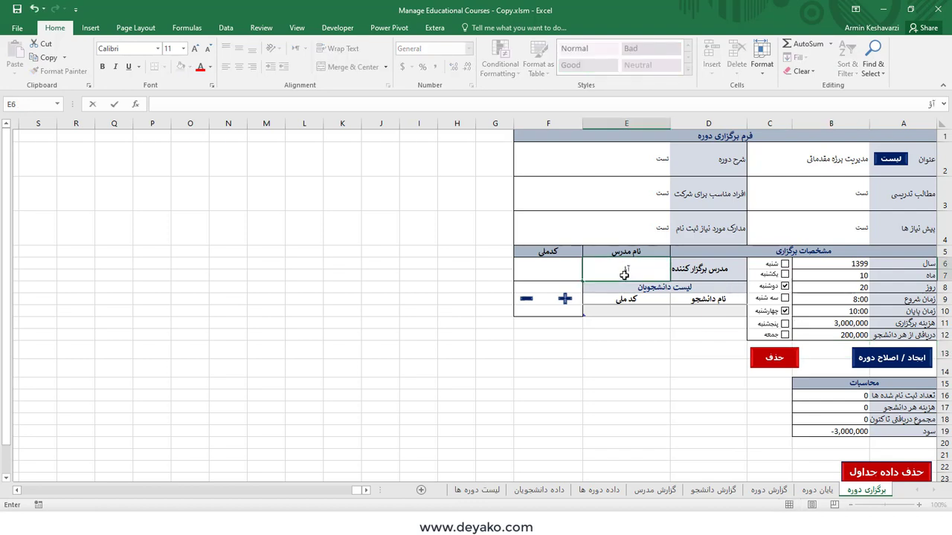
{"action": "type", "text": "رمین "}
{"action": "type", "text": "کشاورز"}
{"action": "type", "text": "ی"}
Commit the teacher's name, enter their national ID, then test the ID cell with 321
{"action": "key", "text": "Tab"}
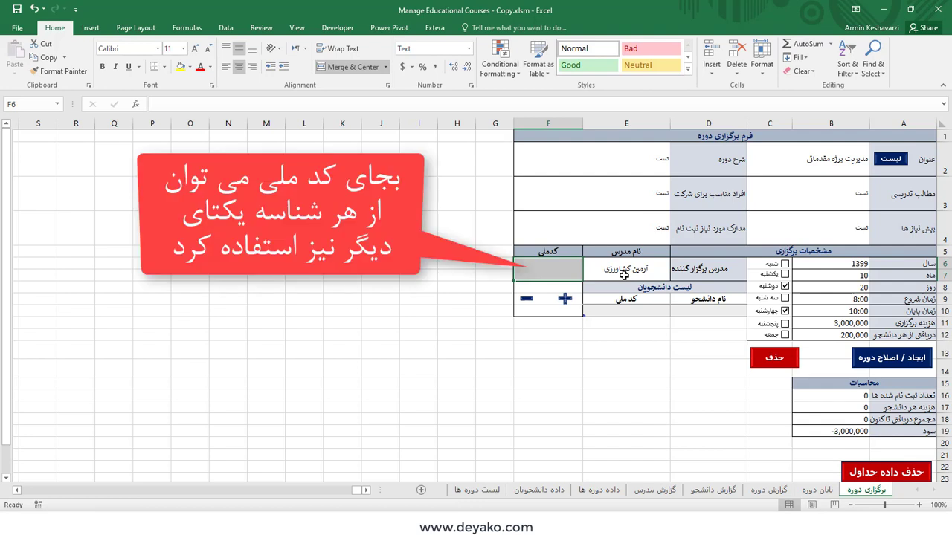
{"action": "type", "text": "0123"}
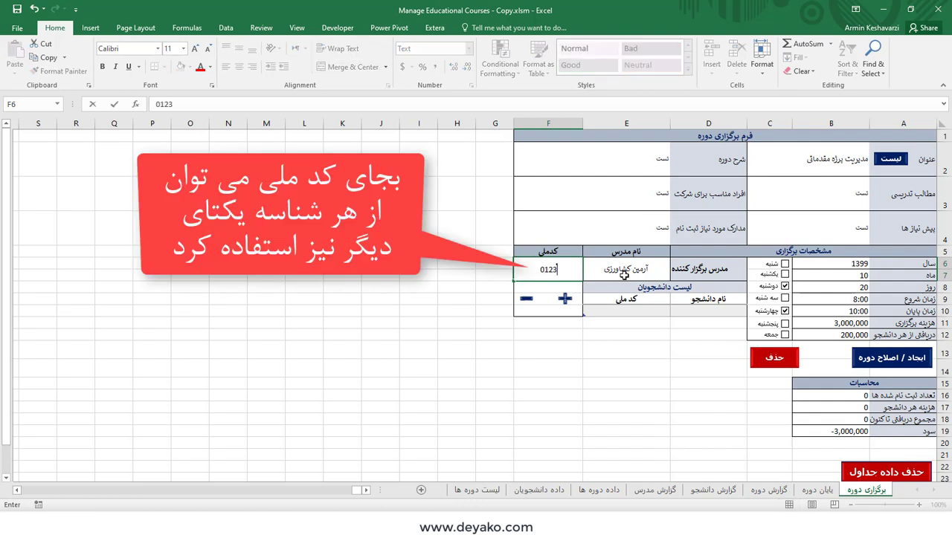
{"action": "key", "text": "Return"}
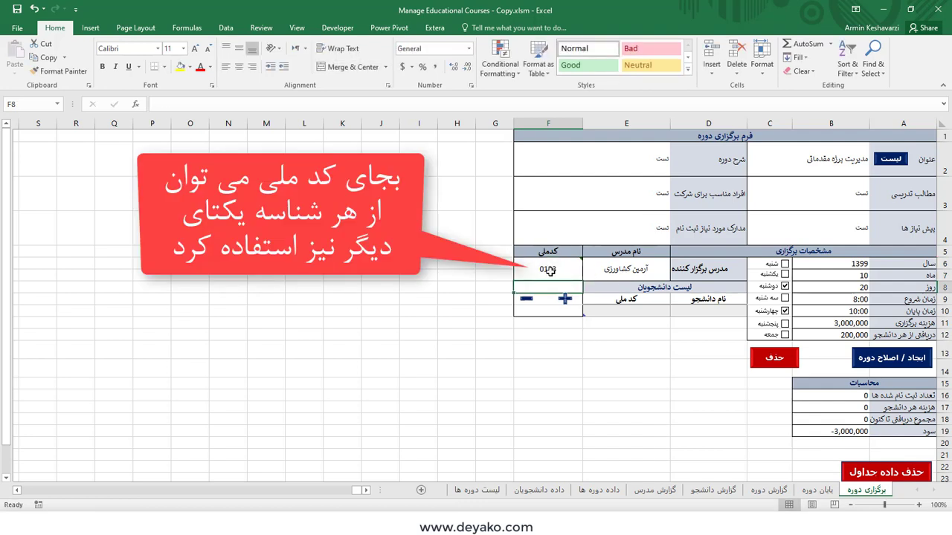
{"action": "left_click", "coordinate": [572, 271]}
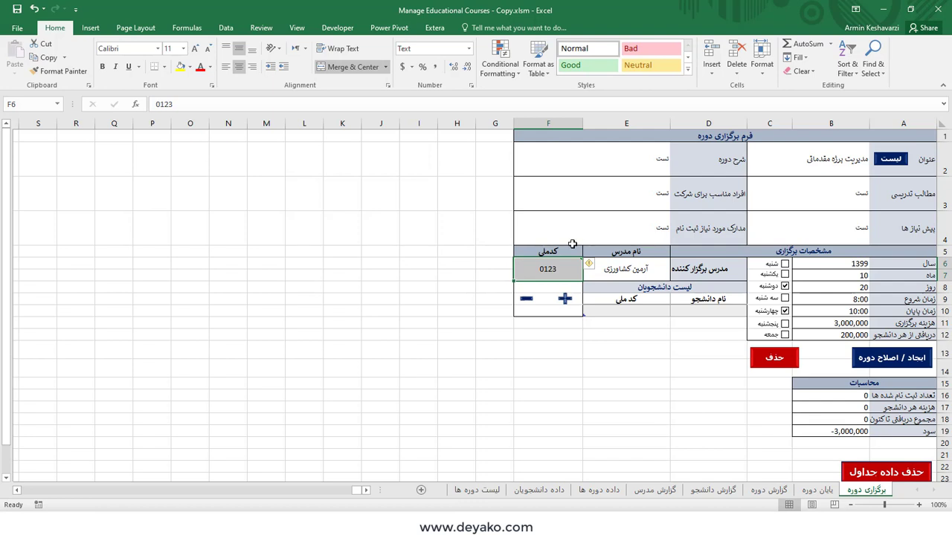
{"action": "type", "text": "321"}
{"action": "key", "text": "ctrl+Return"}
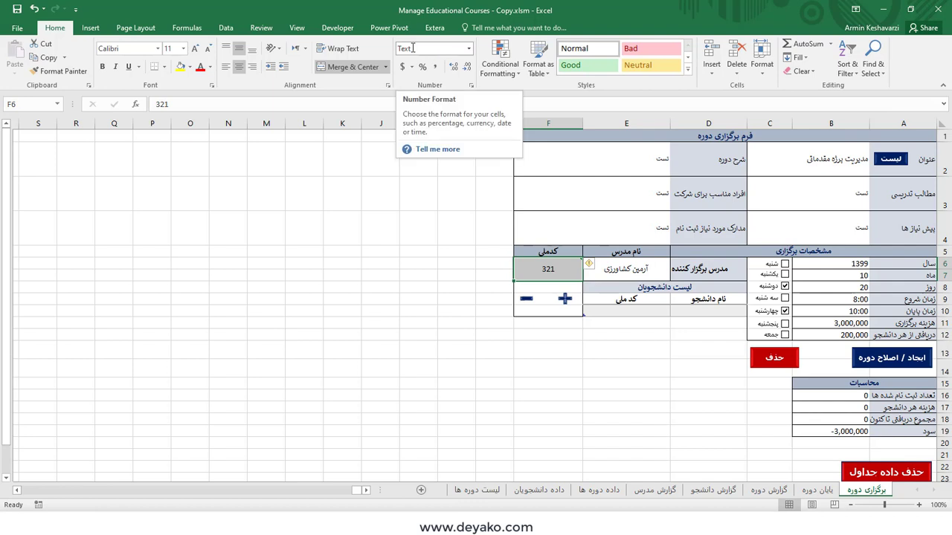
Confirm the ID cell is Text format and re-enter the national ID with its leading zero
{"action": "left_click", "coordinate": [468, 55]}
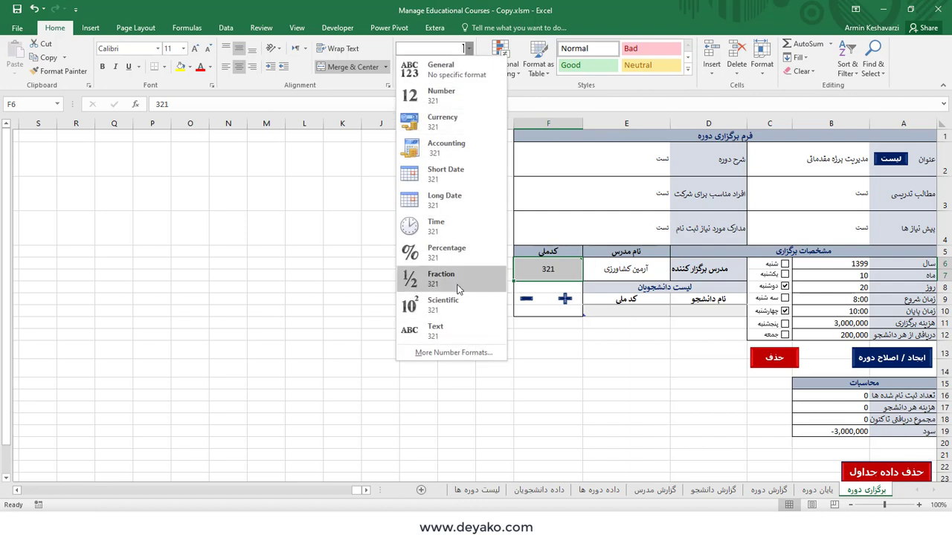
{"action": "left_click", "coordinate": [435, 327]}
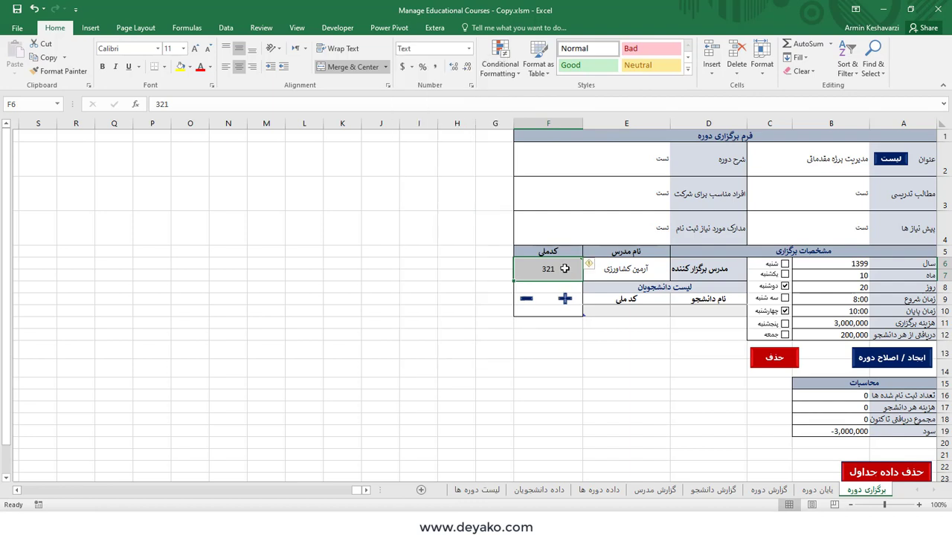
{"action": "type", "text": "0123"}
{"action": "key", "text": "Return"}
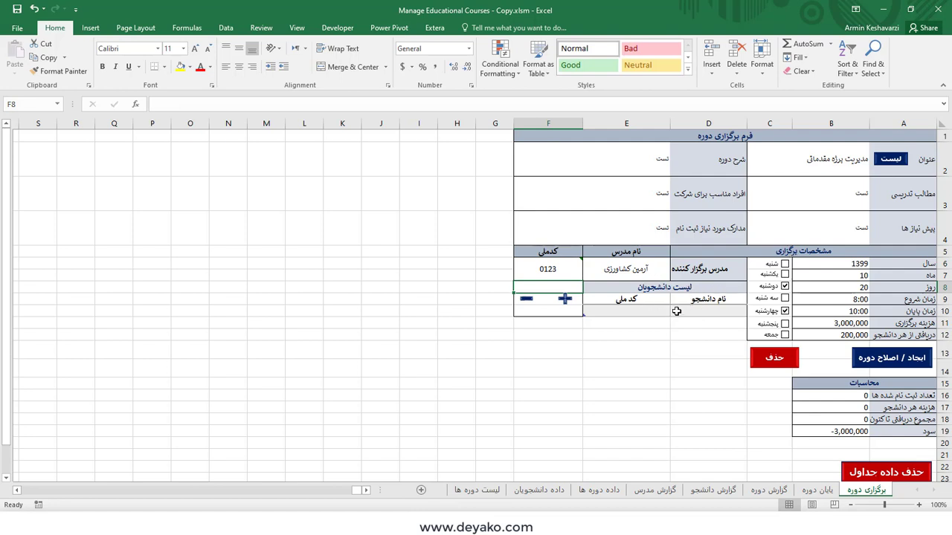
Save the course with ایجاد / اصلاح دوره and check its new record on داده دوره ها
{"action": "left_click", "coordinate": [889, 360]}
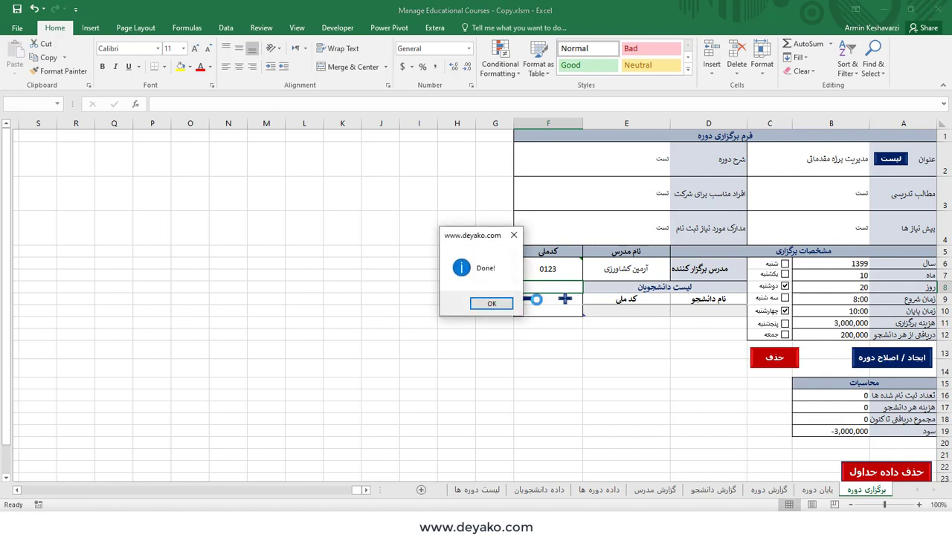
{"action": "left_click", "coordinate": [491, 304]}
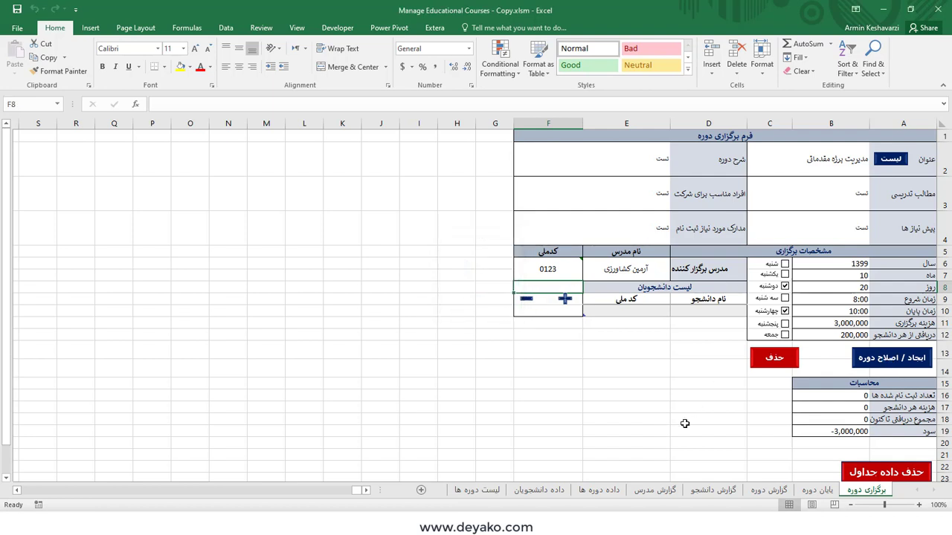
{"action": "left_click", "coordinate": [608, 493]}
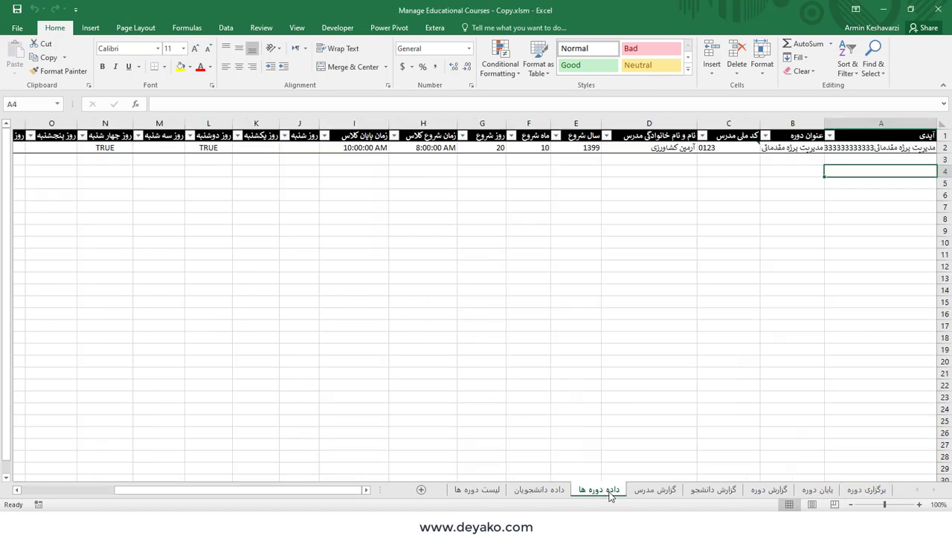
{"action": "left_click", "coordinate": [918, 143]}
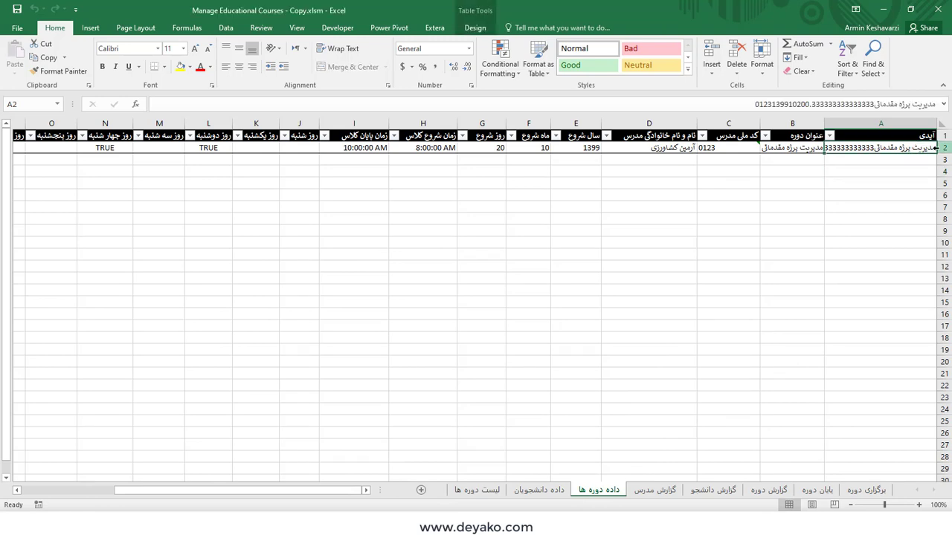
{"action": "left_click", "coordinate": [939, 147]}
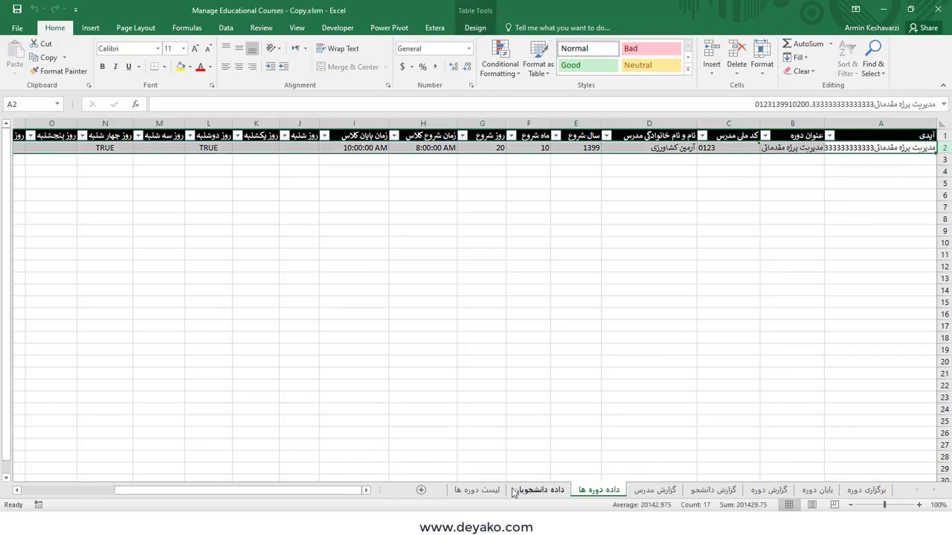
Verify the saved title on لیست دوره ها, then go back to the برگزاری دوره form
{"action": "left_click", "coordinate": [472, 491]}
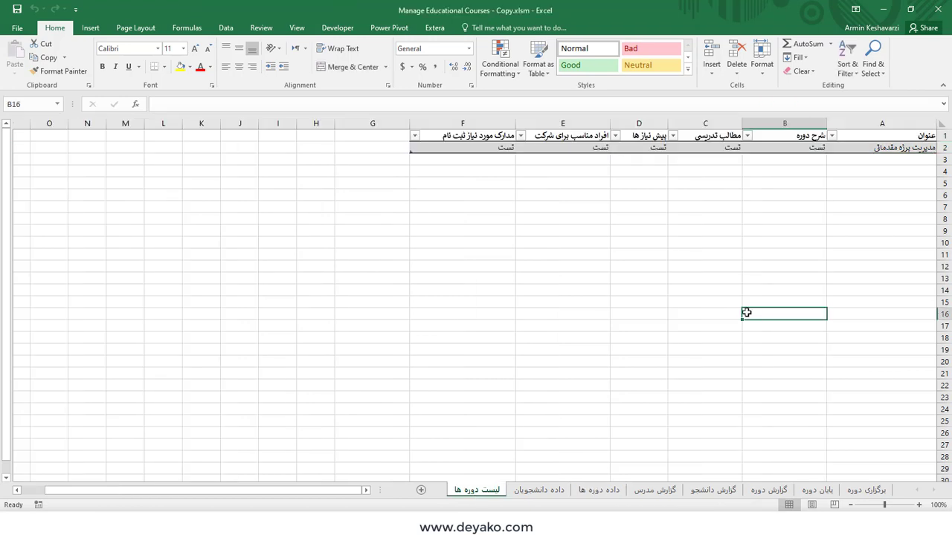
{"action": "left_click", "coordinate": [906, 149]}
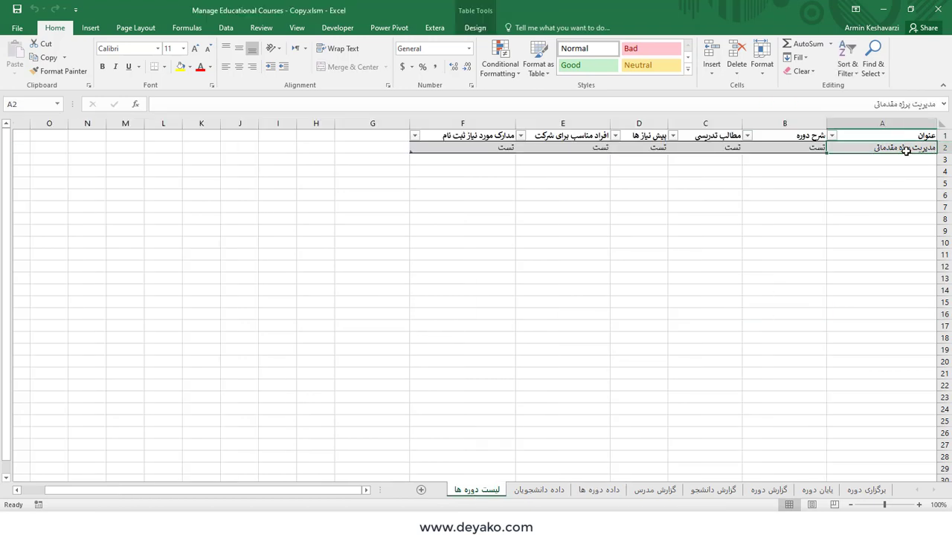
{"action": "left_click_drag", "start_coordinate": [479, 148], "coordinate": [895, 140]}
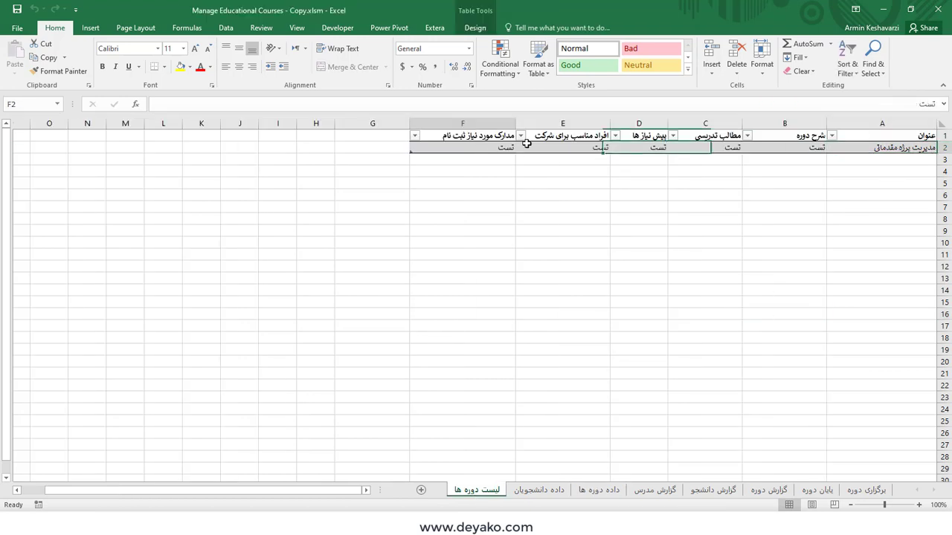
{"action": "left_click", "coordinate": [895, 146]}
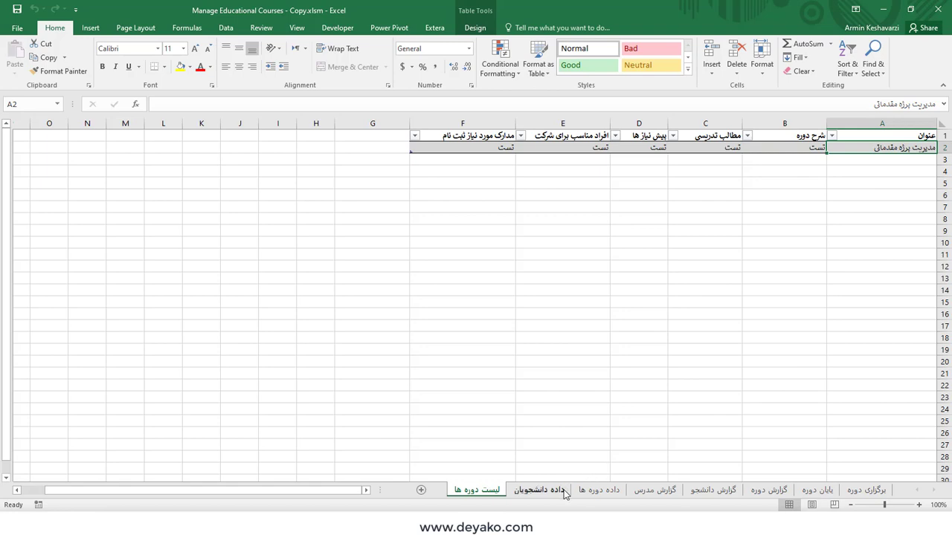
{"action": "left_click", "coordinate": [599, 490]}
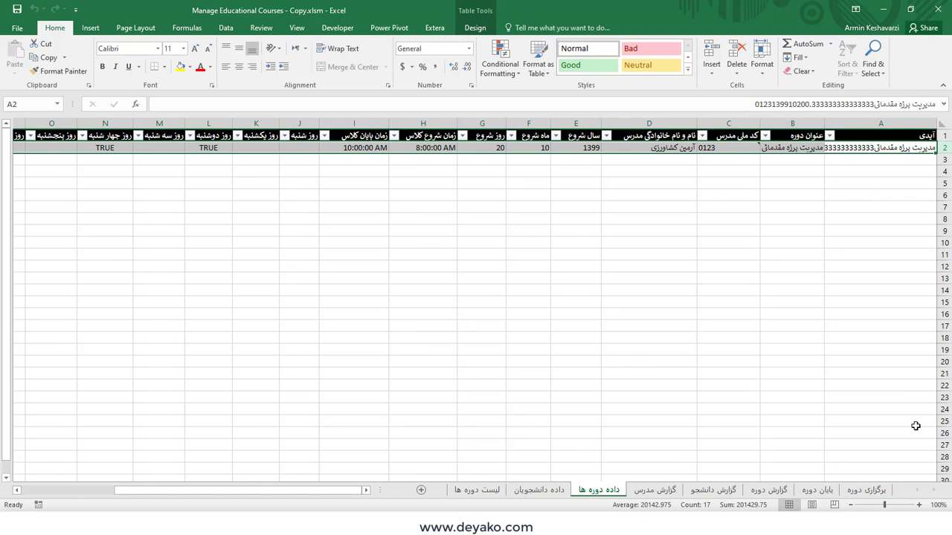
{"action": "left_click", "coordinate": [863, 492]}
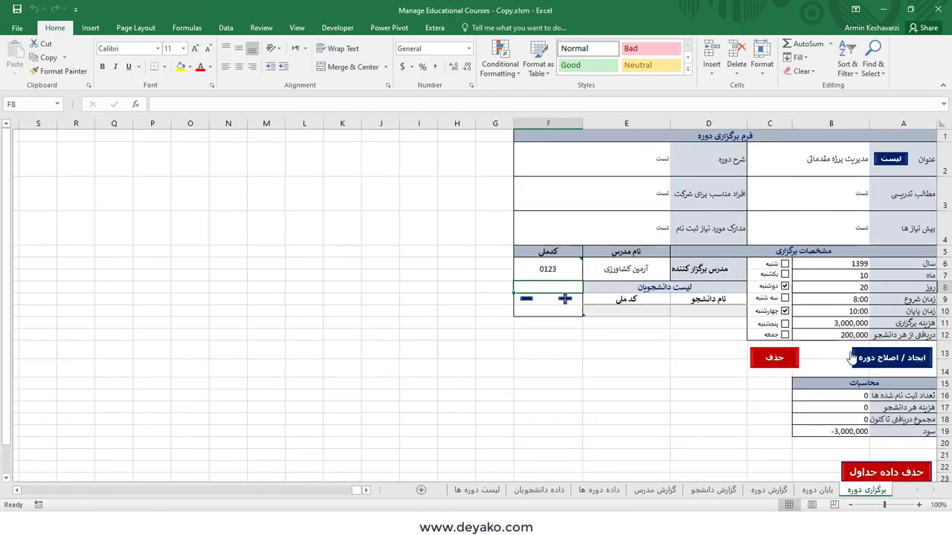
{"action": "left_click", "coordinate": [647, 309]}
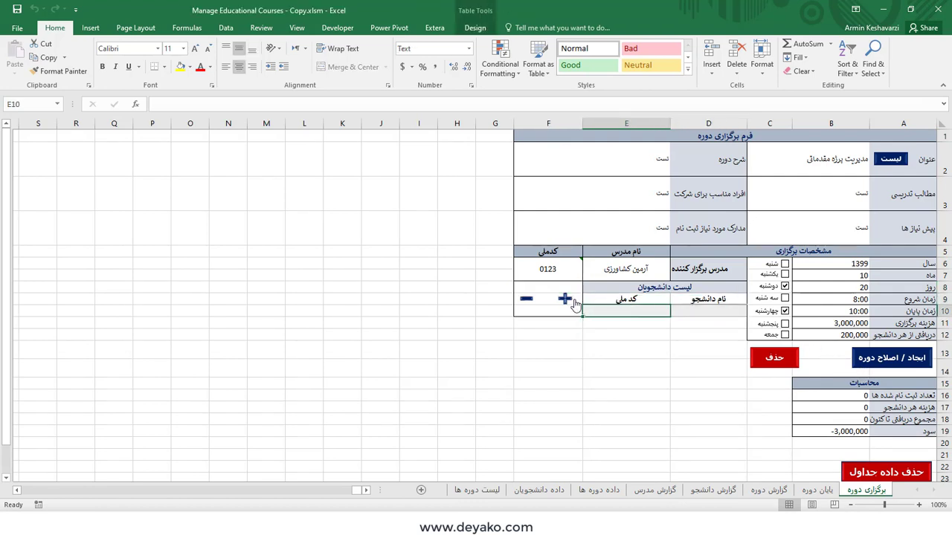
{"action": "left_click", "coordinate": [571, 302]}
{"action": "type", "text": "0111"}
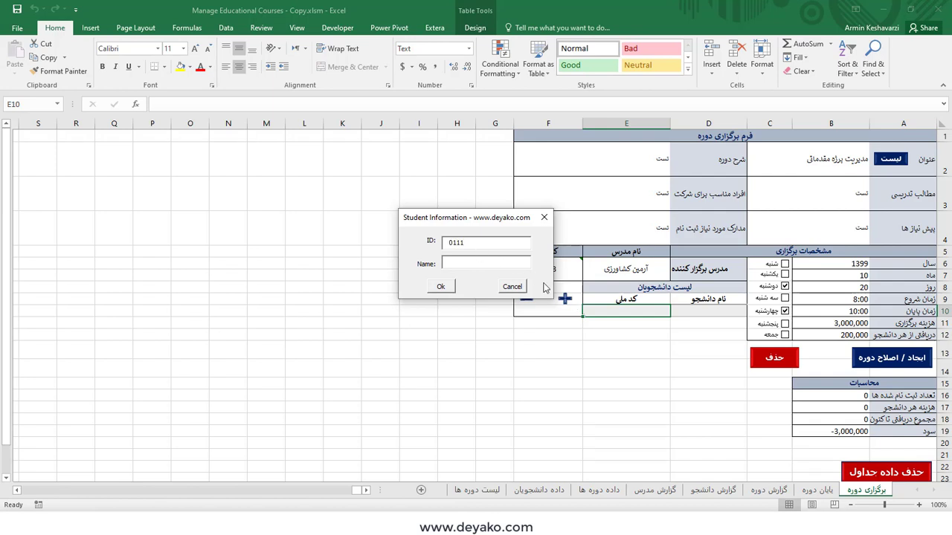
{"action": "left_click", "coordinate": [501, 261]}
{"action": "left_click", "coordinate": [440, 286]}
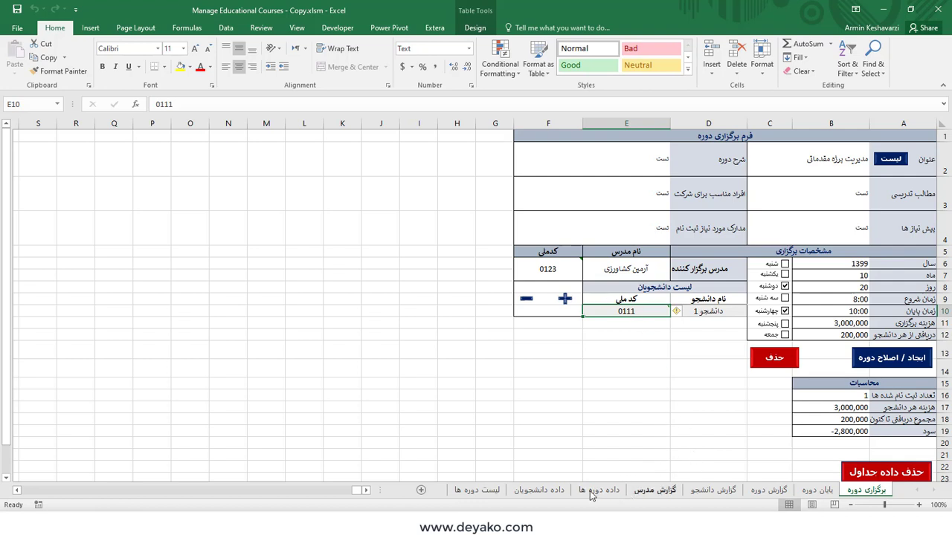
{"action": "left_click", "coordinate": [536, 490]}
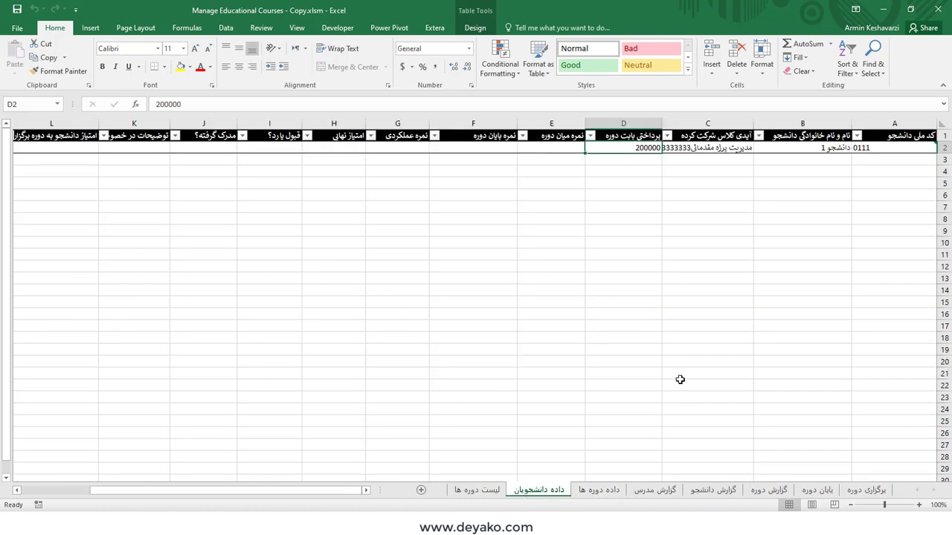
{"action": "left_click", "coordinate": [922, 147]}
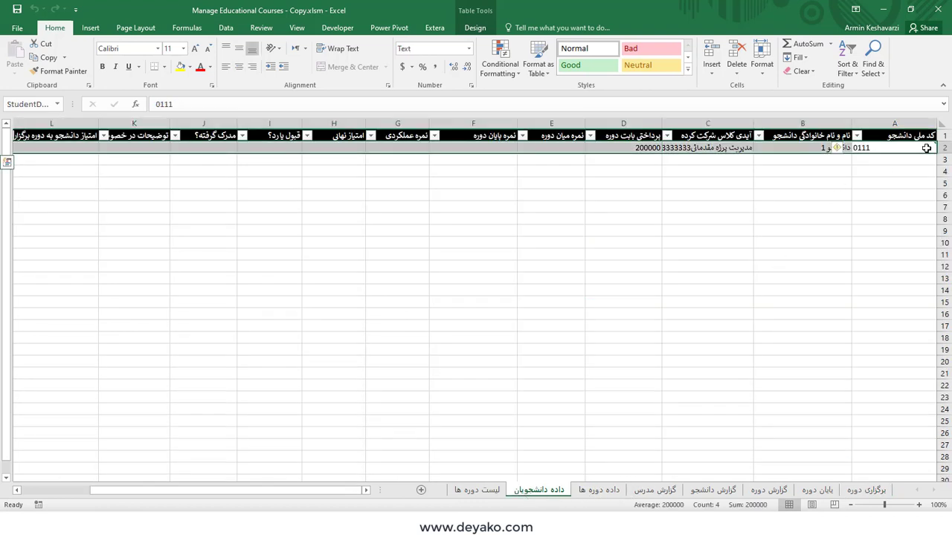
{"action": "left_click", "coordinate": [647, 147]}
{"action": "left_click", "coordinate": [869, 492]}
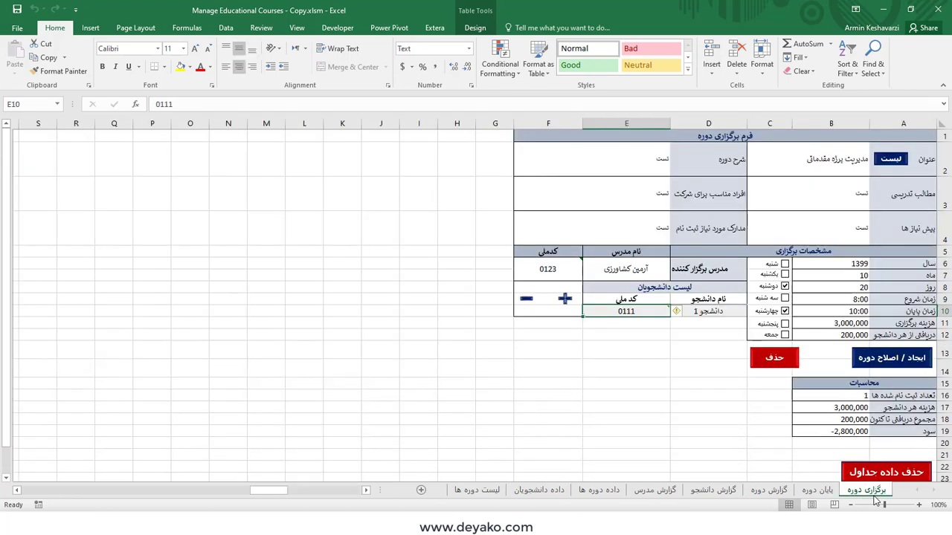
{"action": "left_click", "coordinate": [565, 299]}
{"action": "type", "text": "دانشجو 2"}
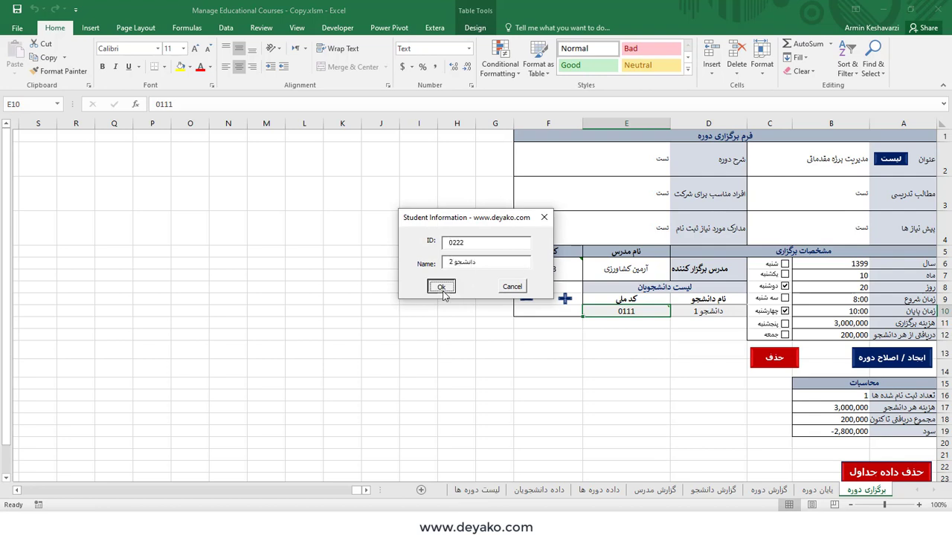
{"action": "left_click", "coordinate": [441, 288]}
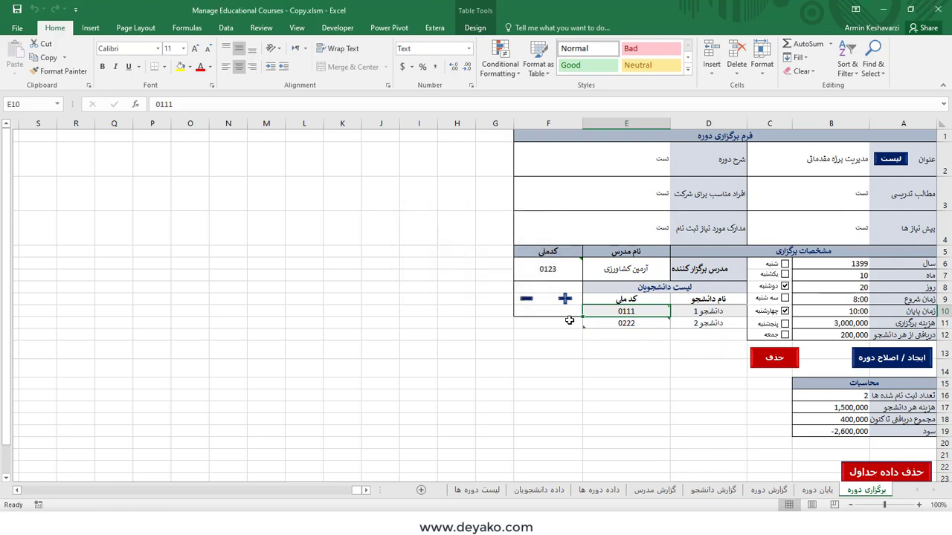
{"action": "left_click", "coordinate": [531, 302]}
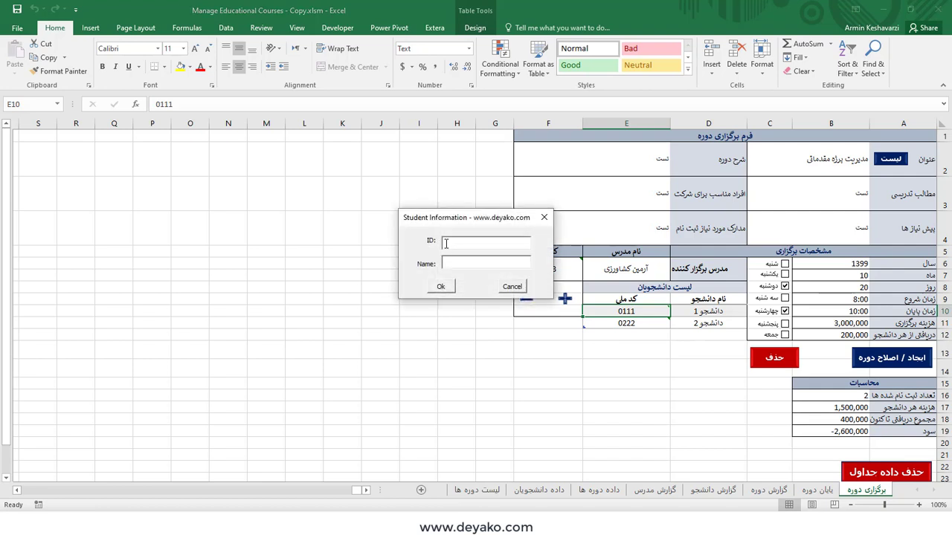
{"action": "type", "text": "0222"}
{"action": "left_click", "coordinate": [449, 288]}
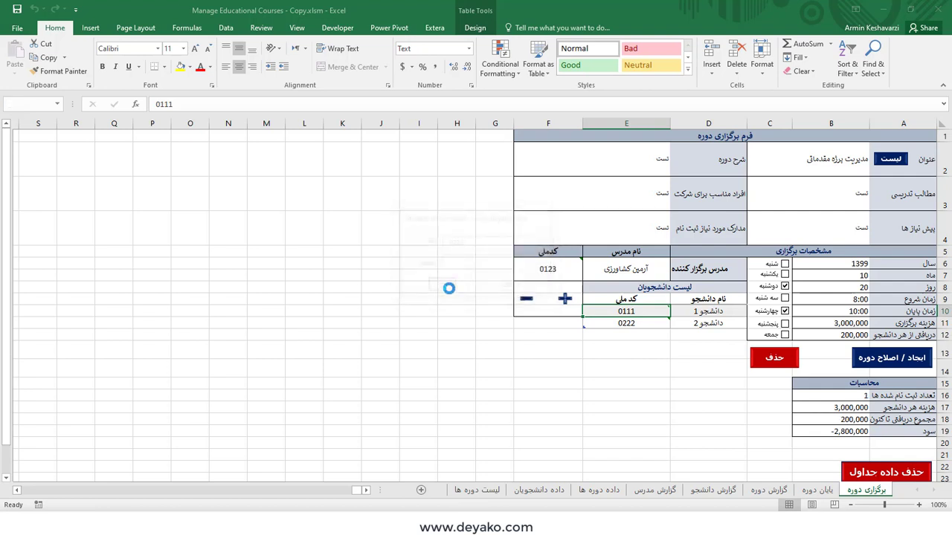
{"action": "left_click", "coordinate": [492, 304]}
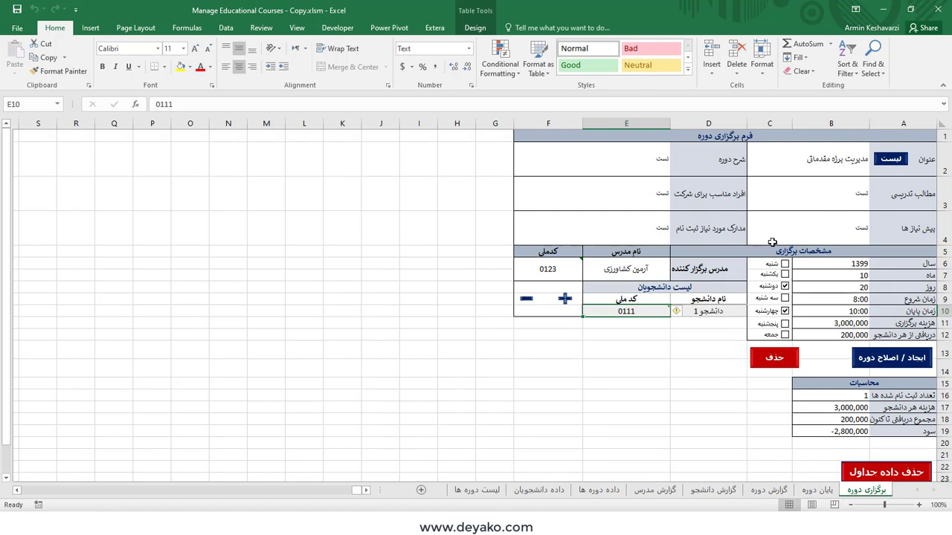
Decline deleting the course, then open لیست دوره ها and select A3
{"action": "left_click", "coordinate": [789, 356]}
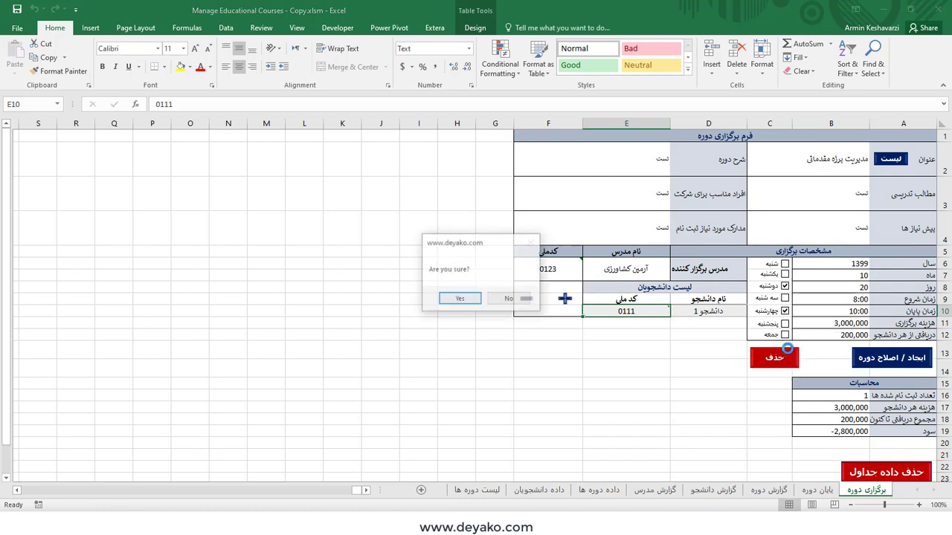
{"action": "left_click", "coordinate": [522, 297]}
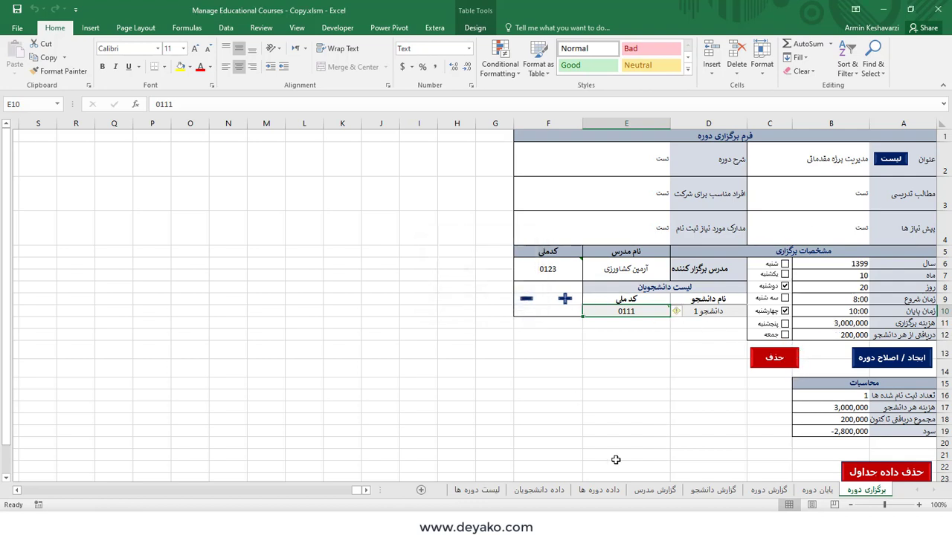
{"action": "left_click", "coordinate": [773, 491]}
{"action": "left_click", "coordinate": [598, 490]}
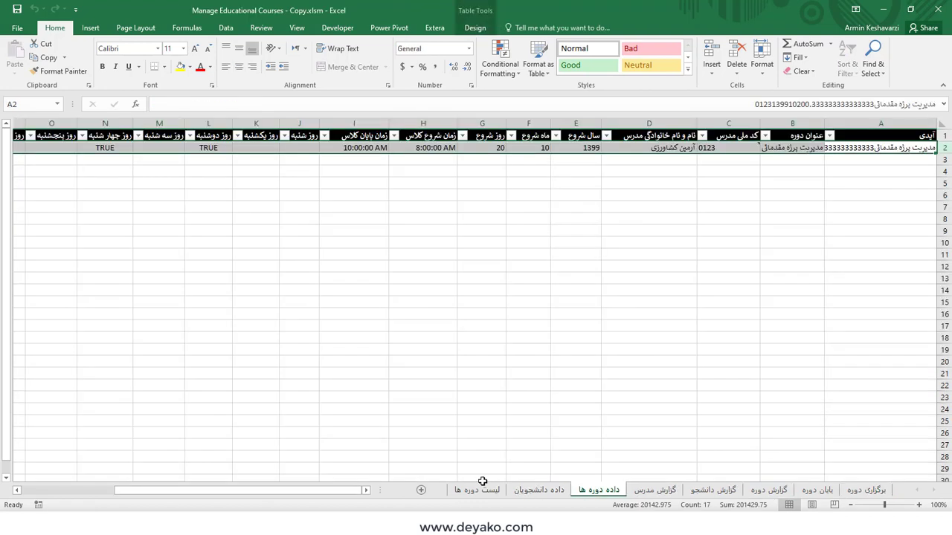
{"action": "left_click", "coordinate": [480, 490]}
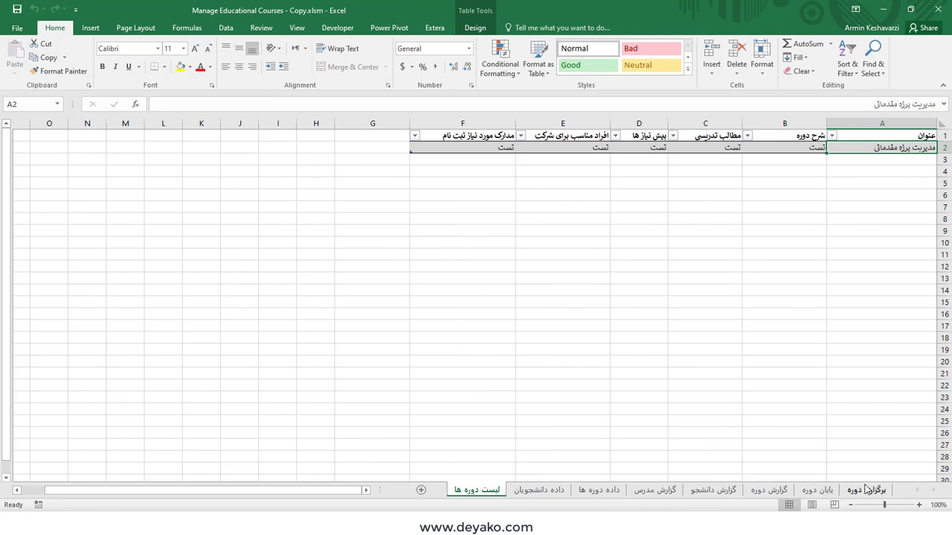
{"action": "left_click", "coordinate": [880, 164]}
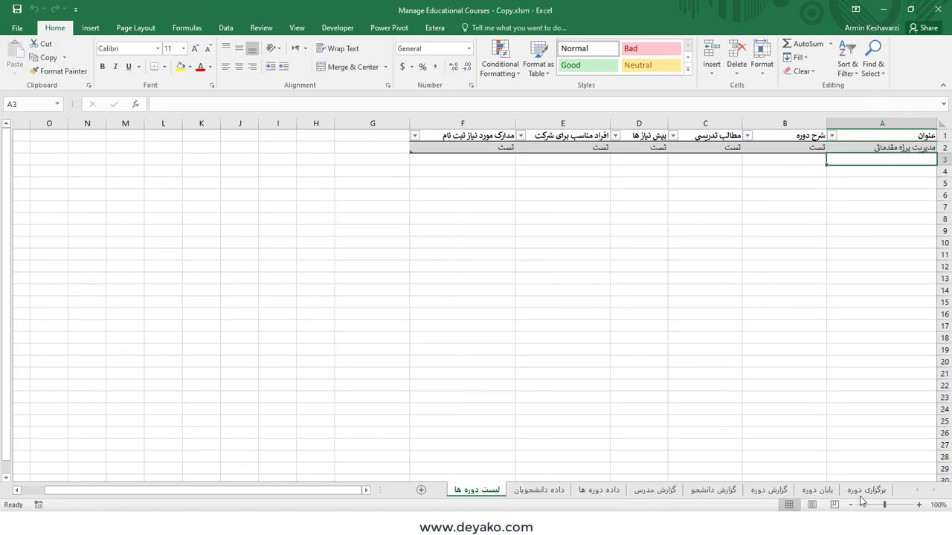
{"action": "left_click", "coordinate": [866, 490]}
{"action": "left_click", "coordinate": [840, 159]}
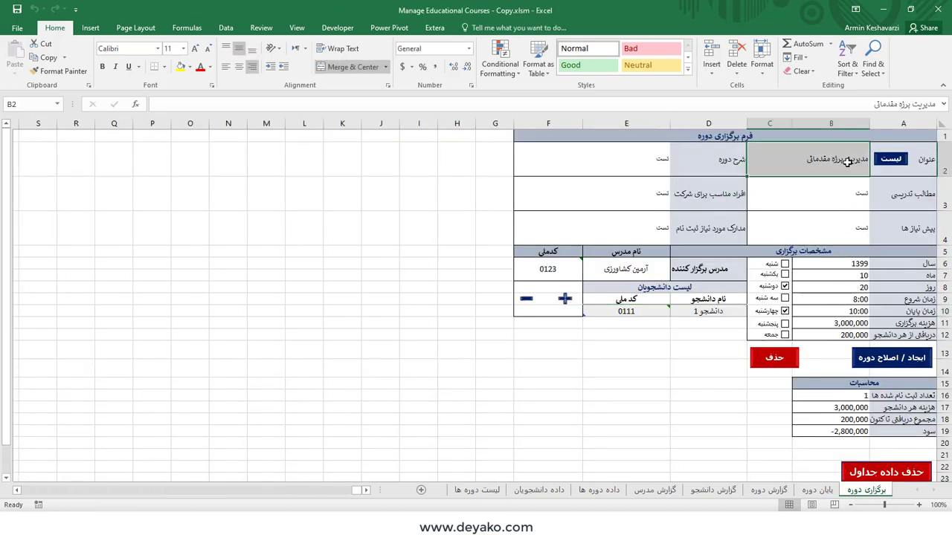
{"action": "left_click", "coordinate": [890, 160]}
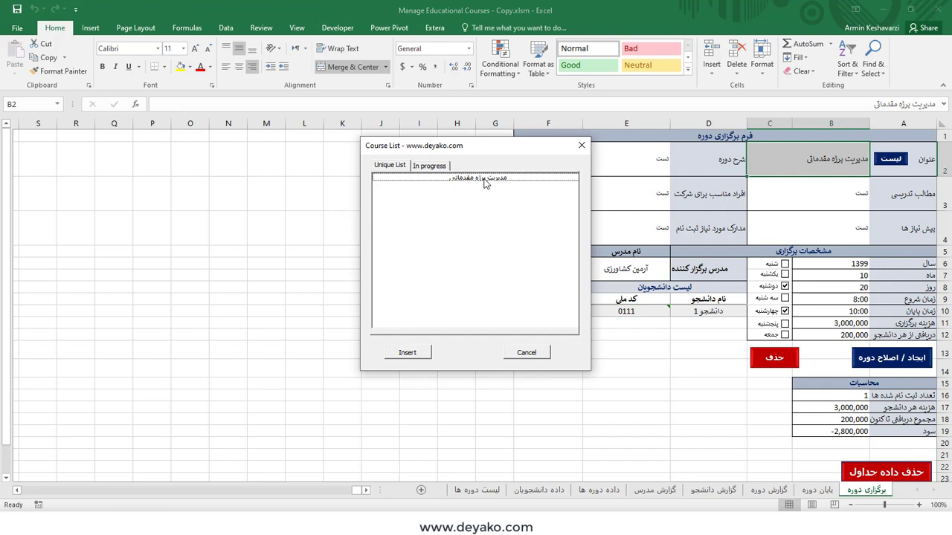
{"action": "left_click", "coordinate": [429, 167]}
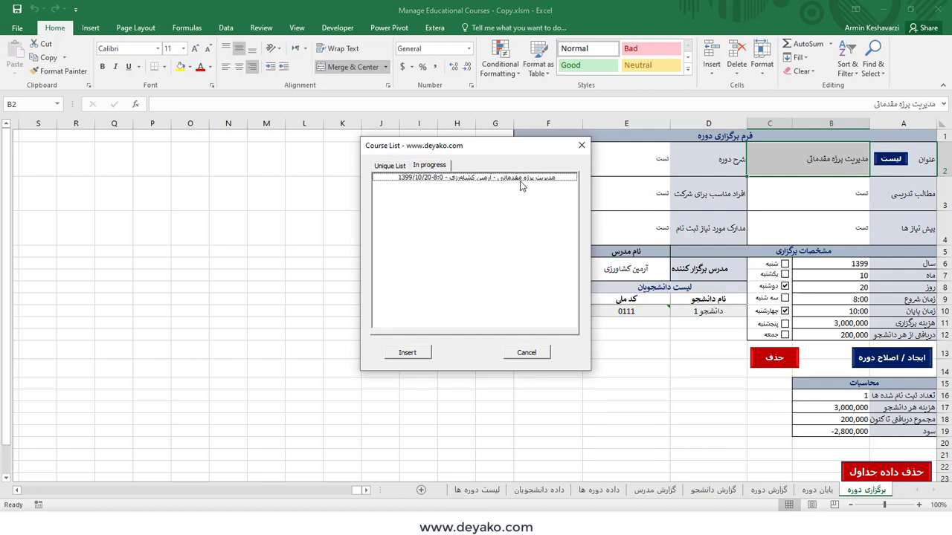
{"action": "left_click", "coordinate": [541, 352]}
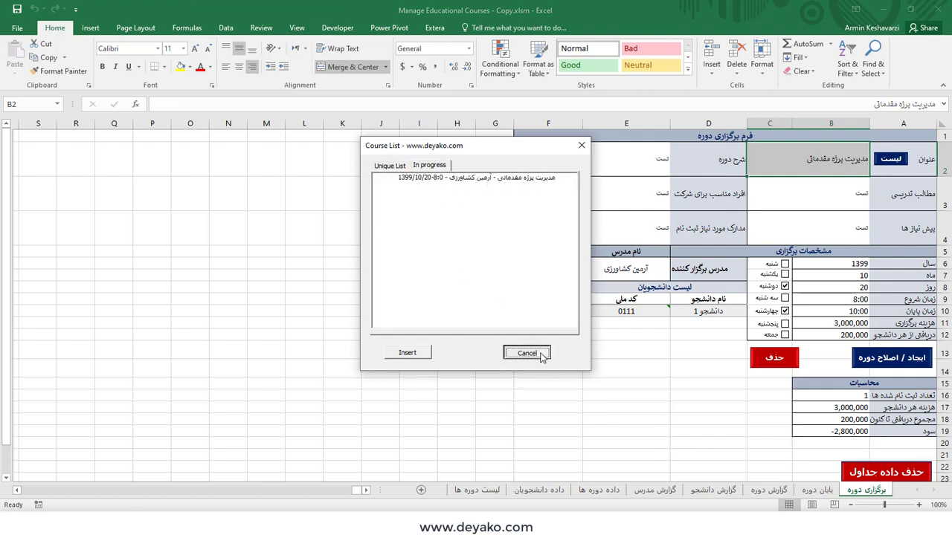
{"action": "left_click", "coordinate": [482, 492]}
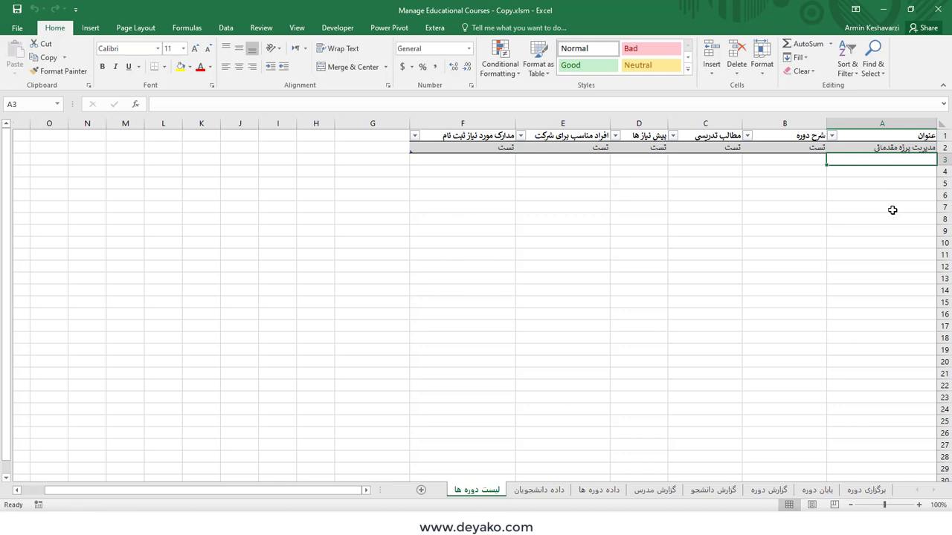
Type مدیریت پروژه پیشرفته, مدیریت فرآیند and اکسل کاربردی into A3, A4 and A5
{"action": "type", "text": "م"}
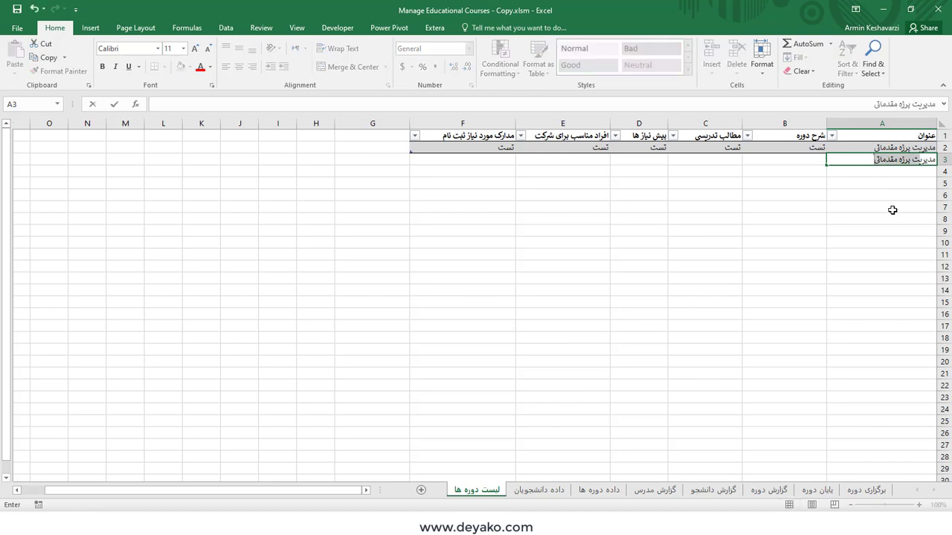
{"action": "type", "text": "و"}
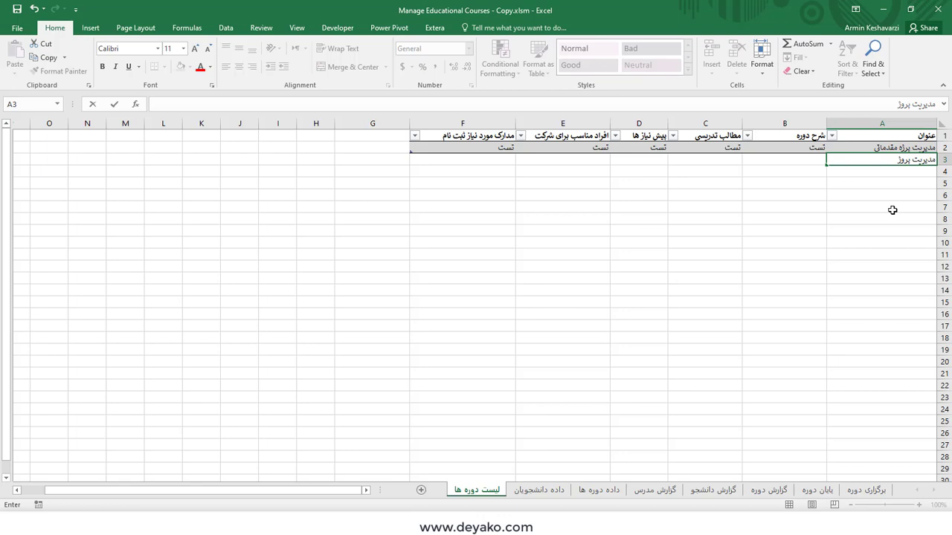
{"action": "type", "text": "یشرفت"}
{"action": "type", "text": "ه"}
{"action": "key", "text": "Return"}
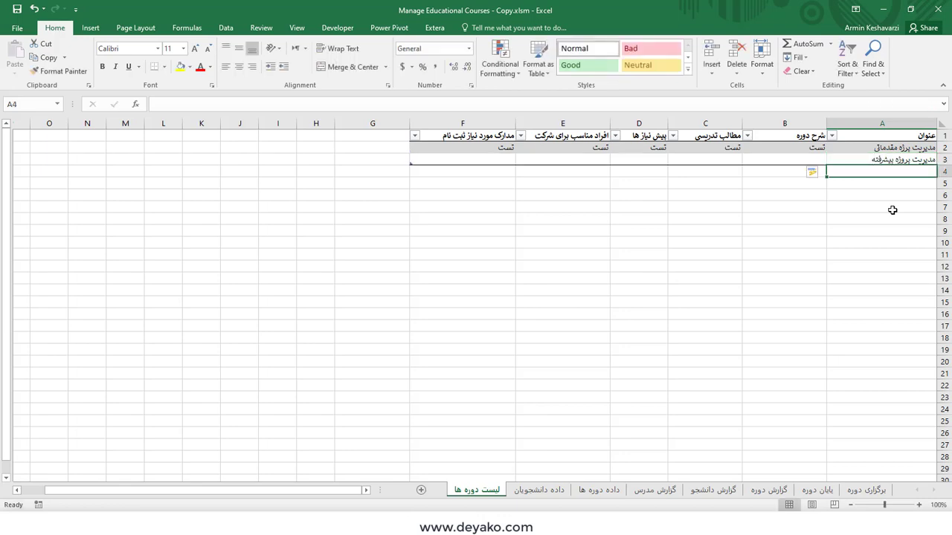
{"action": "type", "text": "مدیریت ف"}
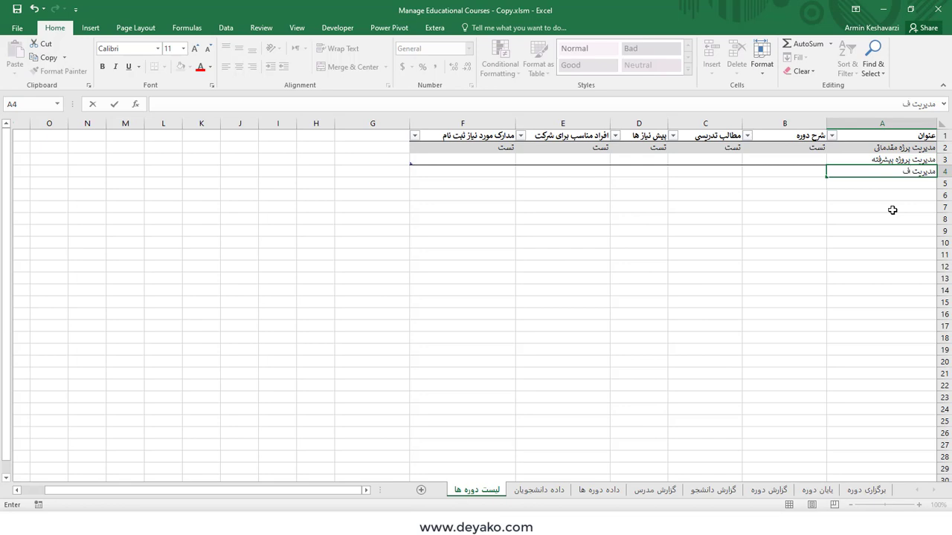
{"action": "type", "text": "رآیند"}
{"action": "key", "text": "Return"}
{"action": "type", "text": "مد"}
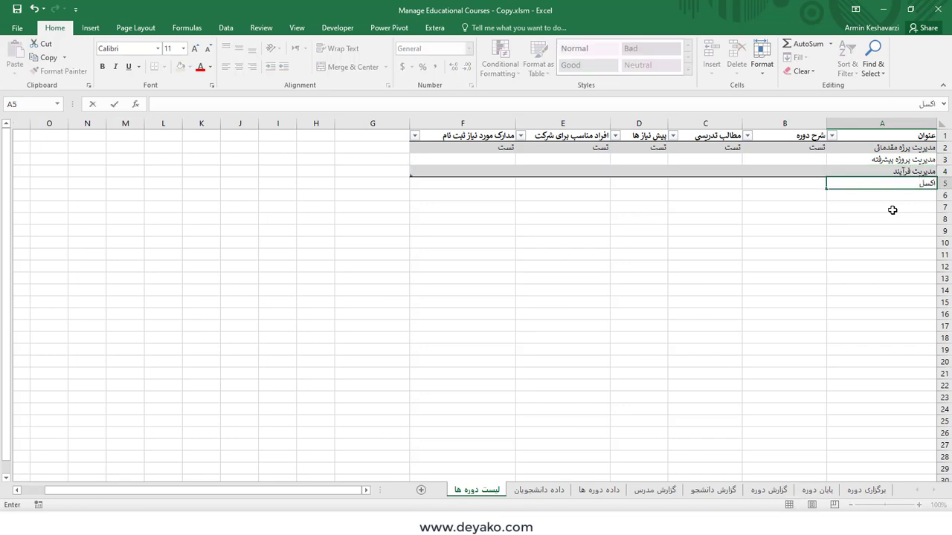
{"action": "type", "text": "ی"}
{"action": "key", "text": "Return"}
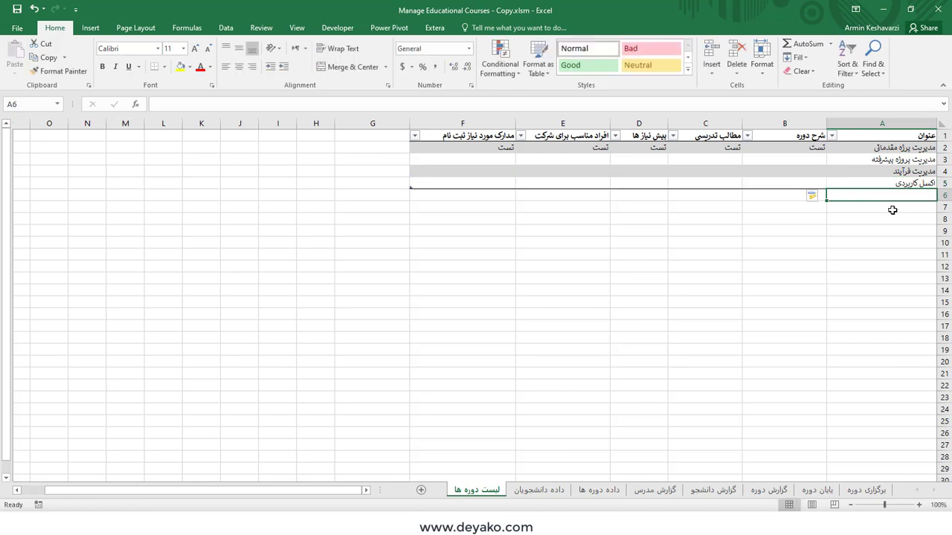
Pick اکسل کاربردی from the برگزاری دوره form's course list to load it as the title
{"action": "left_click", "coordinate": [851, 493]}
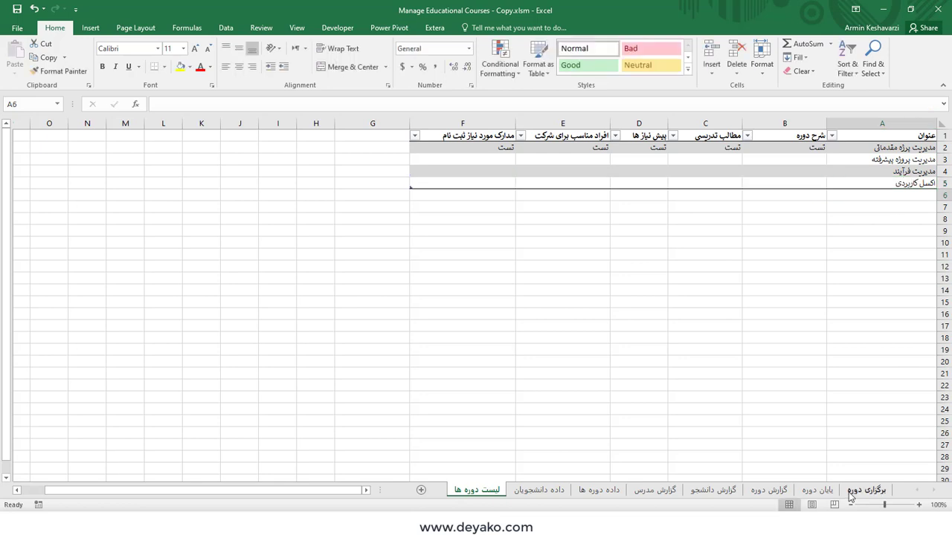
{"action": "left_click", "coordinate": [890, 163]}
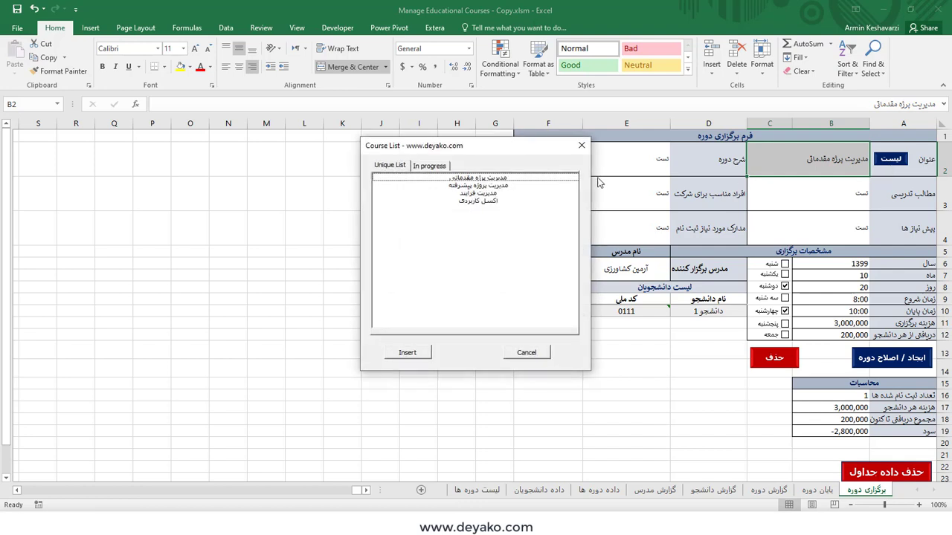
{"action": "left_click", "coordinate": [423, 168]}
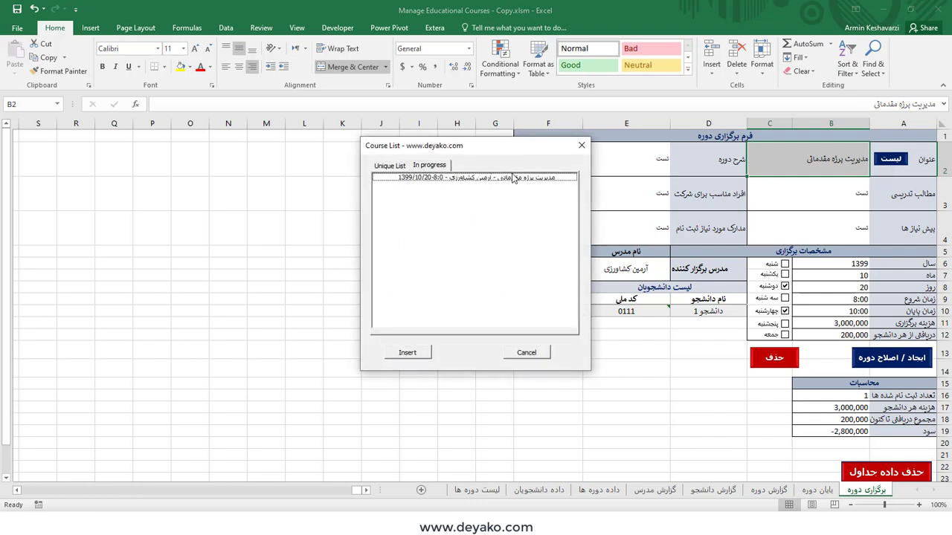
{"action": "left_click", "coordinate": [385, 165]}
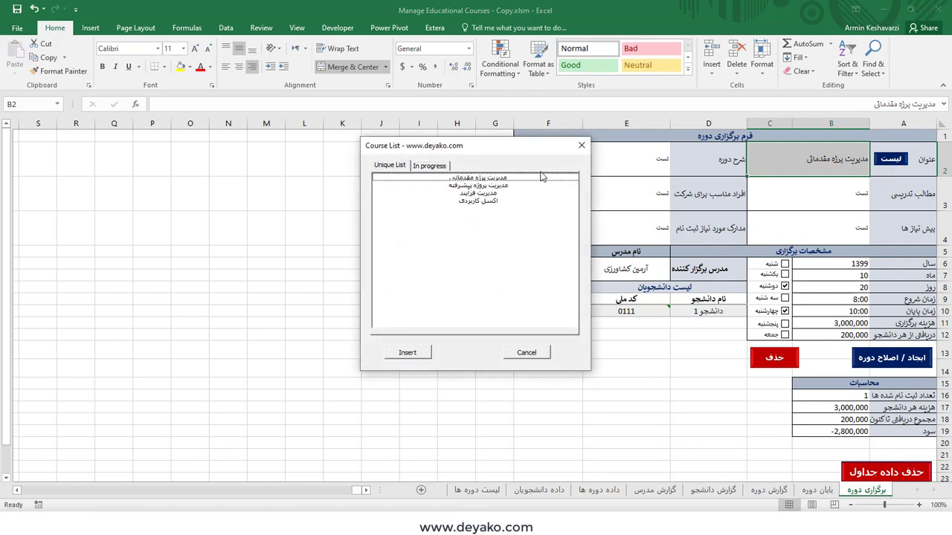
{"action": "double_click", "coordinate": [484, 202]}
Enter the تست 2 course description in E2 and copy it
{"action": "left_click", "coordinate": [635, 168]}
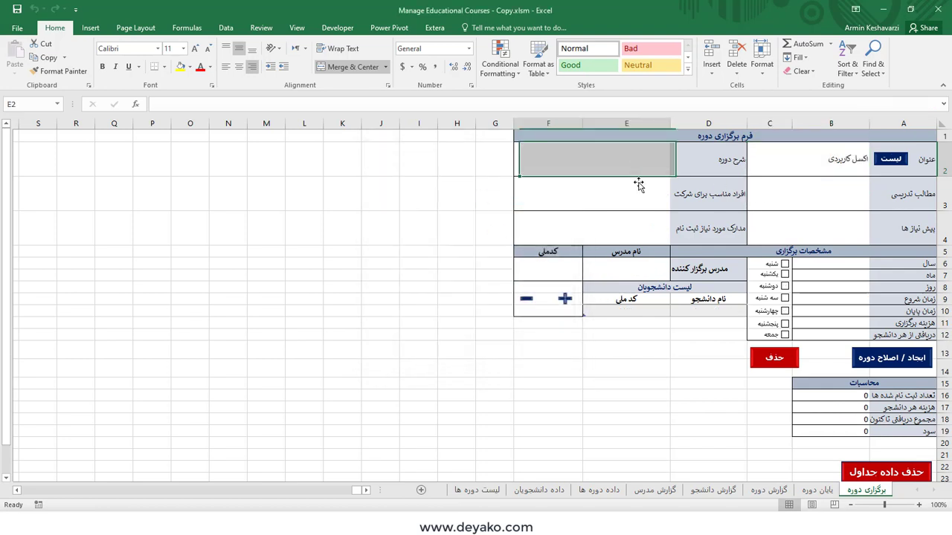
{"action": "left_click", "coordinate": [789, 209]}
{"action": "left_click", "coordinate": [611, 152]}
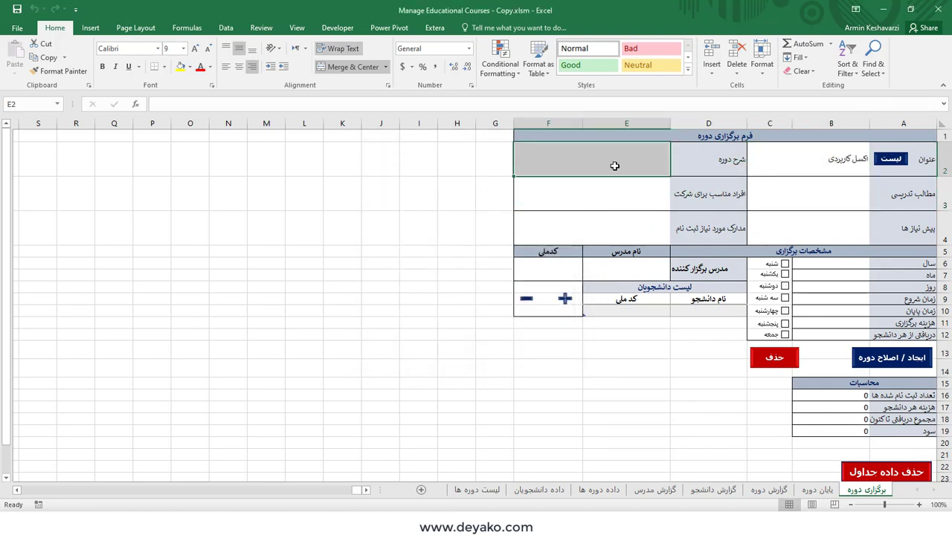
{"action": "type", "text": "د"}
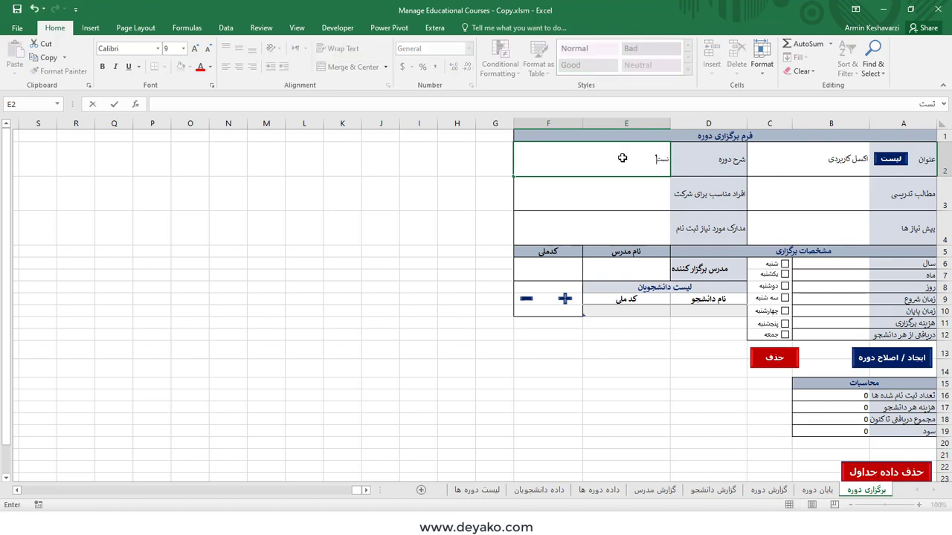
{"action": "type", "text": "2"}
{"action": "key", "text": "Return"}
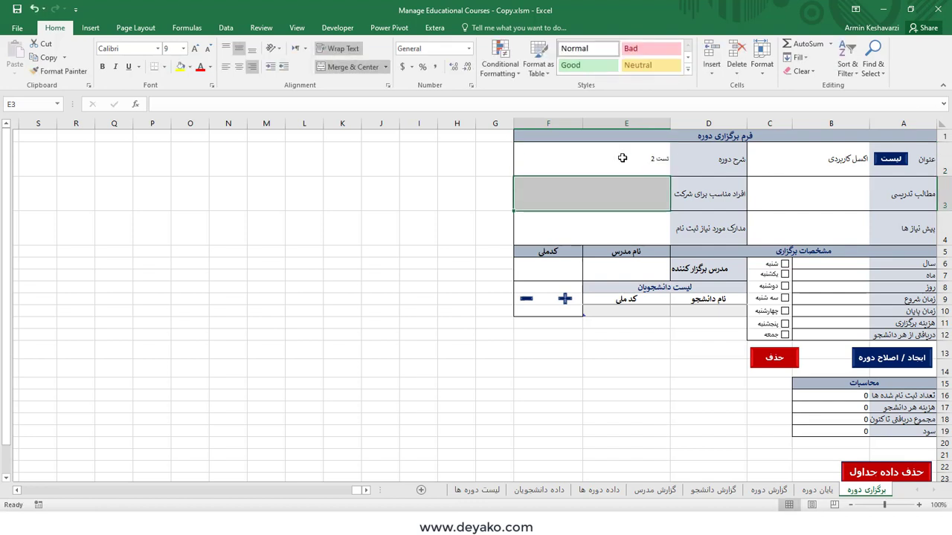
{"action": "key", "text": "ctrl+c"}
Paste the description into the teaching content, audience, required documents and prerequisites fields
{"action": "left_click", "coordinate": [769, 204]}
{"action": "key", "text": "ctrl+v"}
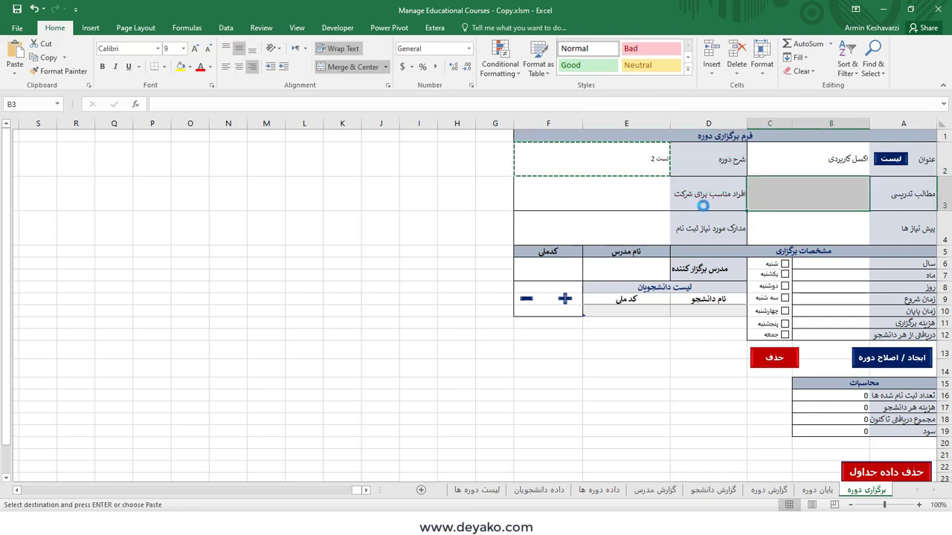
{"action": "left_click", "coordinate": [614, 202]}
{"action": "key", "text": "ctrl+v"}
{"action": "left_click", "coordinate": [633, 238]}
{"action": "key", "text": "ctrl+v"}
{"action": "left_click", "coordinate": [807, 232]}
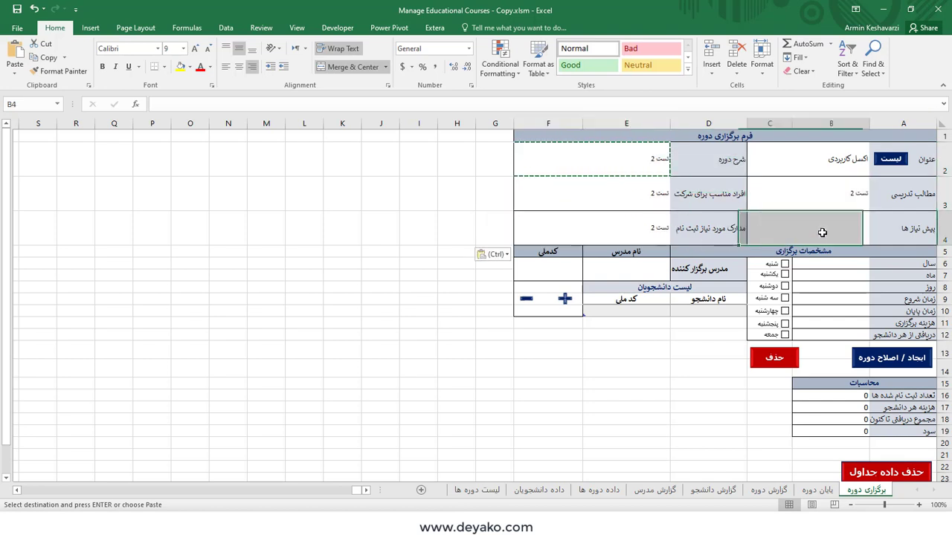
{"action": "key", "text": "ctrl+v"}
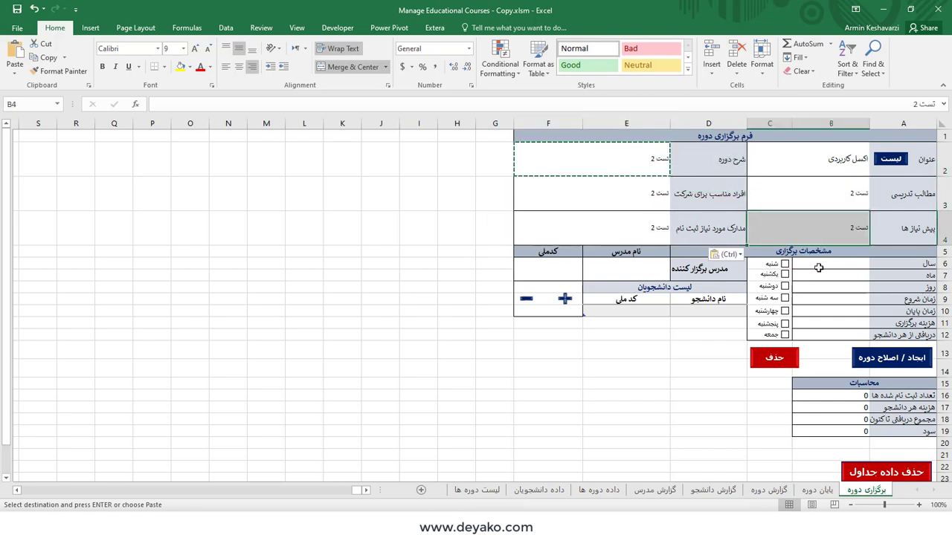
{"action": "left_click", "coordinate": [818, 268]}
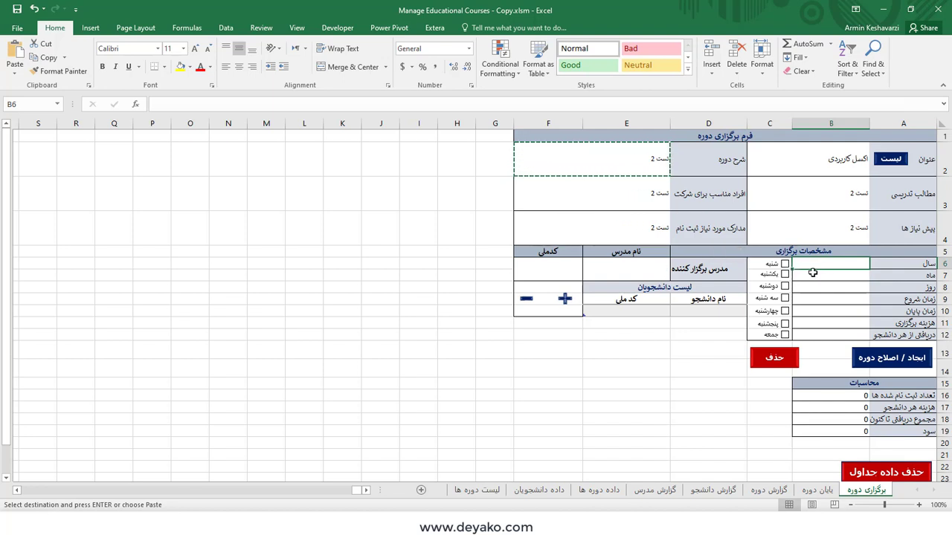
Enter the course date: year 1399, month 10, day 25
{"action": "type", "text": "1399"}
{"action": "key", "text": "Return"}
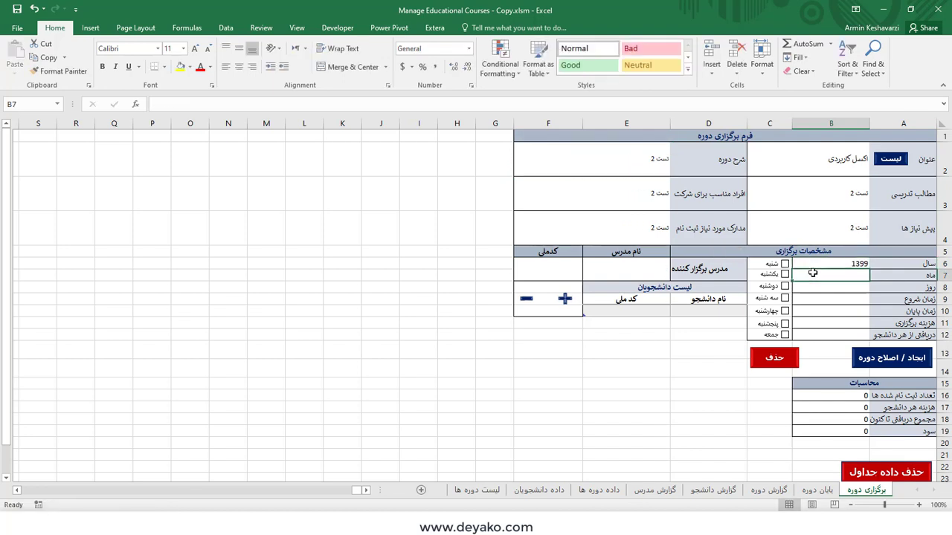
{"action": "type", "text": "10"}
{"action": "key", "text": "Return"}
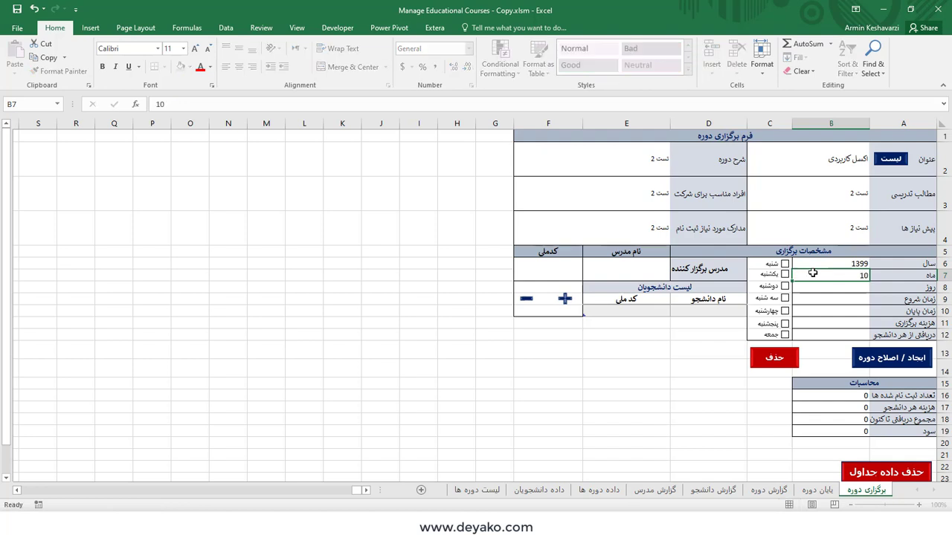
{"action": "type", "text": "30"}
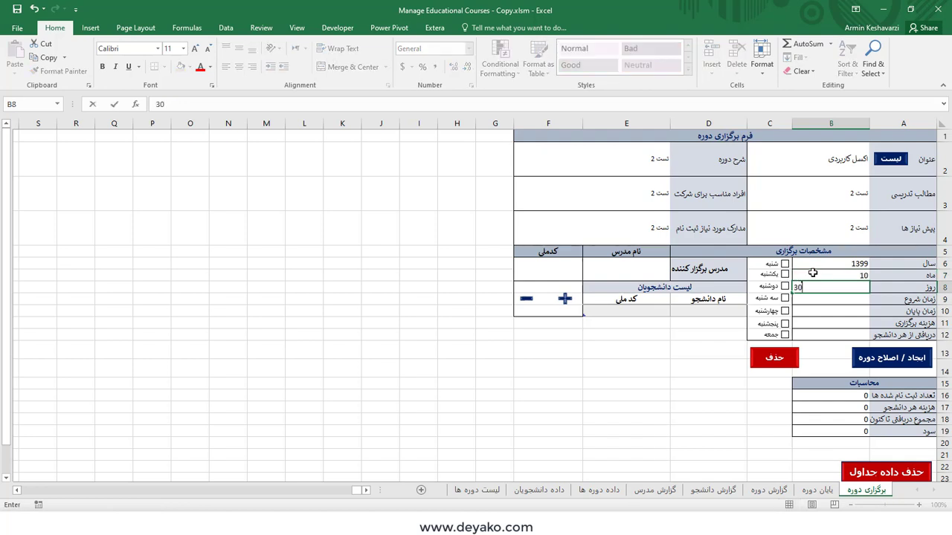
{"action": "type", "text": "25"}
{"action": "key", "text": "Return"}
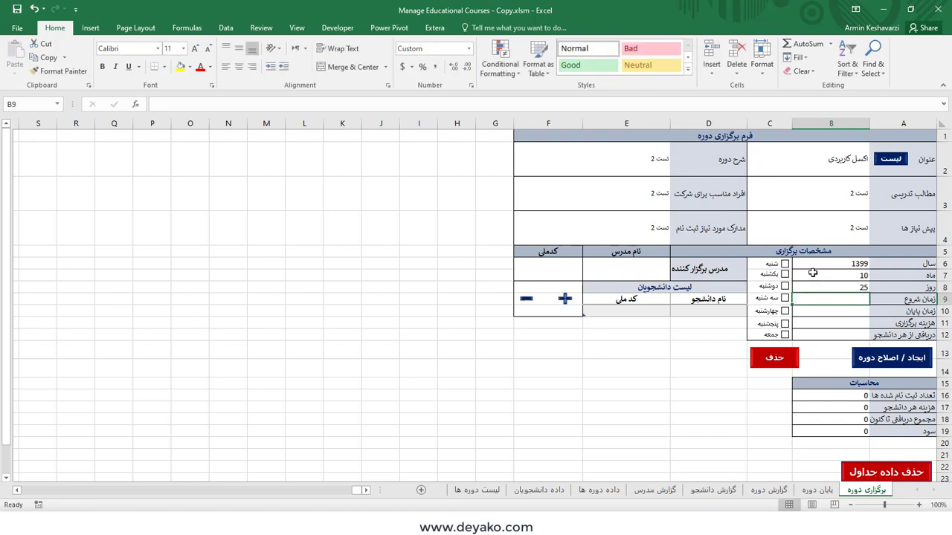
Set the class time 10:00 to 12:00, cost 2,000,000 and per-student fee 100,000
{"action": "type", "text": "10:00"}
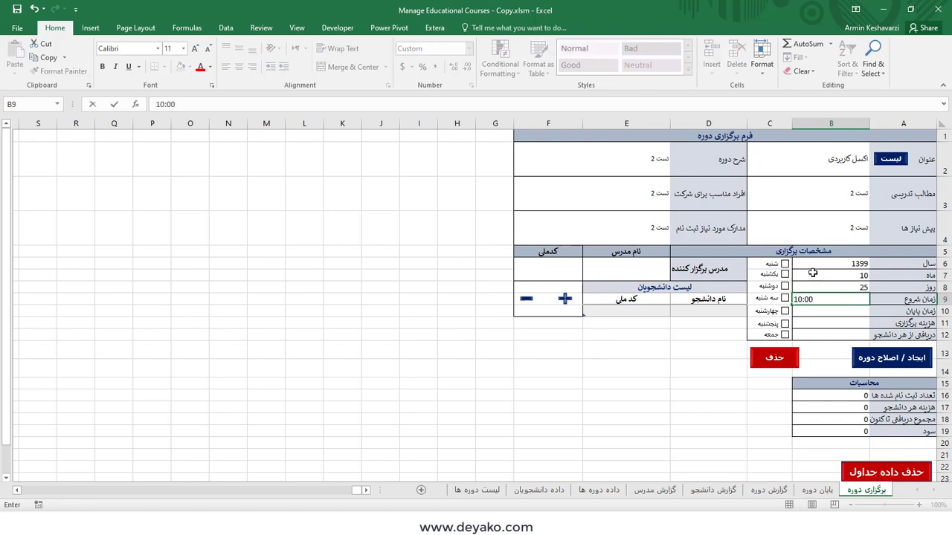
{"action": "key", "text": "Return"}
{"action": "type", "text": "12"}
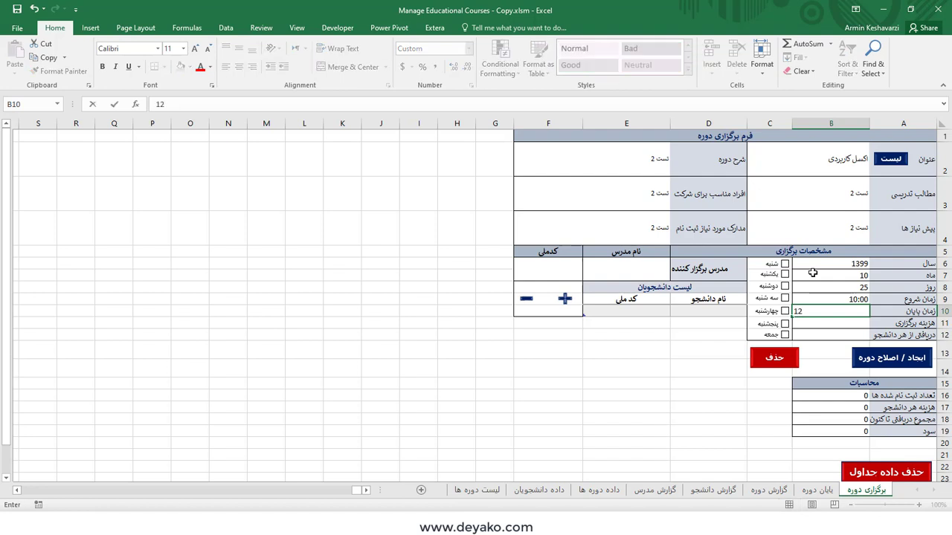
{"action": "type", "text": ":00"}
{"action": "key", "text": "Return"}
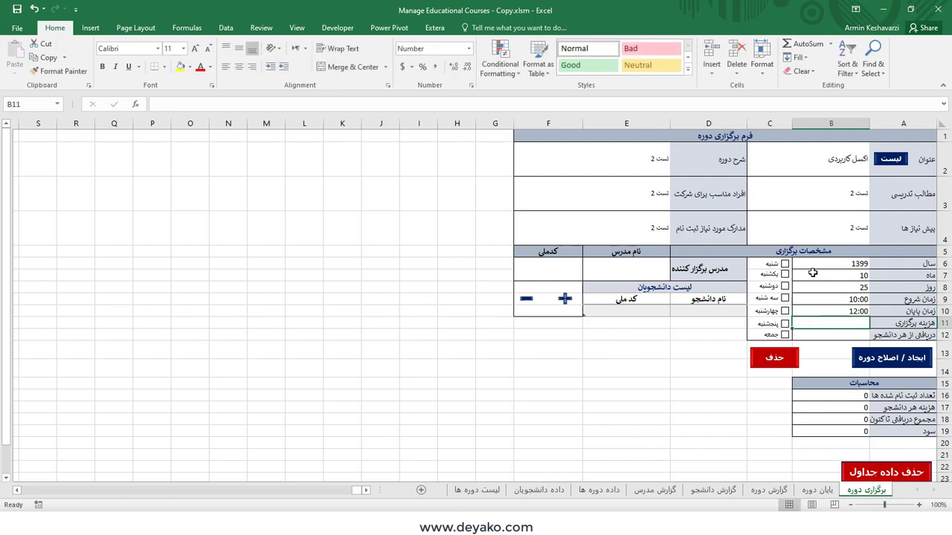
{"action": "type", "text": "2,000,"}
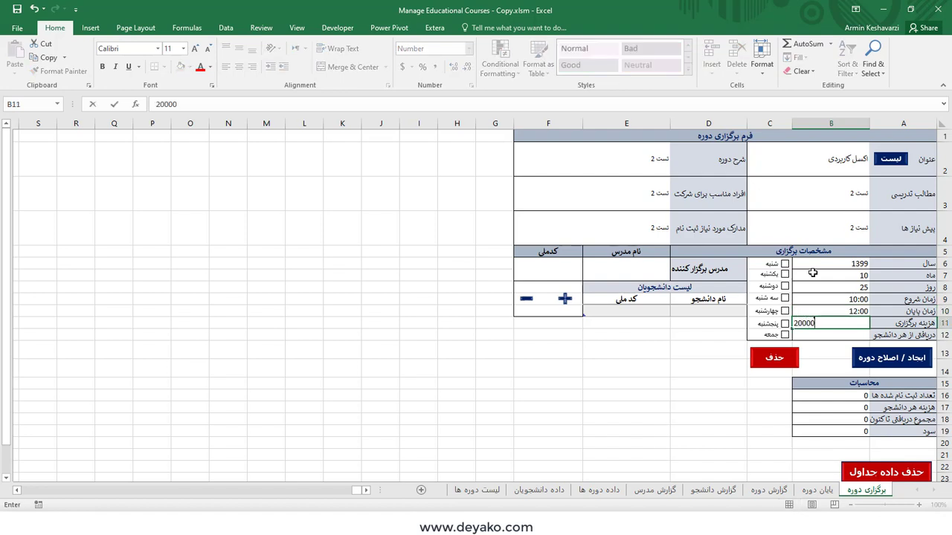
{"action": "type", "text": "00"}
{"action": "key", "text": "Return"}
{"action": "type", "text": "100"}
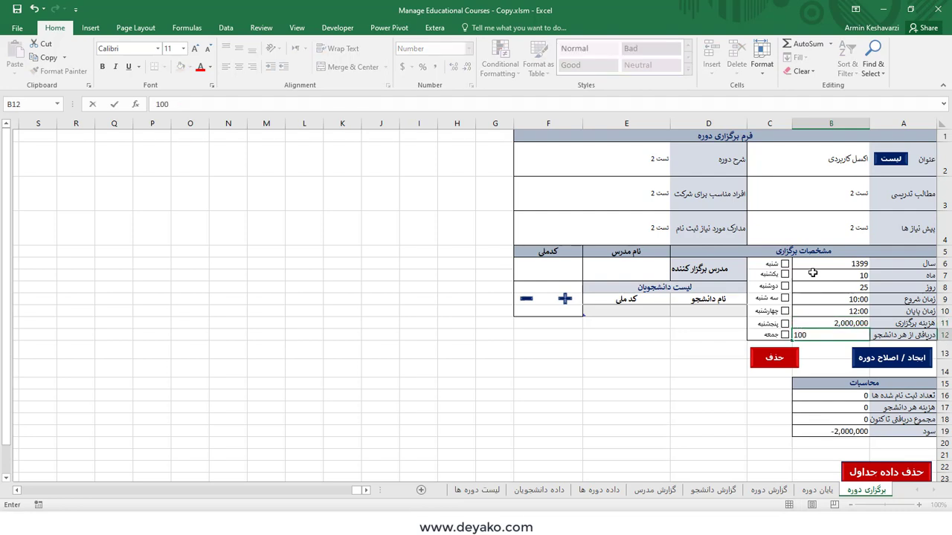
{"action": "key", "text": "Return"}
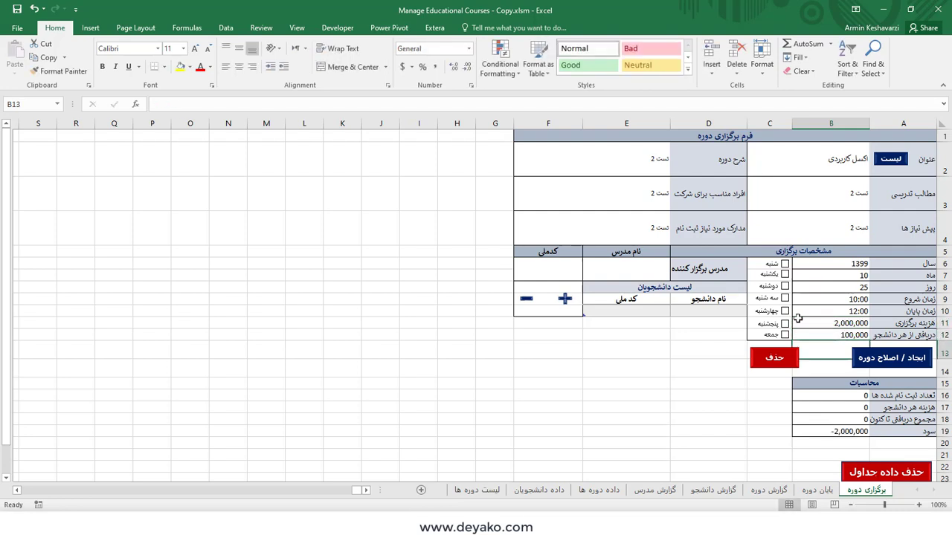
Tick پنجشنبه and جمعه as class days and enter the teacher's name and national ID
{"action": "left_click", "coordinate": [784, 324]}
{"action": "left_click", "coordinate": [785, 335]}
{"action": "left_click", "coordinate": [615, 264]}
{"action": "type", "text": "آ"}
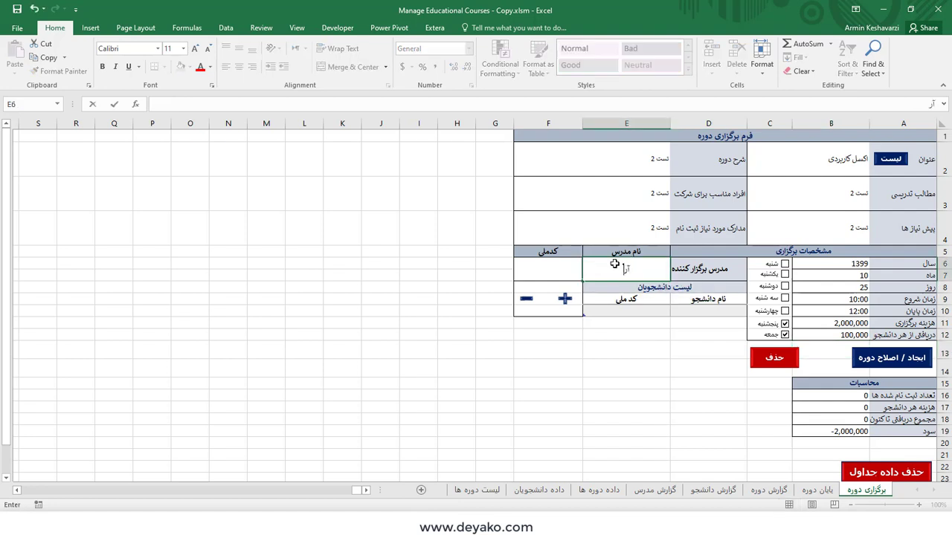
{"action": "type", "text": "ری"}
{"action": "type", "text": "می"}
{"action": "type", "text": "ن کشاورزی"}
{"action": "key", "text": "Tab"}
{"action": "type", "text": "0123"}
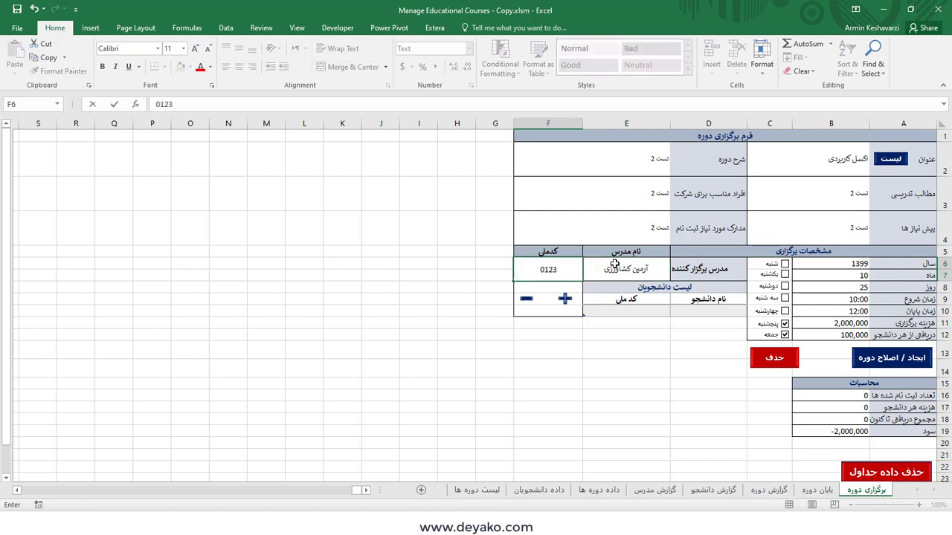
{"action": "key", "text": "Return"}
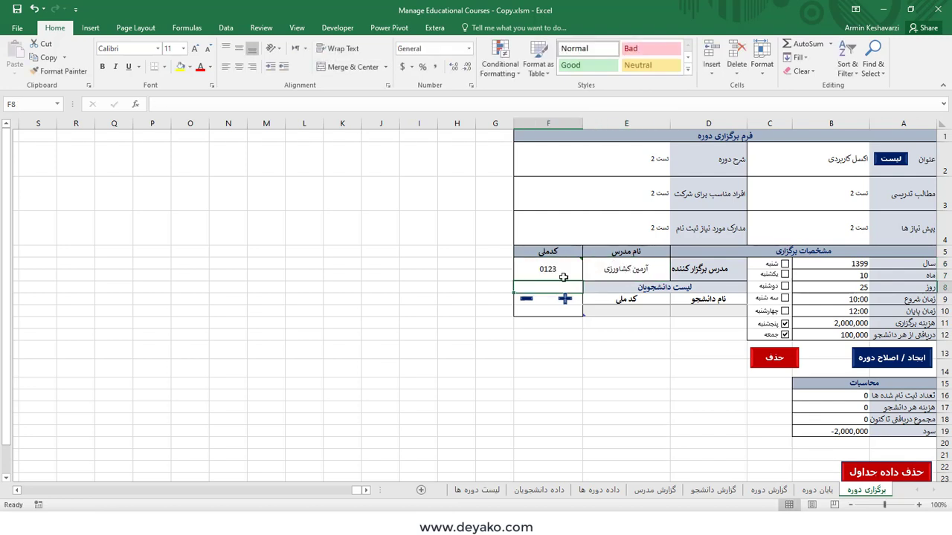
{"action": "left_click", "coordinate": [601, 270]}
{"action": "left_click", "coordinate": [548, 269]}
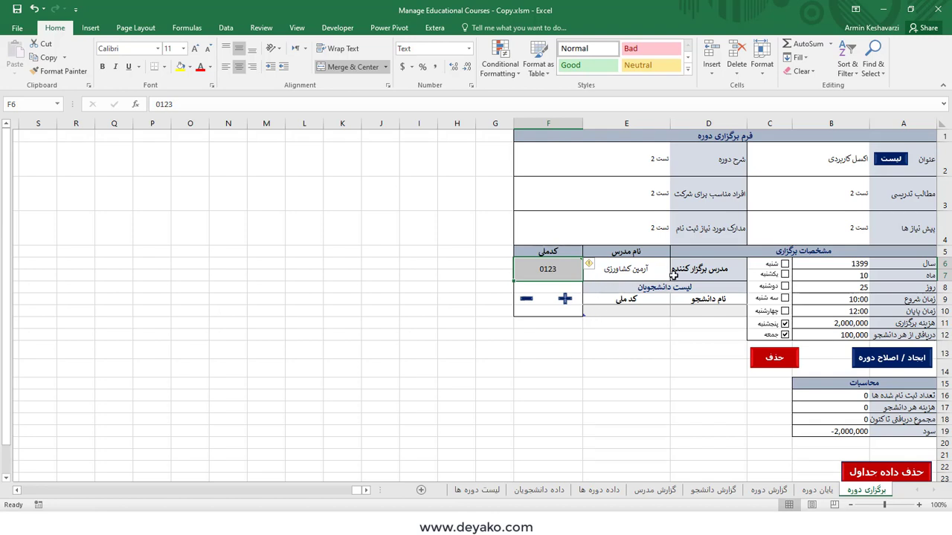
{"action": "left_click", "coordinate": [626, 273]}
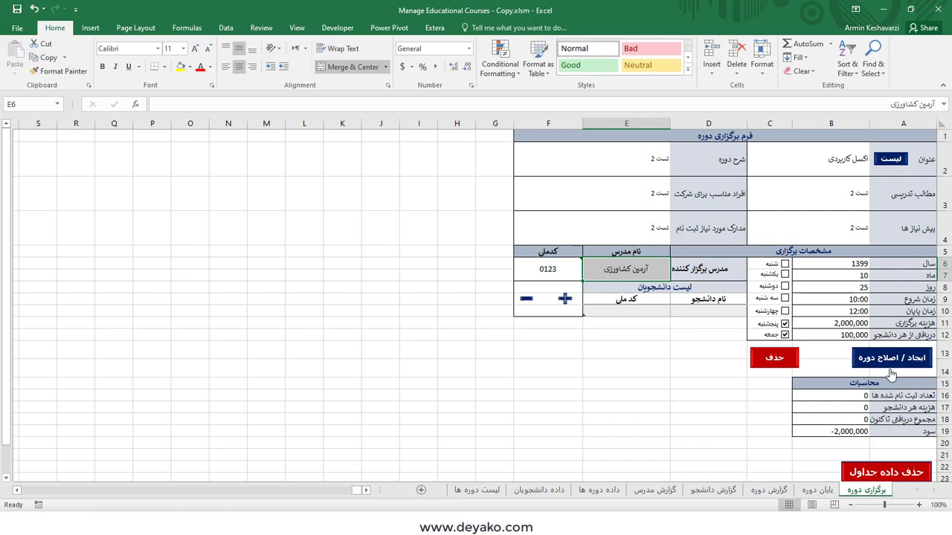
Save the new course with ایجاد / اصلاح دوره after the create-course-first warning
{"action": "left_click", "coordinate": [566, 306]}
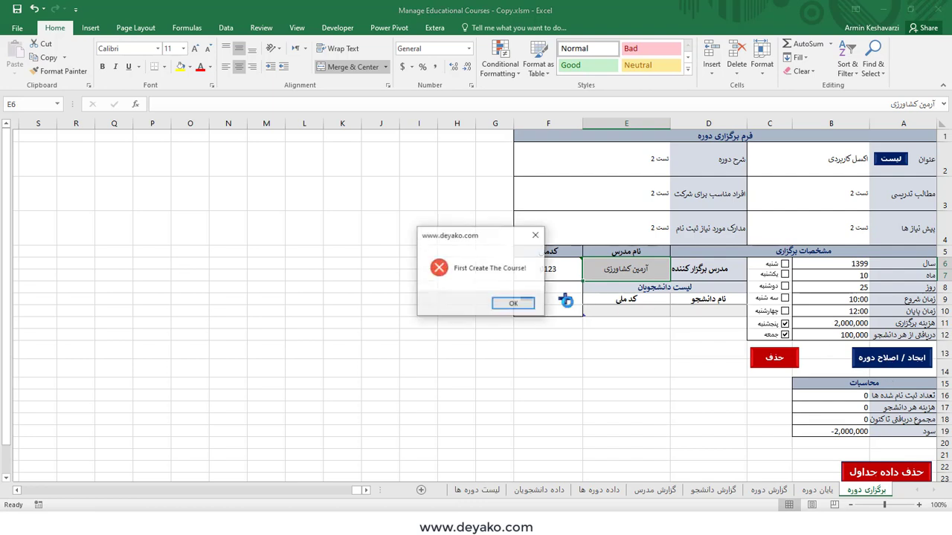
{"action": "left_click", "coordinate": [513, 304]}
{"action": "left_click", "coordinate": [883, 359]}
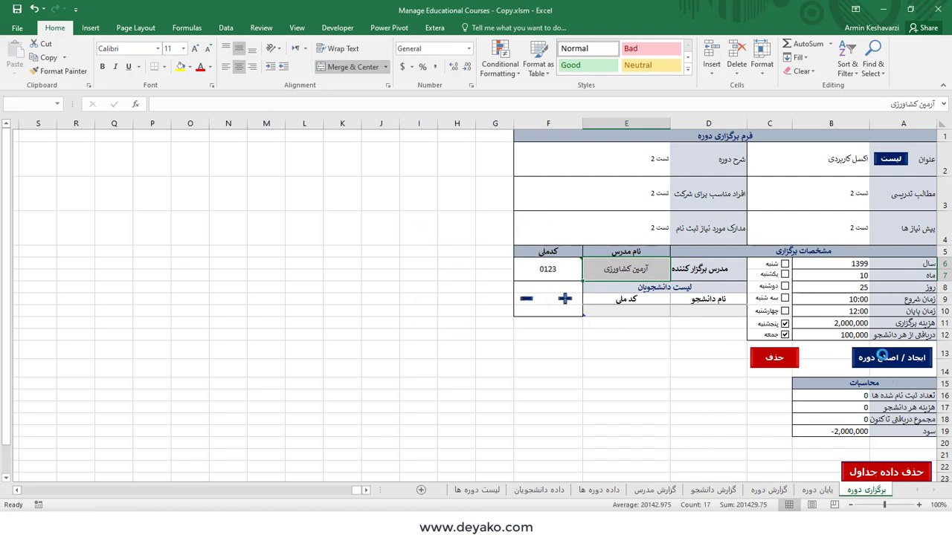
{"action": "left_click", "coordinate": [492, 302]}
Enrol two students, دانشجو 1 and دانشجو 2, each with their student ID
{"action": "left_click", "coordinate": [565, 298]}
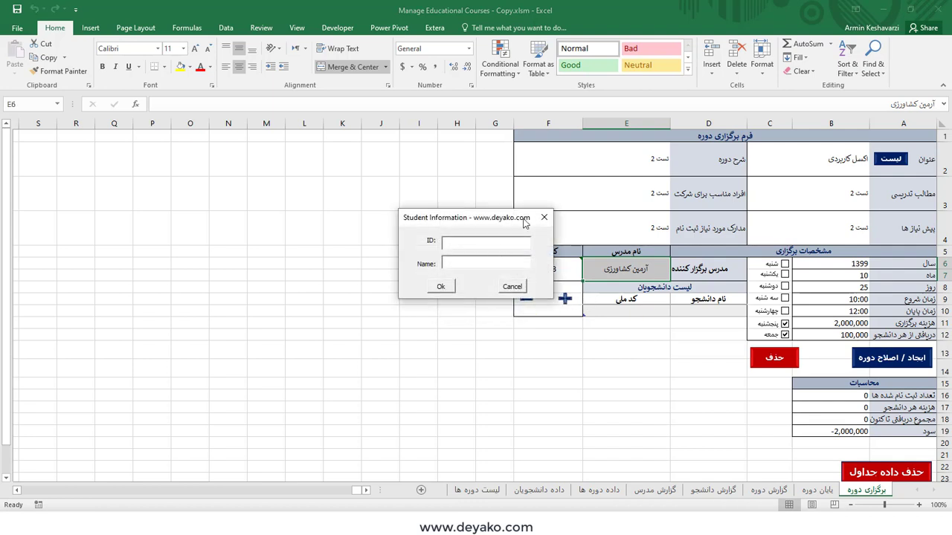
{"action": "type", "text": "033"}
{"action": "type", "text": "و1"}
{"action": "left_click", "coordinate": [440, 286]}
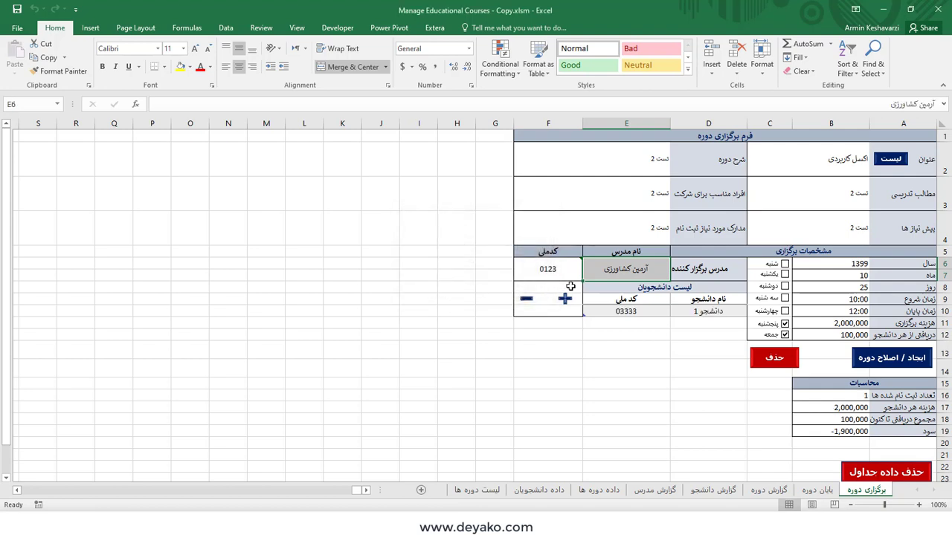
{"action": "left_click", "coordinate": [566, 298]}
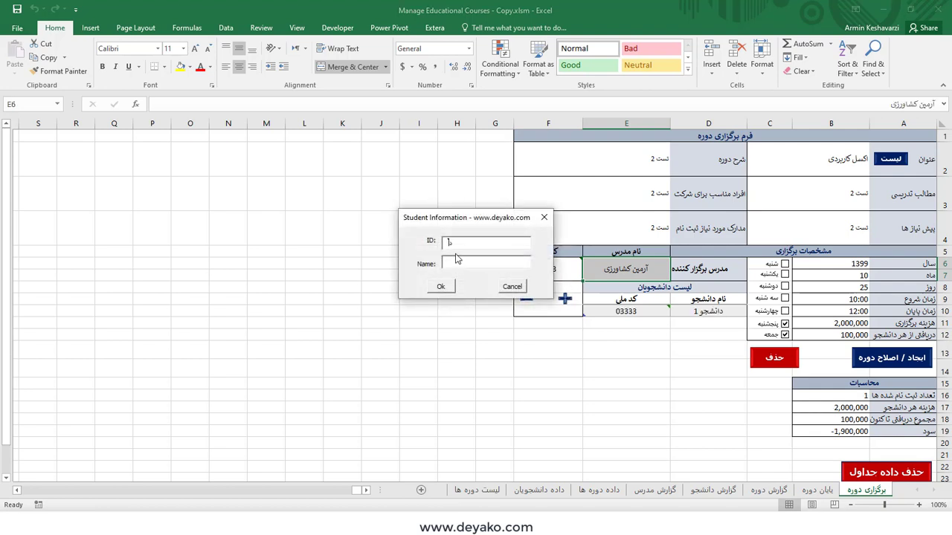
{"action": "type", "text": "3"}
{"action": "type", "text": "و 2"}
{"action": "left_click", "coordinate": [443, 287]}
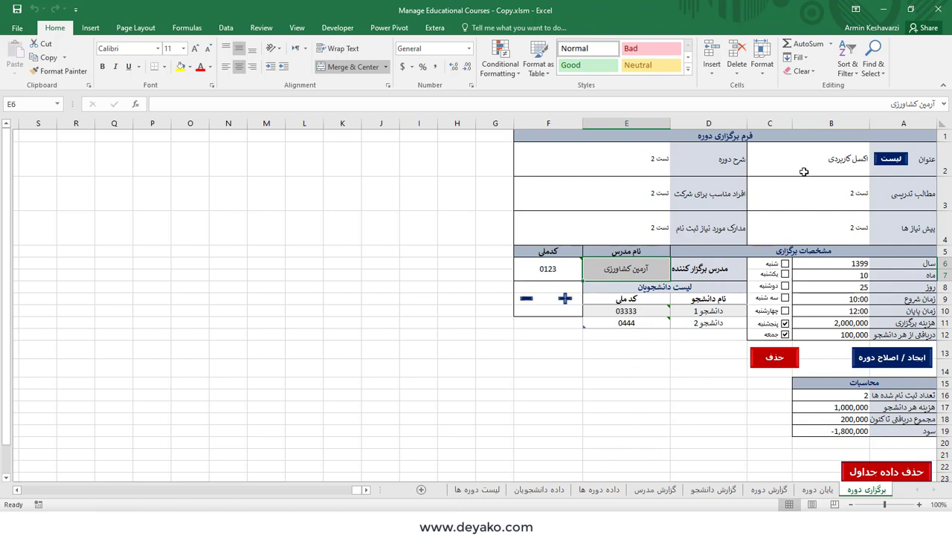
Check the new course's saved row in the course list and course data sheets
{"action": "left_click", "coordinate": [820, 196]}
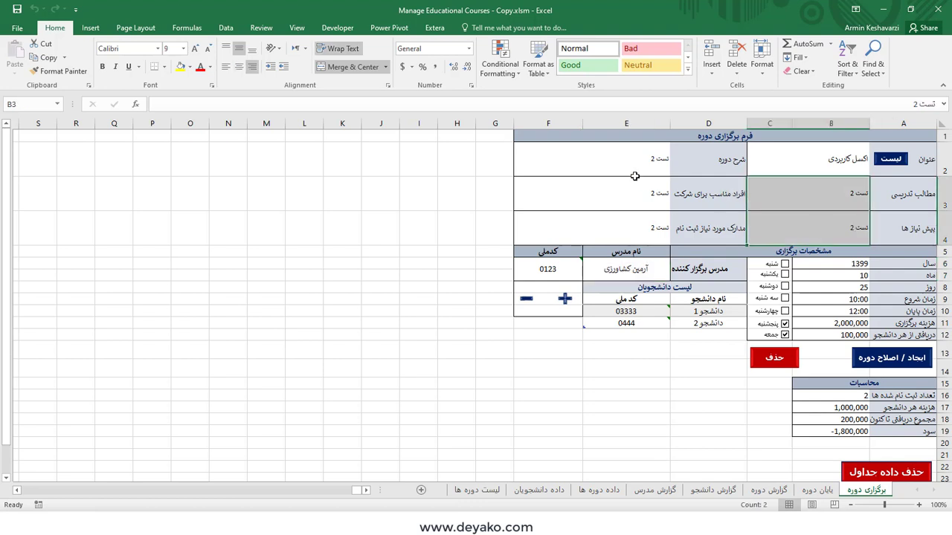
{"action": "left_click", "coordinate": [634, 172]}
{"action": "left_click", "coordinate": [477, 490]}
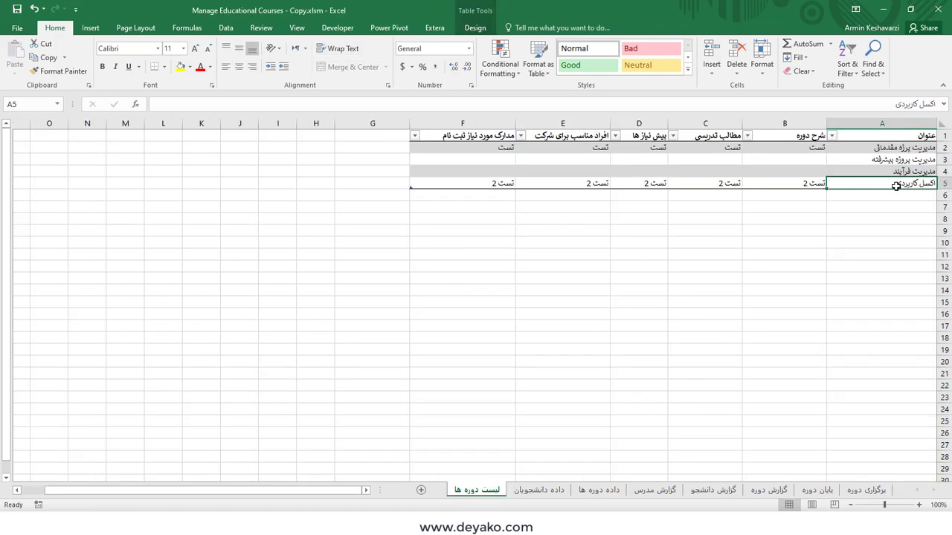
{"action": "left_click_drag", "start_coordinate": [477, 184], "coordinate": [791, 184]}
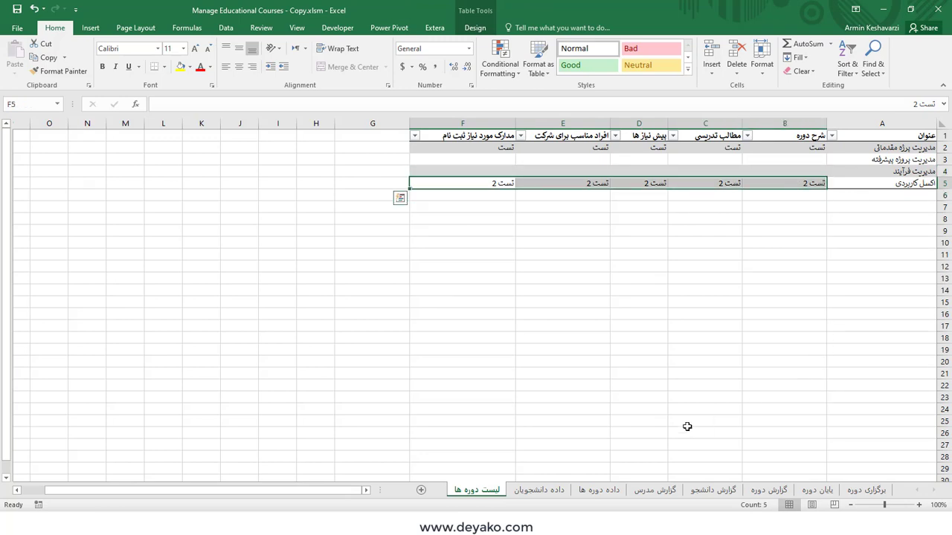
{"action": "left_click", "coordinate": [599, 490]}
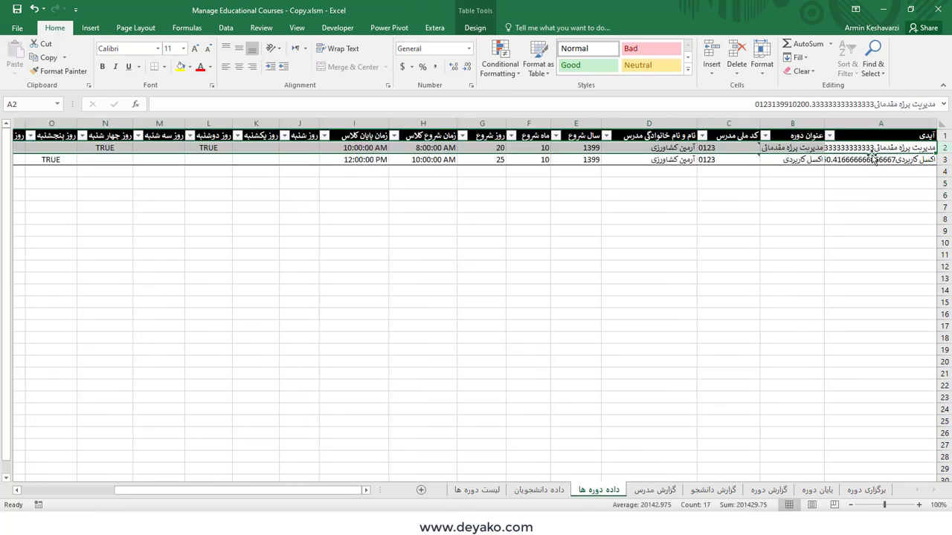
{"action": "left_click", "coordinate": [790, 159]}
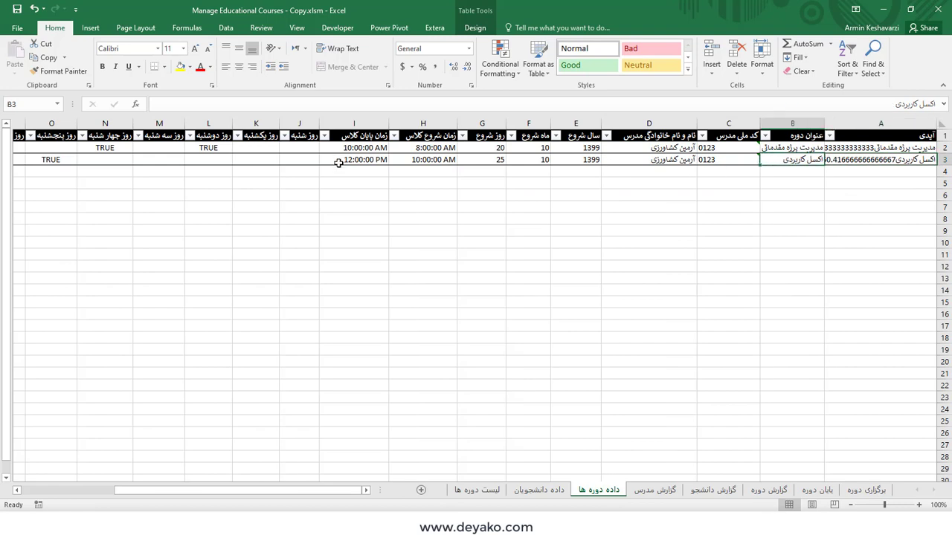
On the داده دانشجویان sheet, select the student records and their class IDs
{"action": "left_click", "coordinate": [538, 490]}
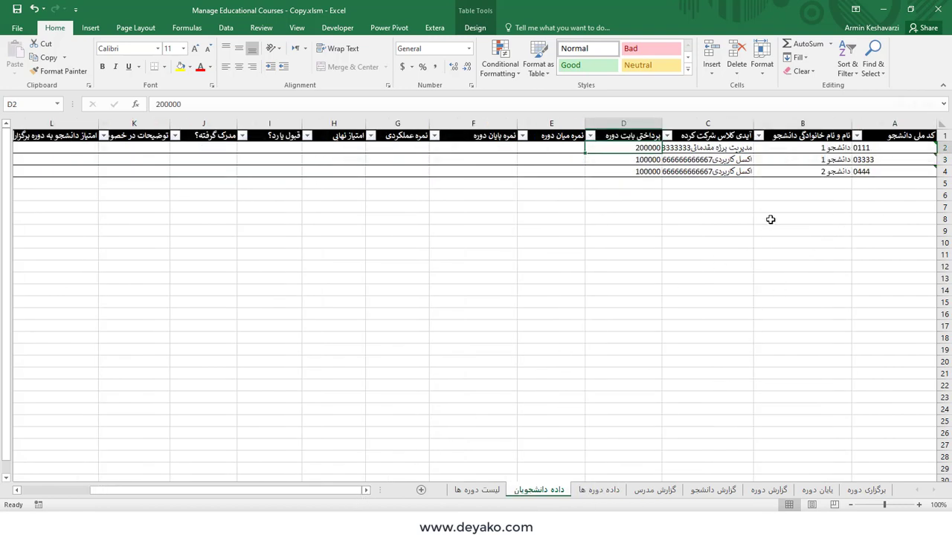
{"action": "left_click_drag", "start_coordinate": [816, 173], "coordinate": [948, 171]}
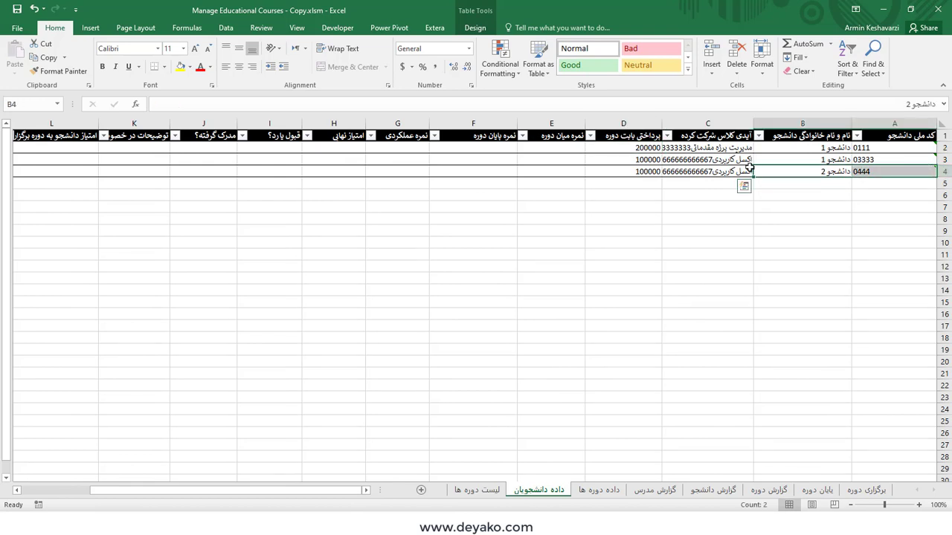
{"action": "left_click_drag", "start_coordinate": [743, 159], "coordinate": [747, 170]}
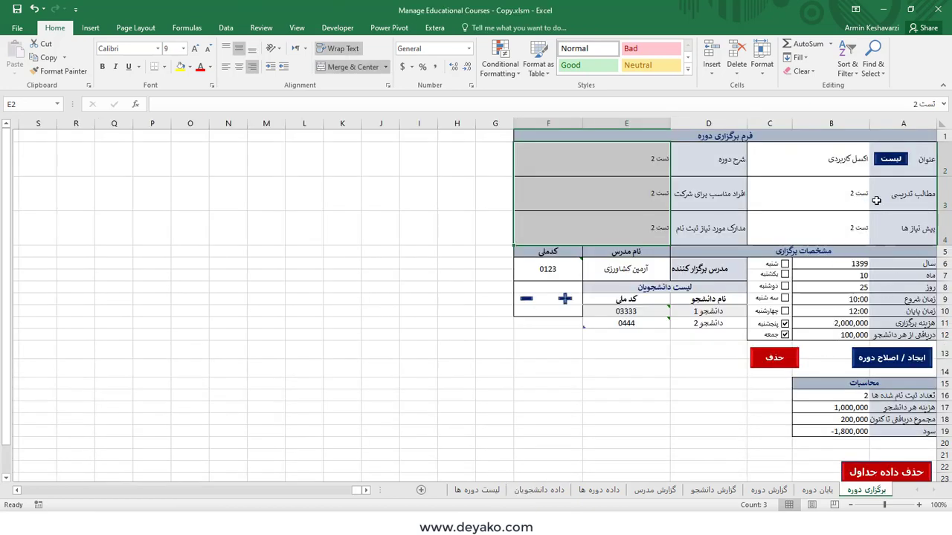
Load courses from the لیست window, ending with the first In progress course, مدیریت پروژه مقدماتی
{"action": "left_click", "coordinate": [883, 160]}
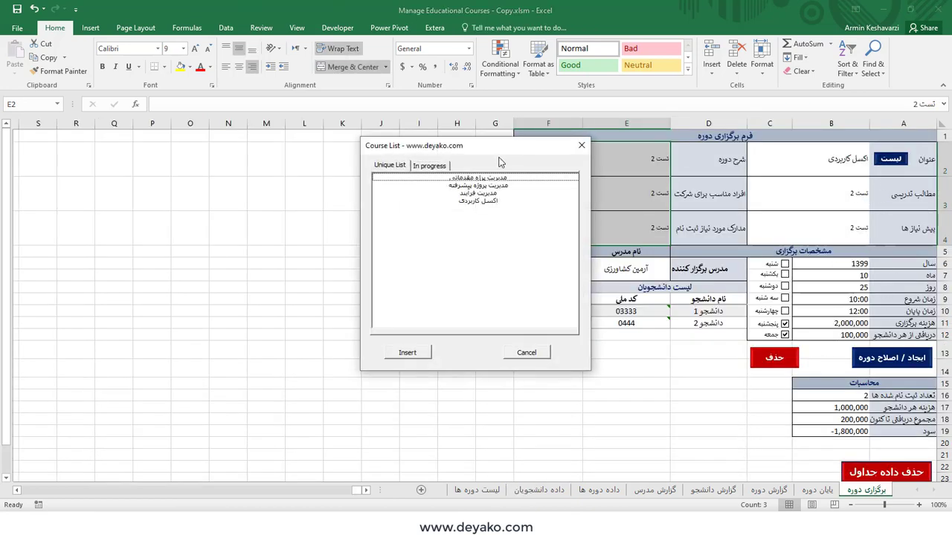
{"action": "double_click", "coordinate": [500, 185]}
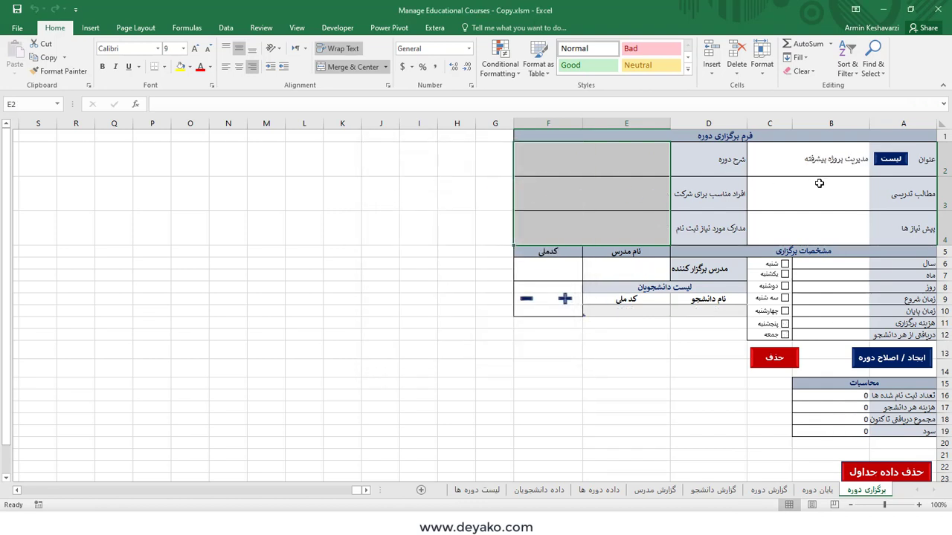
{"action": "left_click", "coordinate": [900, 161]}
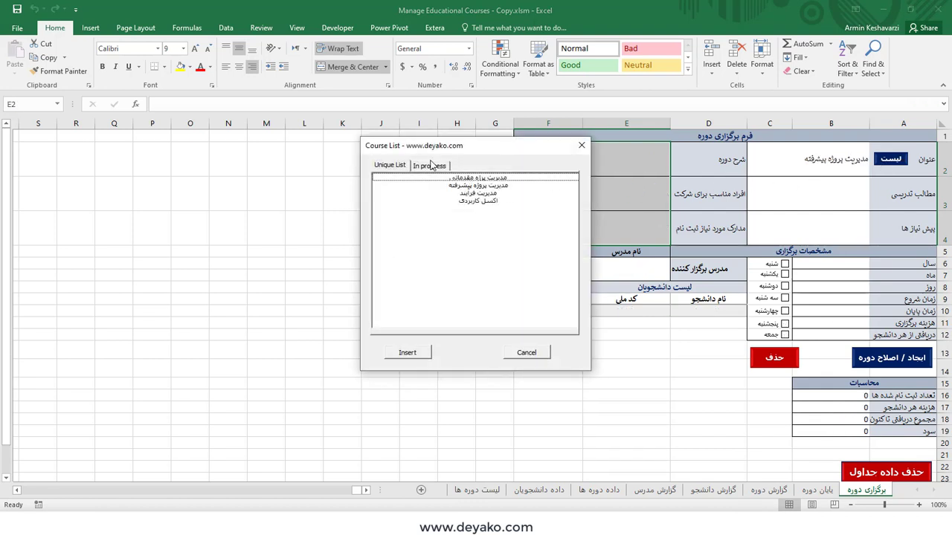
{"action": "double_click", "coordinate": [480, 178]}
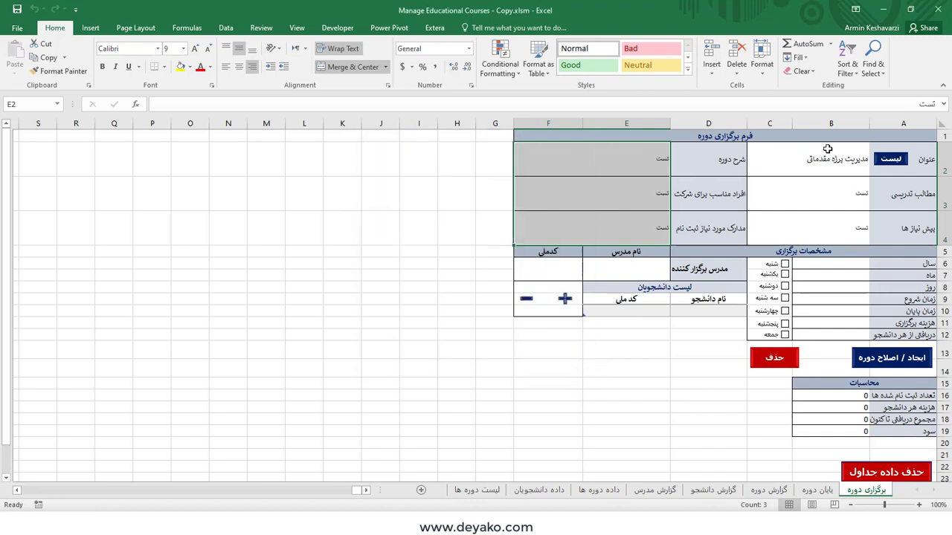
{"action": "left_click", "coordinate": [891, 159]}
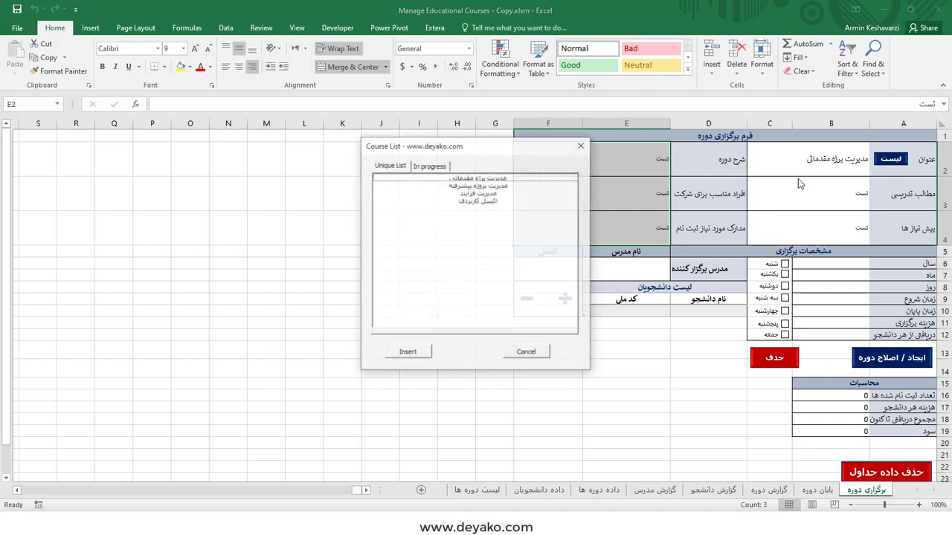
{"action": "left_click", "coordinate": [430, 166]}
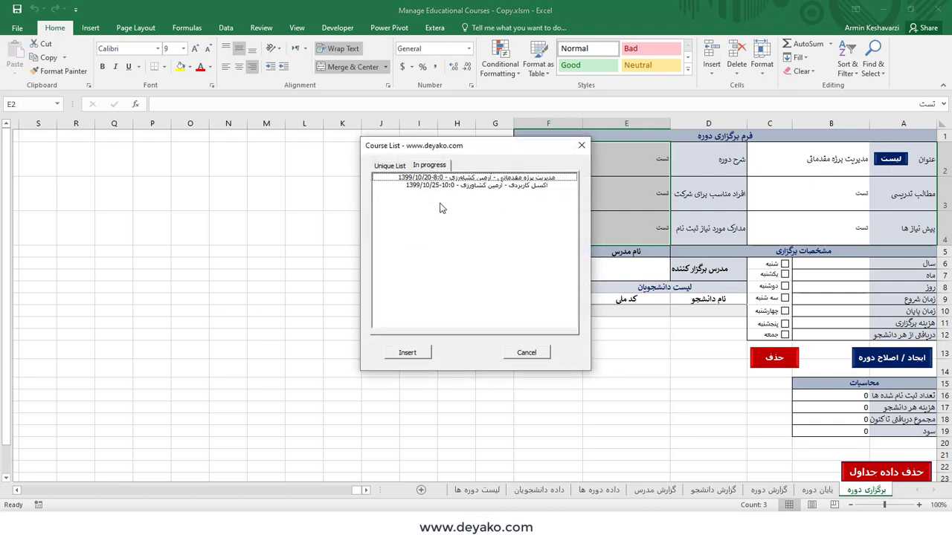
{"action": "left_click", "coordinate": [490, 180]}
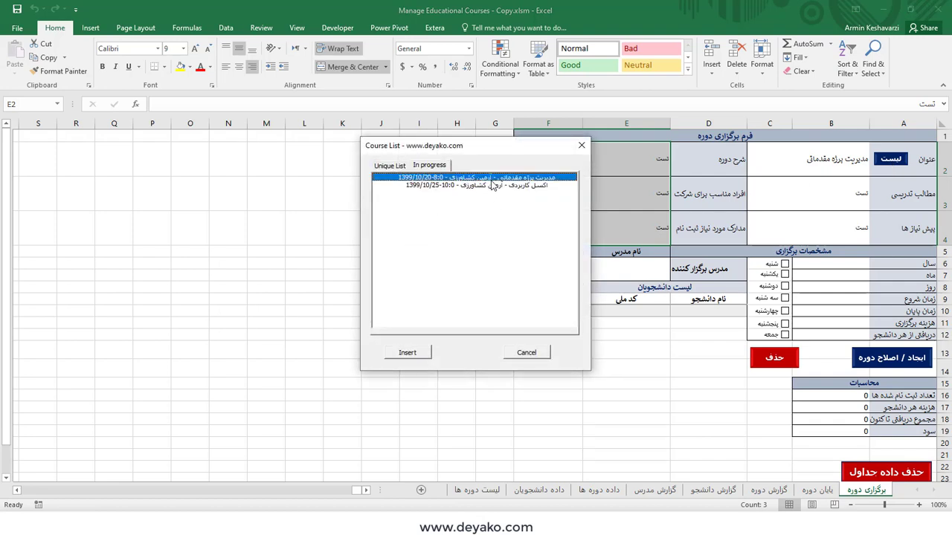
{"action": "double_click", "coordinate": [490, 180]}
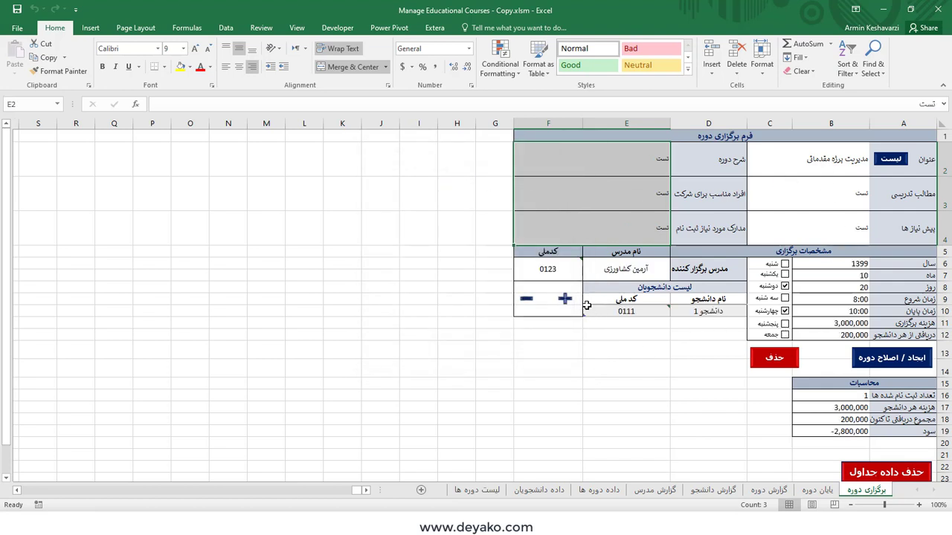
Add student دانشجو 2 with their ID to the course
{"action": "left_click", "coordinate": [564, 300]}
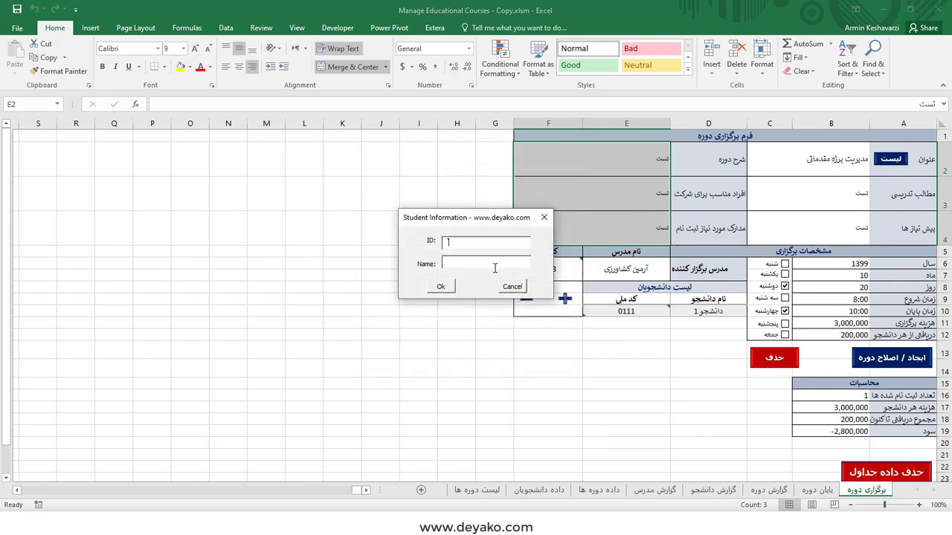
{"action": "type", "text": "دا03333"}
{"action": "type", "text": "و 2"}
{"action": "left_click", "coordinate": [441, 287]}
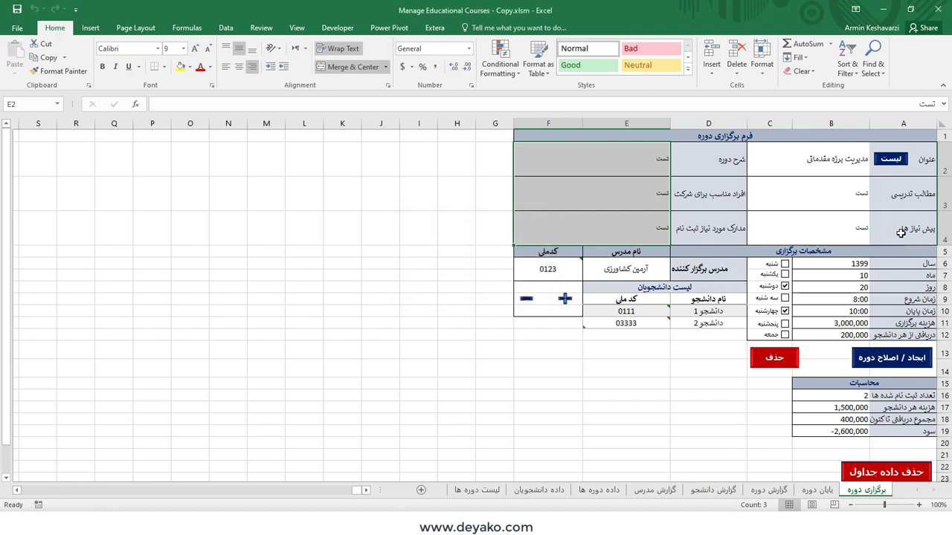
Change the training content in B3 to تست 2 and review the schedule and instructor code
{"action": "double_click", "coordinate": [797, 194]}
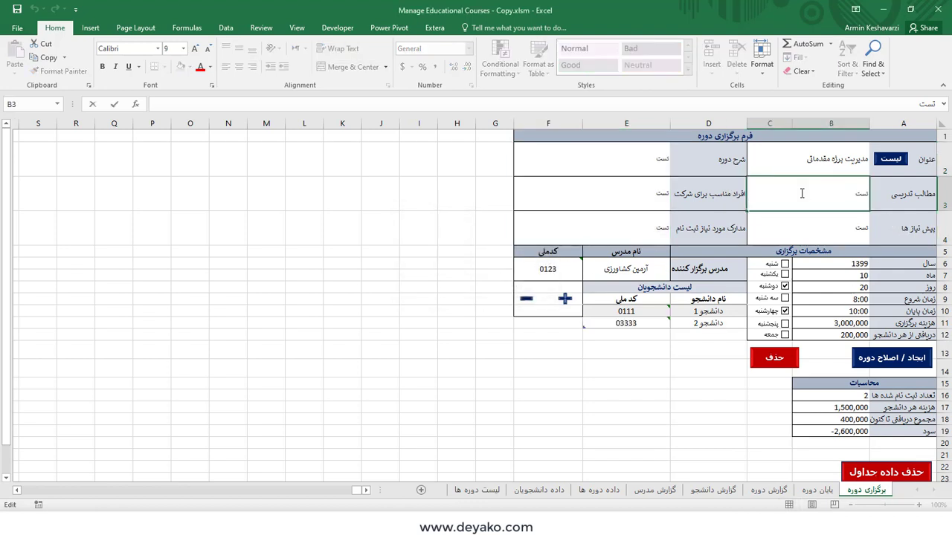
{"action": "type", "text": "2"}
{"action": "left_click", "coordinate": [865, 240]}
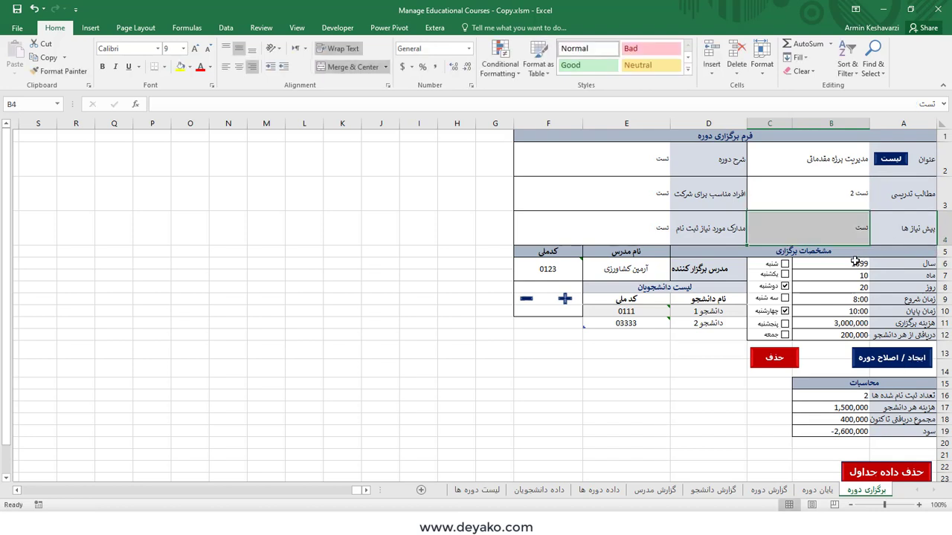
{"action": "left_click", "coordinate": [860, 263]}
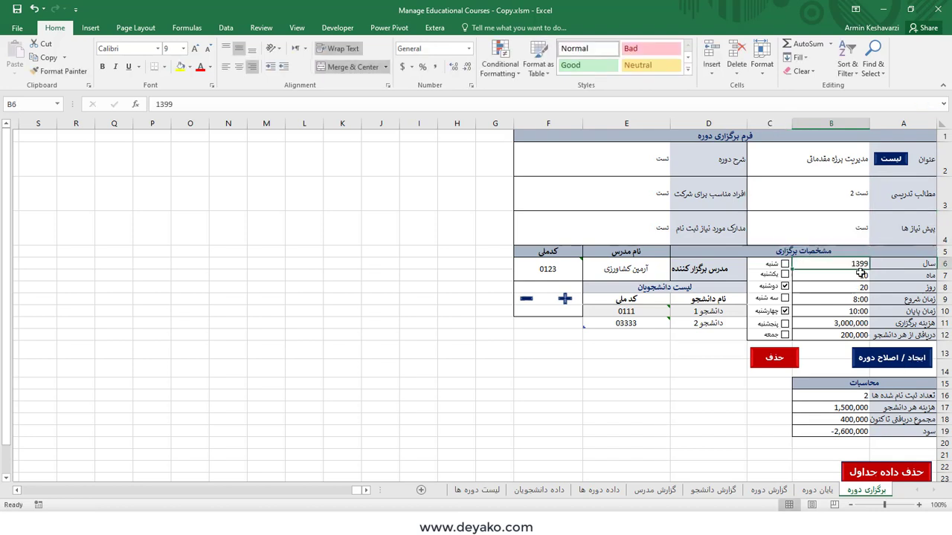
{"action": "left_click", "coordinate": [860, 275]}
{"action": "left_click", "coordinate": [860, 287]}
{"action": "left_click", "coordinate": [860, 299]}
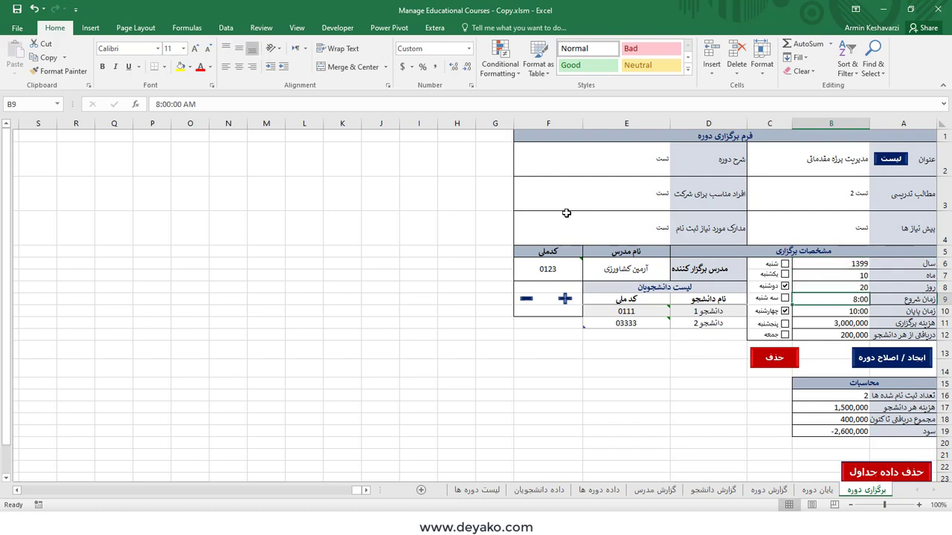
{"action": "left_click", "coordinate": [540, 275]}
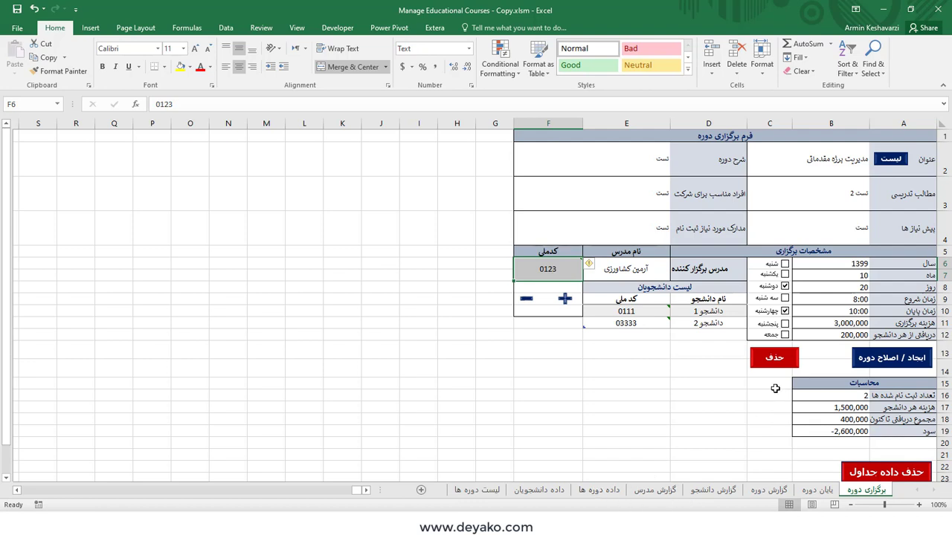
Save the course changes and check the updated تست 2 row in the course list
{"action": "left_click", "coordinate": [896, 365]}
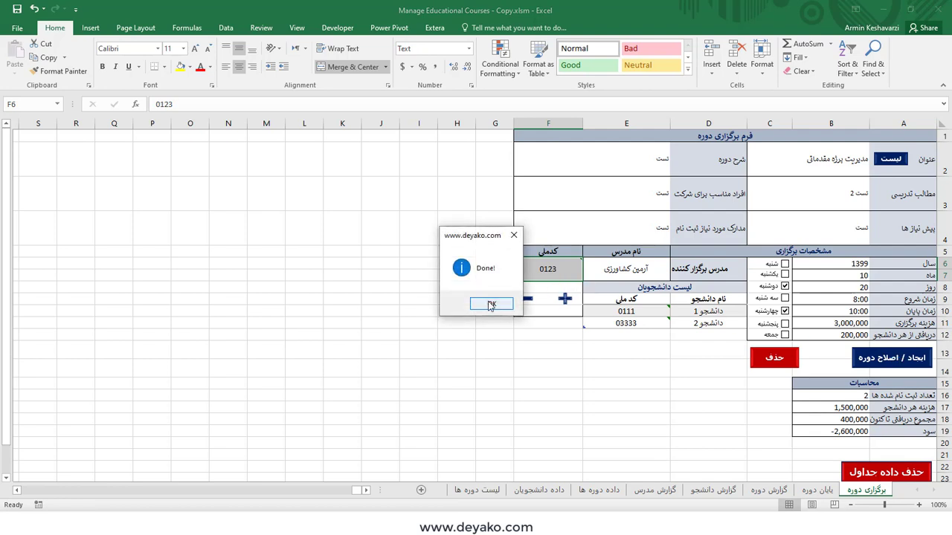
{"action": "left_click", "coordinate": [490, 304]}
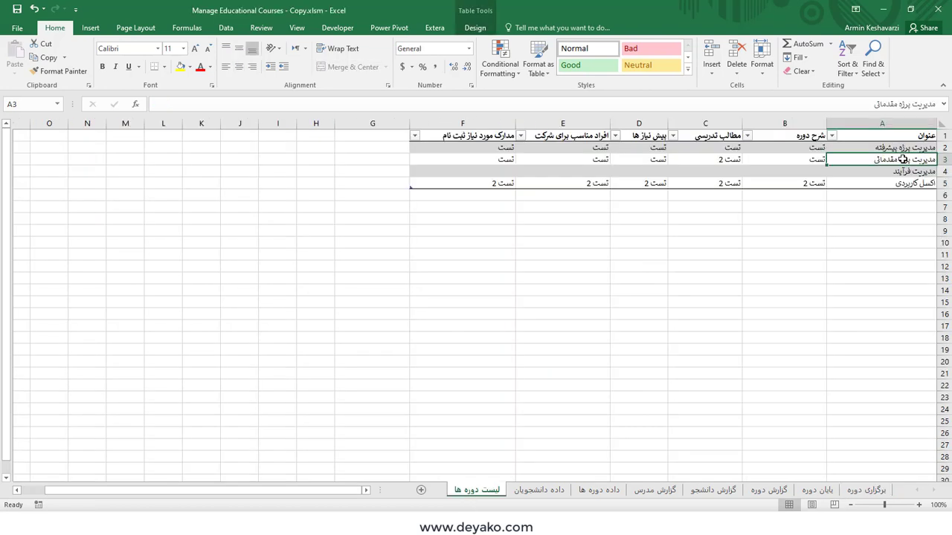
{"action": "left_click", "coordinate": [718, 162]}
{"action": "left_click", "coordinate": [616, 159]}
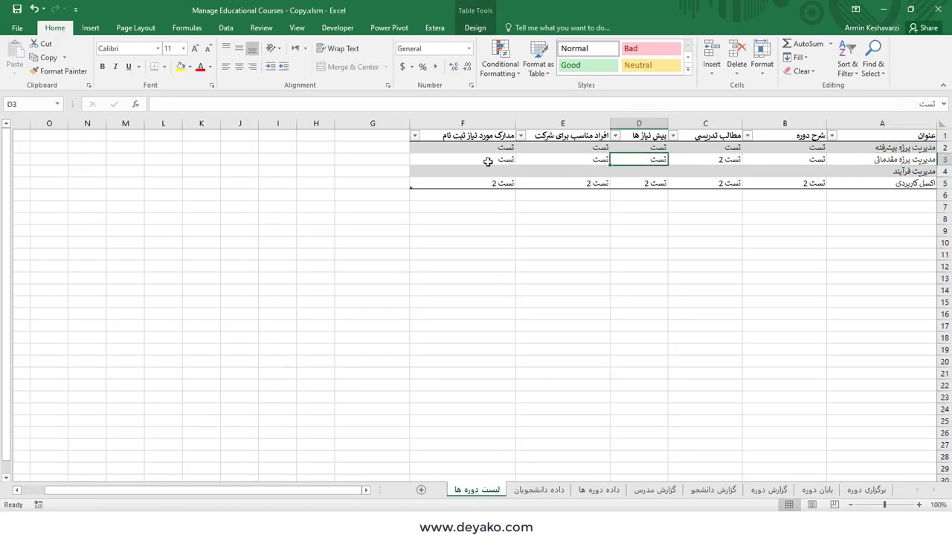
{"action": "left_click", "coordinate": [486, 159]}
{"action": "left_click", "coordinate": [703, 161]}
{"action": "left_click", "coordinate": [850, 491]}
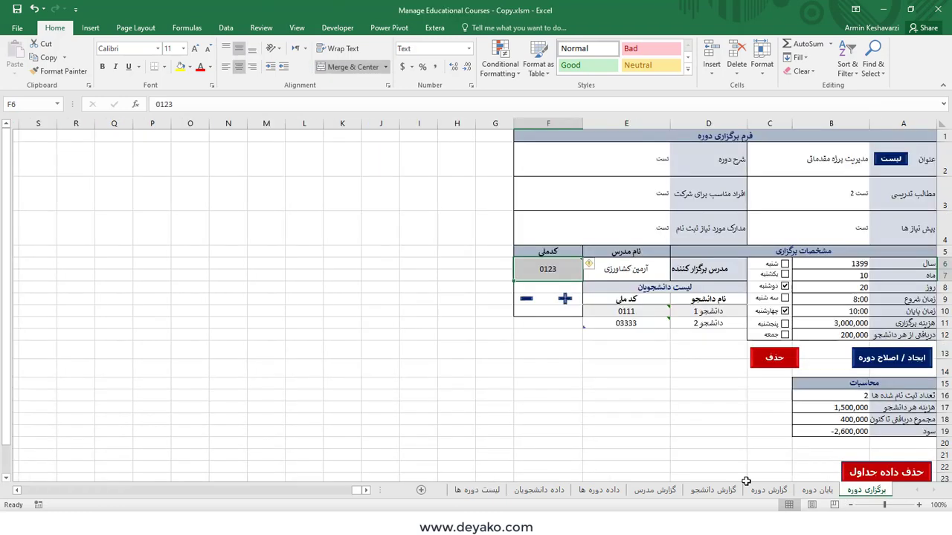
Verify the new enrolment in the student data sheet, then go to پایان دوره
{"action": "left_click", "coordinate": [538, 490]}
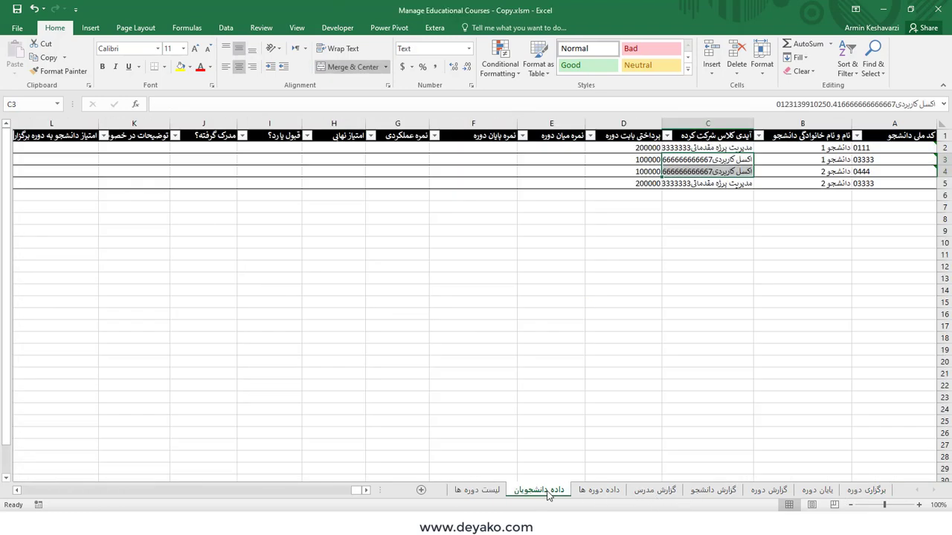
{"action": "left_click", "coordinate": [786, 184]}
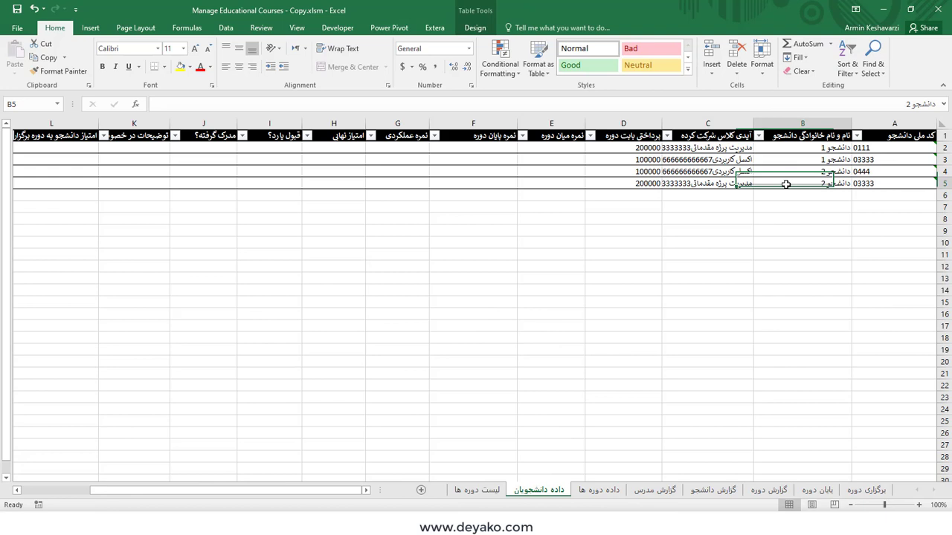
{"action": "left_click", "coordinate": [723, 198]}
{"action": "left_click", "coordinate": [724, 183]}
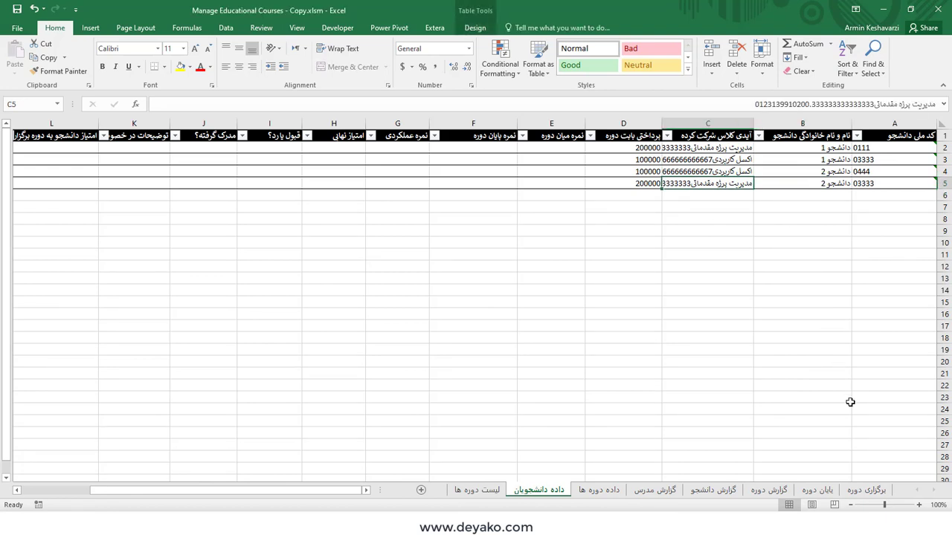
{"action": "left_click", "coordinate": [855, 490]}
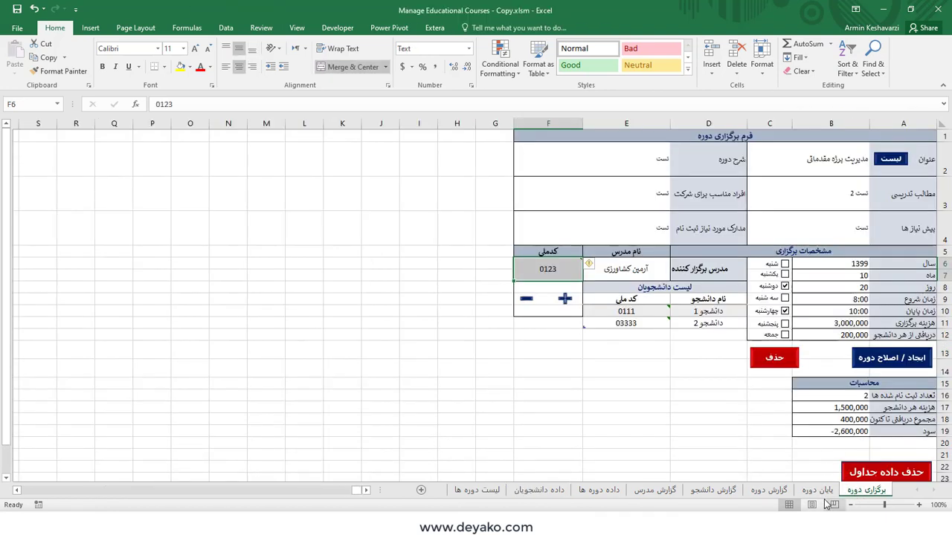
{"action": "left_click", "coordinate": [825, 492]}
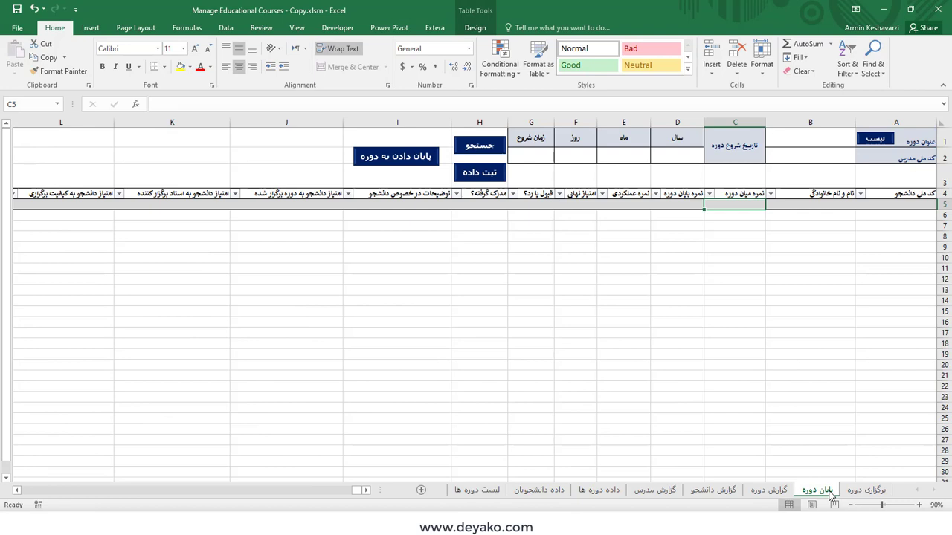
Load اکسل کاربردی from the course list and check its 1399/10/25 start, 10:00 time and instructor code
{"action": "left_click", "coordinate": [885, 139]}
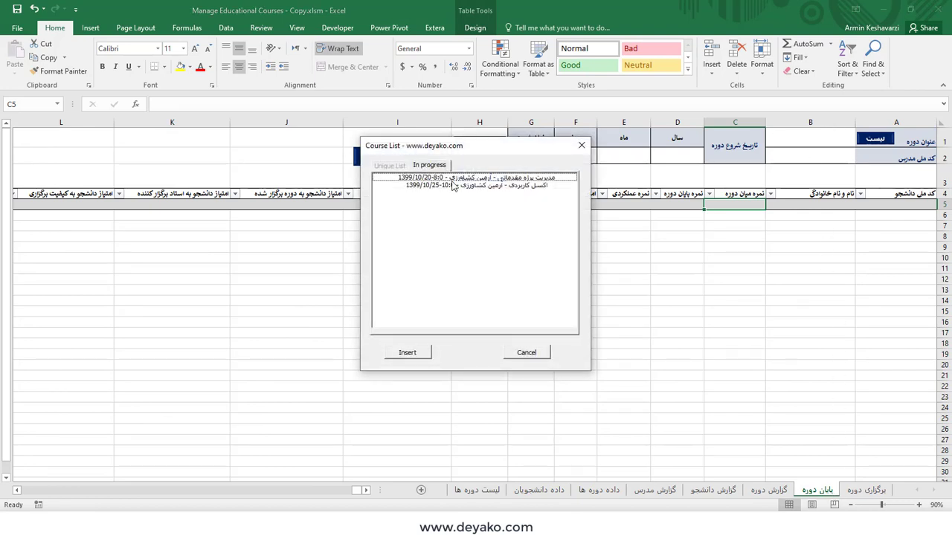
{"action": "double_click", "coordinate": [524, 186]}
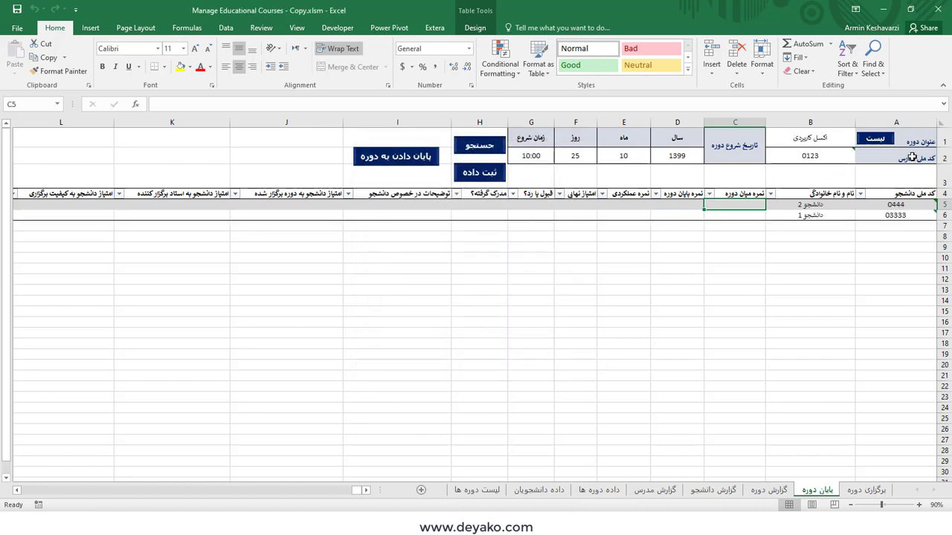
{"action": "left_click", "coordinate": [808, 158]}
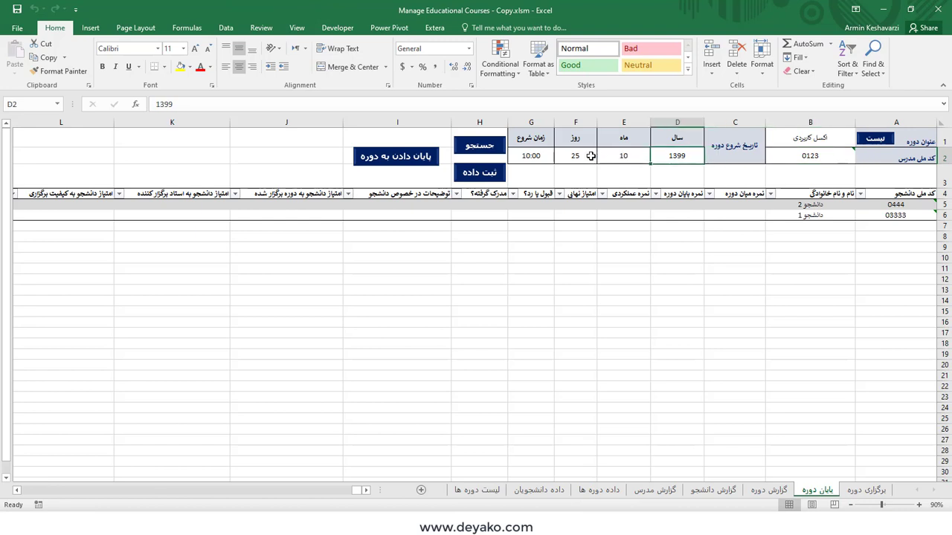
{"action": "left_click", "coordinate": [528, 155]}
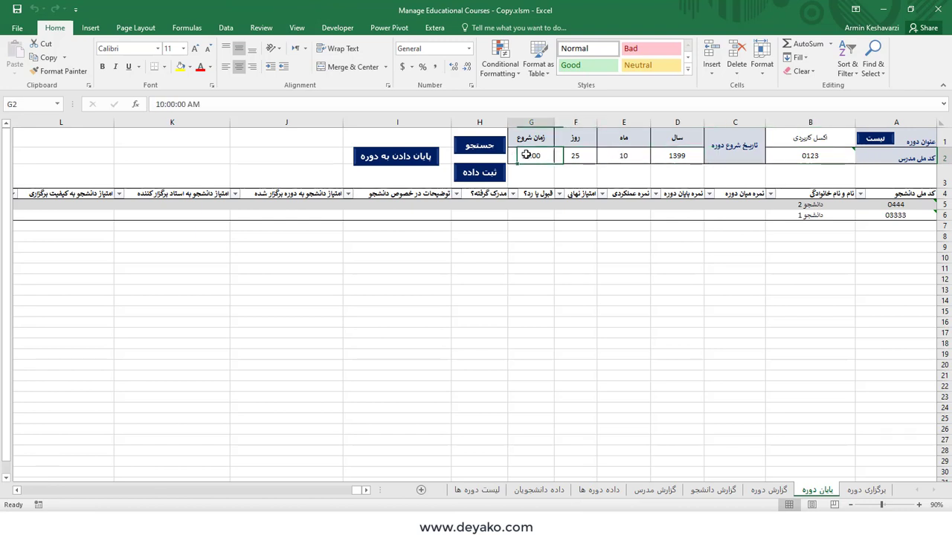
{"action": "left_click", "coordinate": [806, 154]}
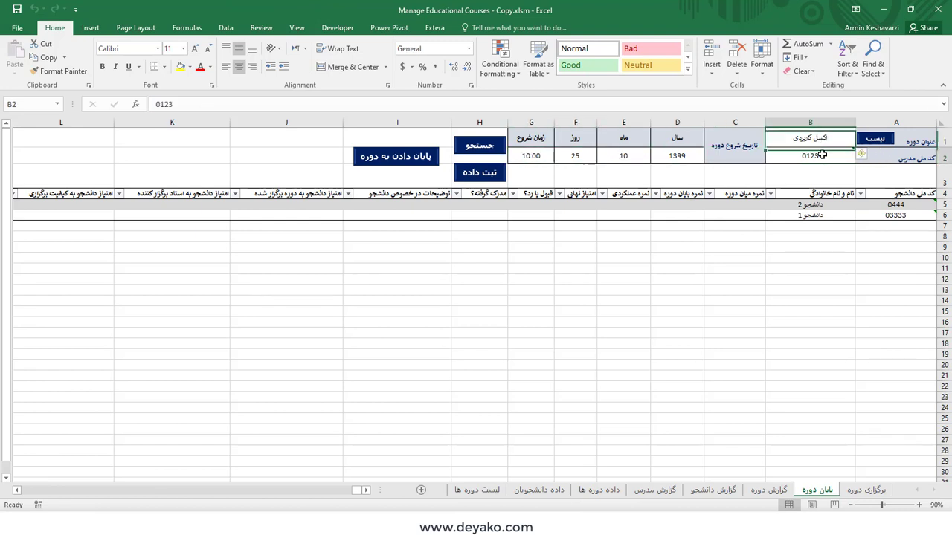
{"action": "left_click", "coordinate": [678, 155]}
{"action": "left_click", "coordinate": [623, 155]}
{"action": "left_click", "coordinate": [558, 155]}
{"action": "left_click", "coordinate": [539, 155]}
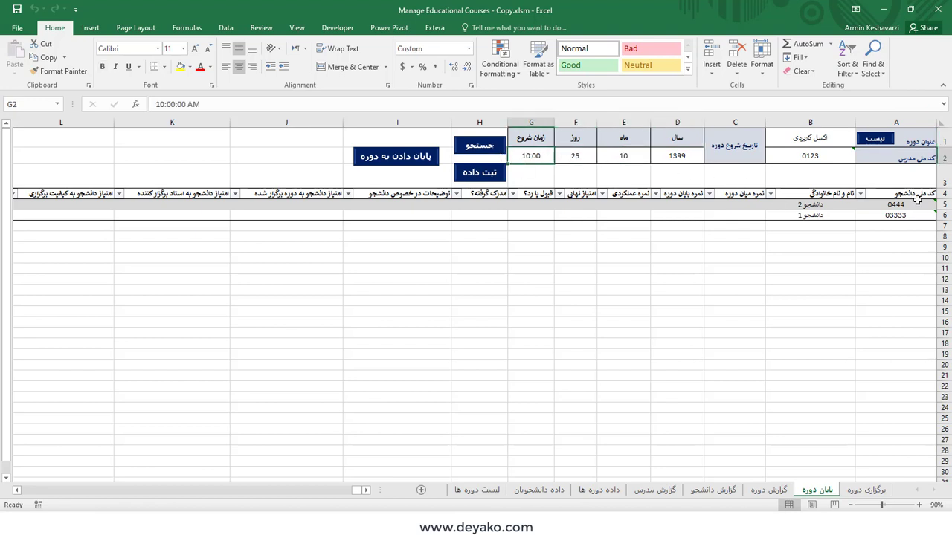
{"action": "left_click", "coordinate": [760, 207]}
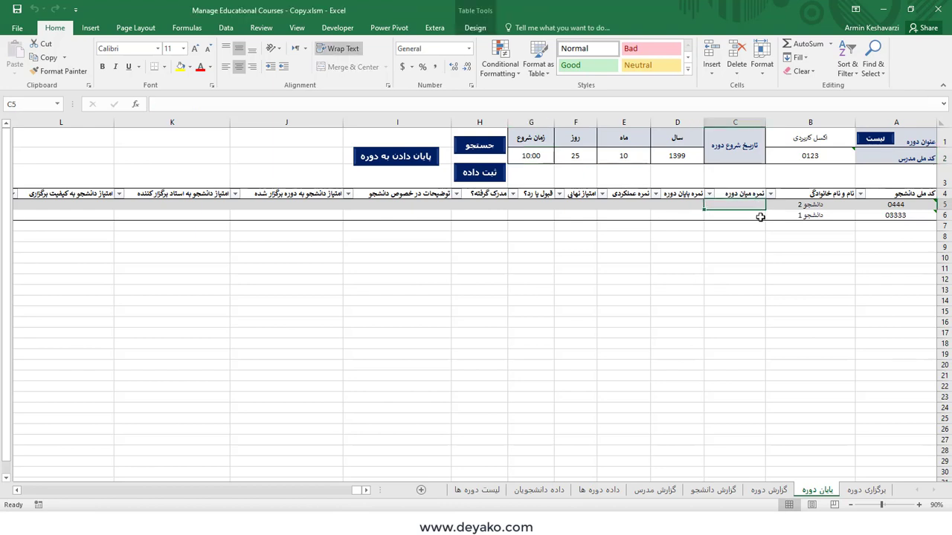
Look over row 5's score, comment and rating columns on the پایان دوره sheet
{"action": "left_click", "coordinate": [684, 206]}
{"action": "left_click", "coordinate": [618, 205]}
{"action": "left_click", "coordinate": [582, 205]}
{"action": "left_click", "coordinate": [531, 205]}
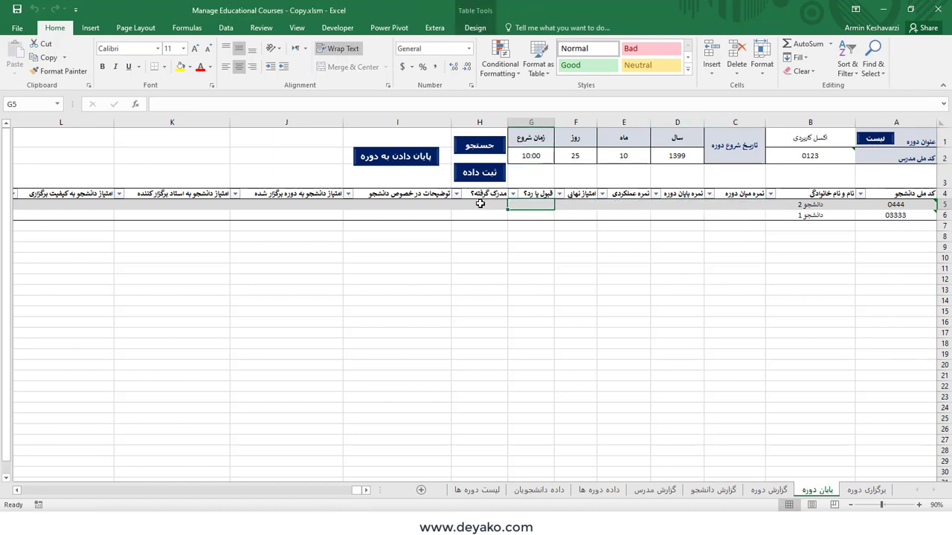
{"action": "left_click", "coordinate": [476, 205]}
{"action": "left_click", "coordinate": [422, 204]}
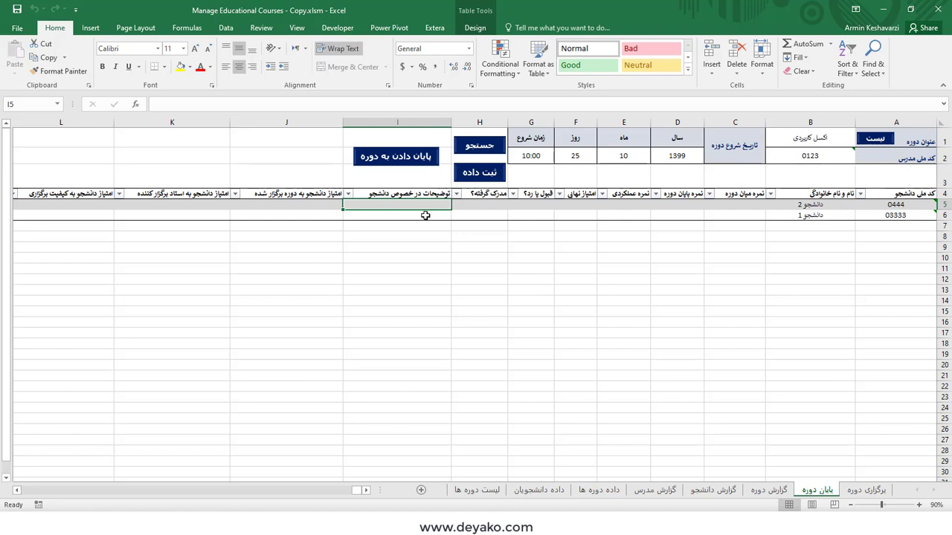
{"action": "left_click", "coordinate": [281, 204]}
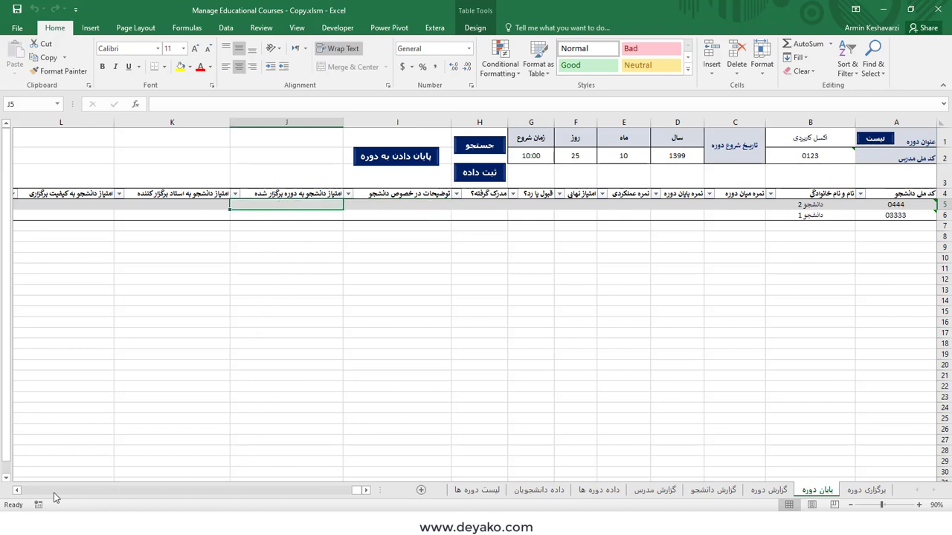
{"action": "left_click", "coordinate": [17, 491]}
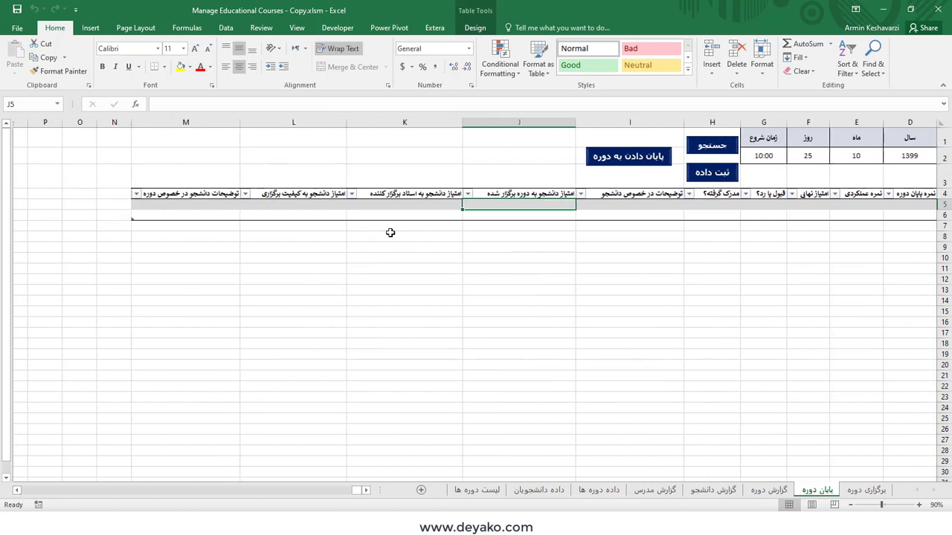
{"action": "left_click", "coordinate": [423, 205]}
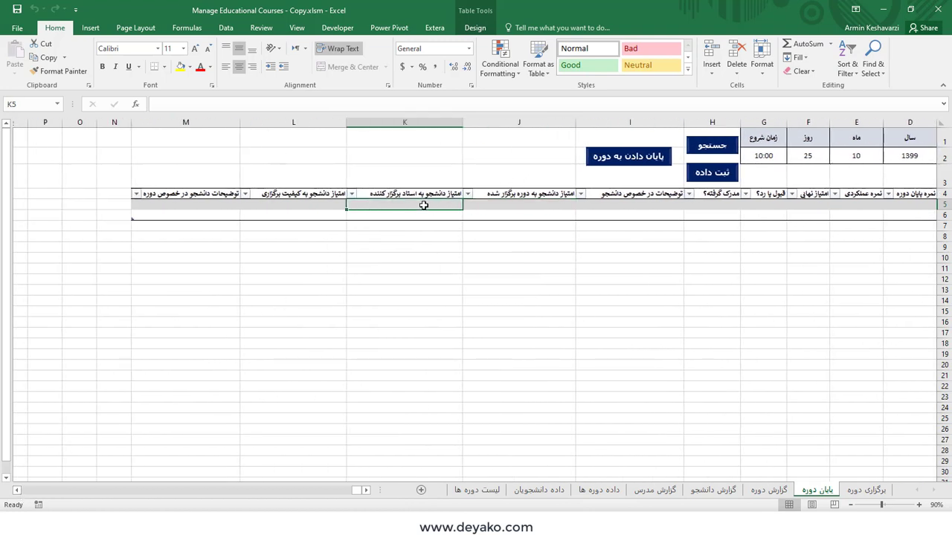
{"action": "left_click", "coordinate": [319, 208]}
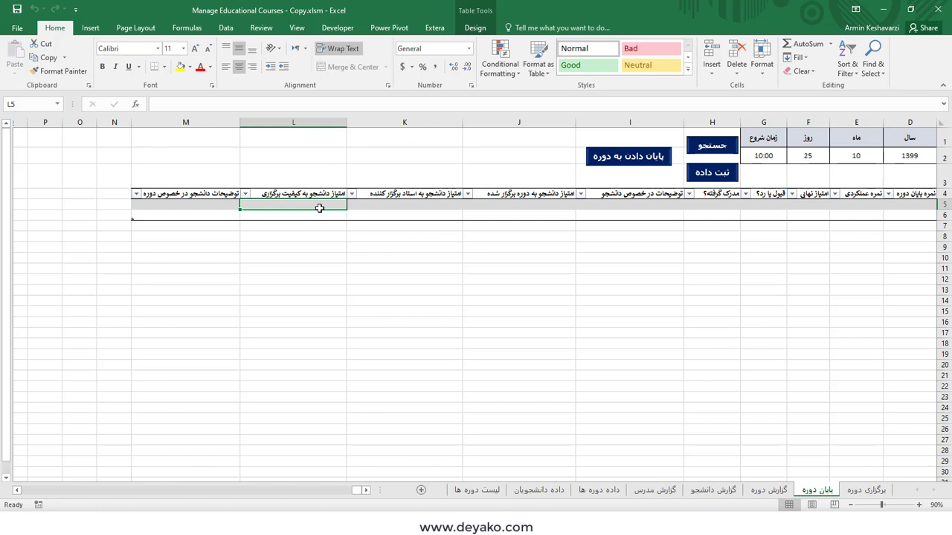
{"action": "left_click", "coordinate": [494, 204]}
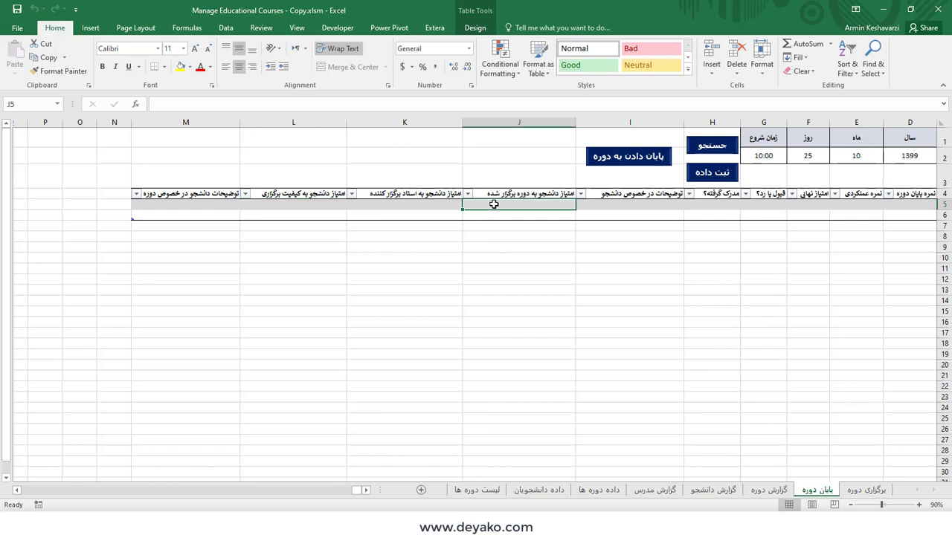
{"action": "left_click", "coordinate": [215, 207]}
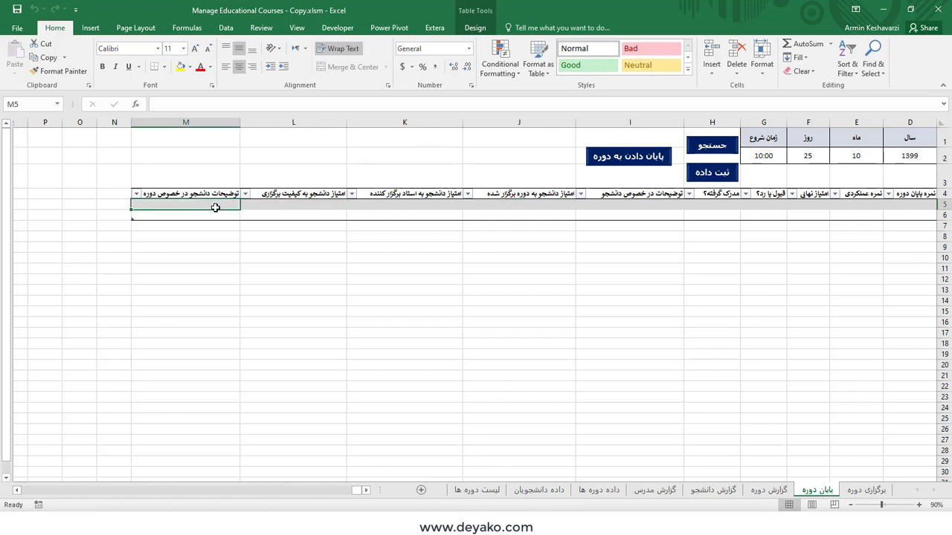
{"action": "left_click", "coordinate": [365, 490]}
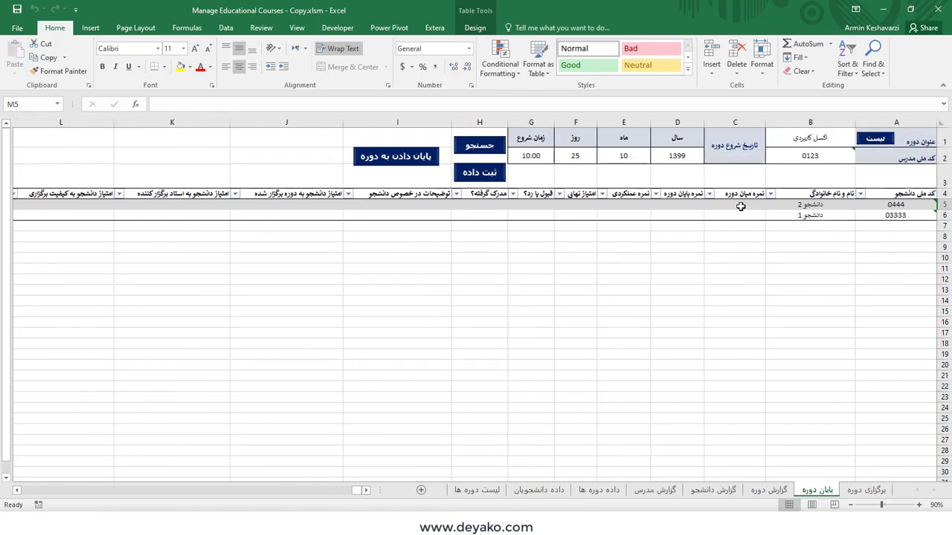
Give the students scores of 20 and 22, filled across through column F
{"action": "left_click", "coordinate": [740, 206]}
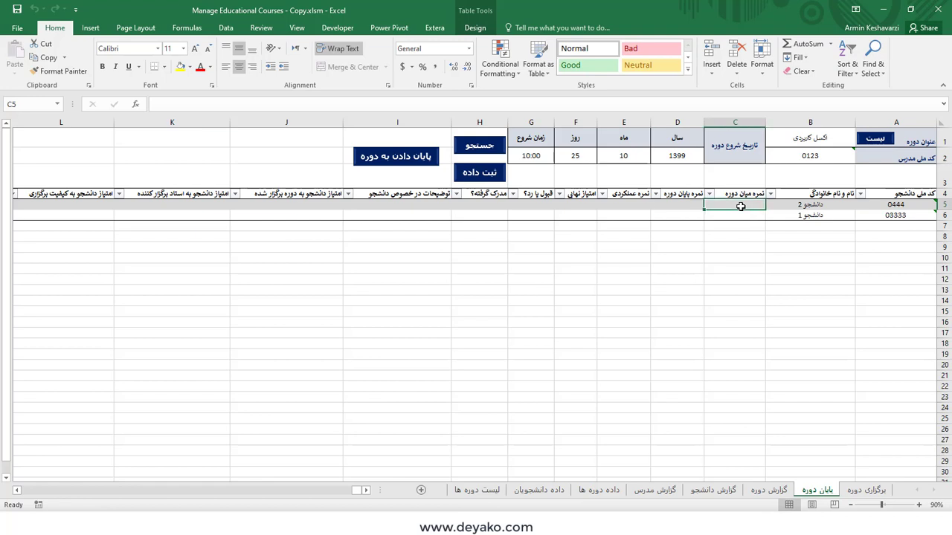
{"action": "type", "text": "20"}
{"action": "key", "text": "Return"}
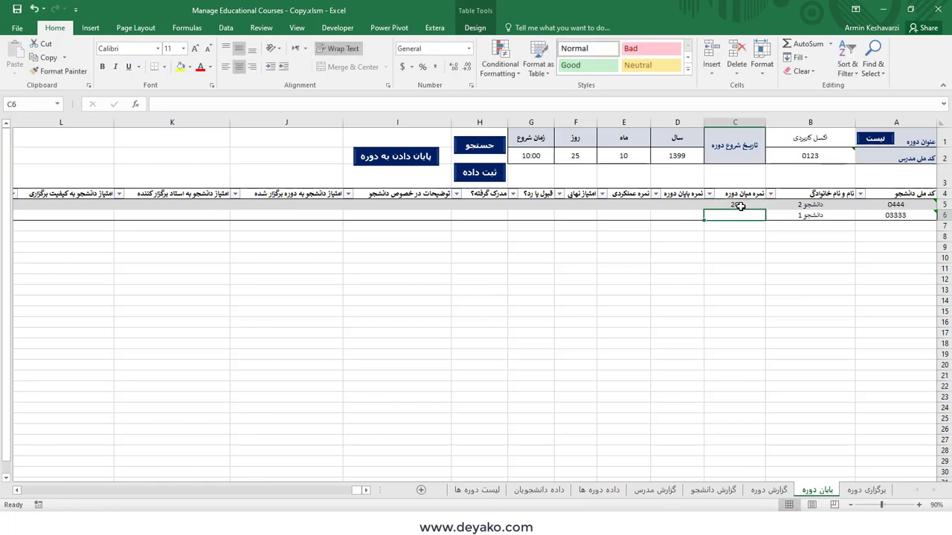
{"action": "type", "text": "20"}
{"action": "key", "text": "Return"}
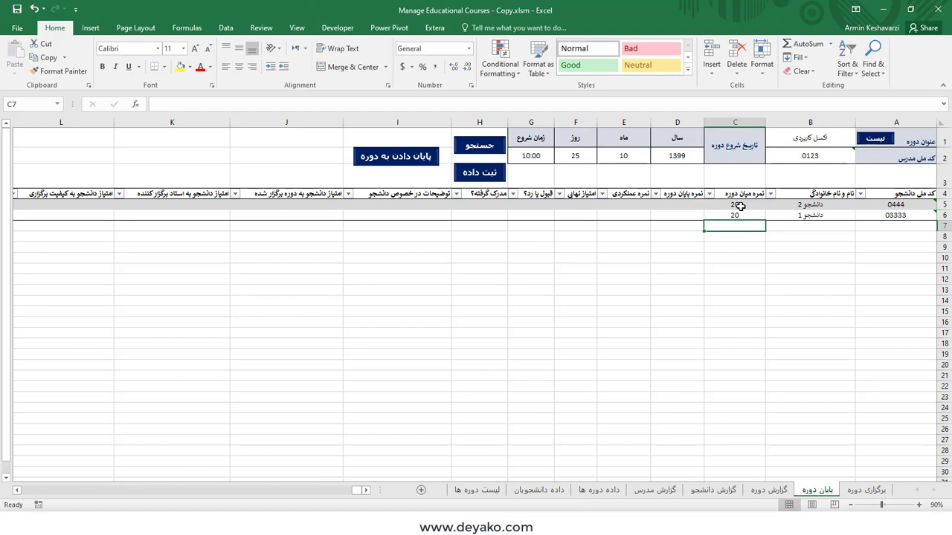
{"action": "left_click", "coordinate": [740, 207]}
{"action": "key", "text": "Down"}
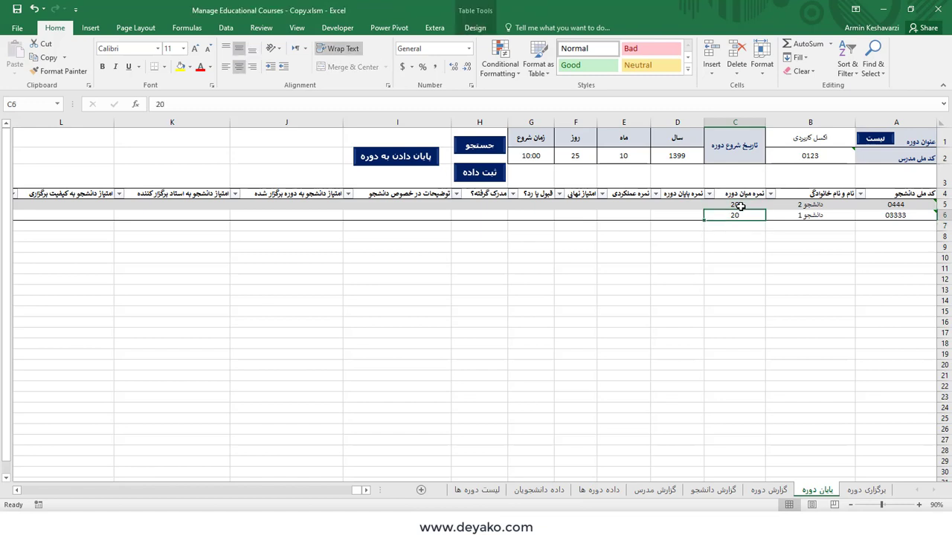
{"action": "type", "text": "22"}
{"action": "mouse_move", "coordinate": [741, 206]}
{"action": "left_mouse_down"}
{"action": "mouse_move", "coordinate": [735, 216]}
{"action": "mouse_move", "coordinate": [401, 219]}
{"action": "left_mouse_up"}
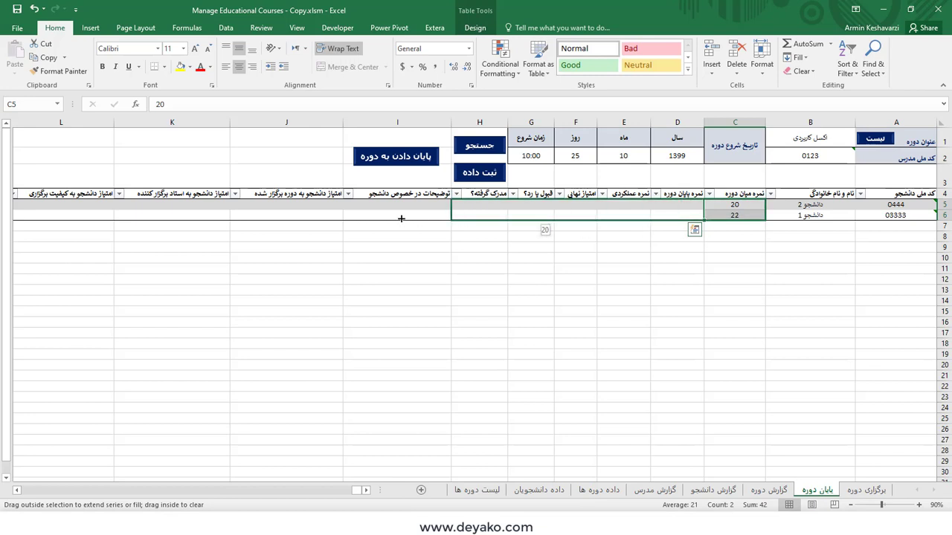
{"action": "left_click_drag", "start_coordinate": [511, 210], "coordinate": [533, 202]}
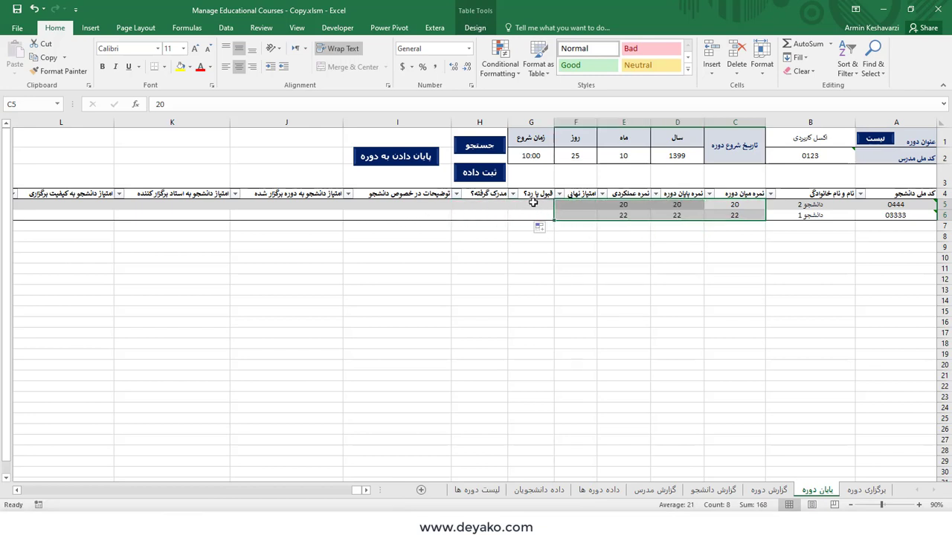
Set acceptance to پذیرش/رد and certificate status to گرفته/نگرفته for the two students
{"action": "type", "text": "پ"}
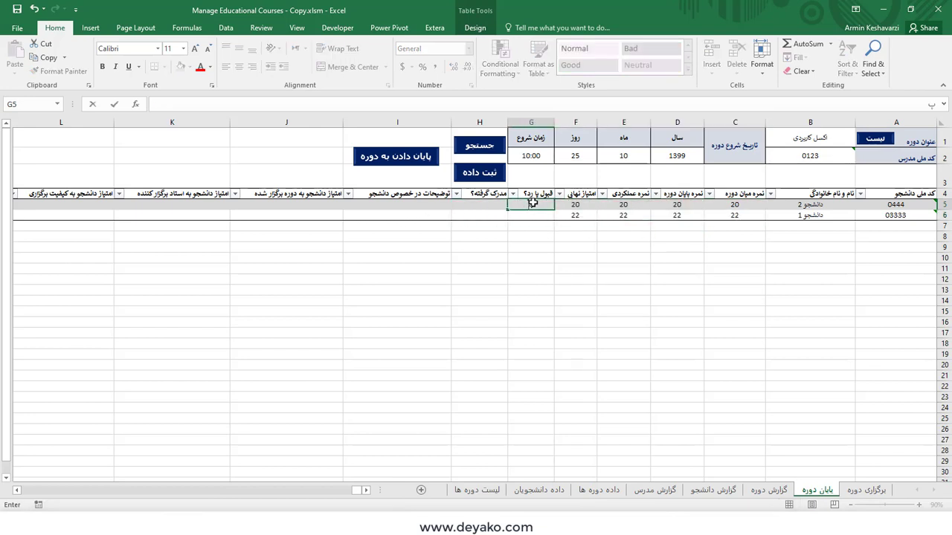
{"action": "type", "text": "ذیرش"}
{"action": "key", "text": "Return"}
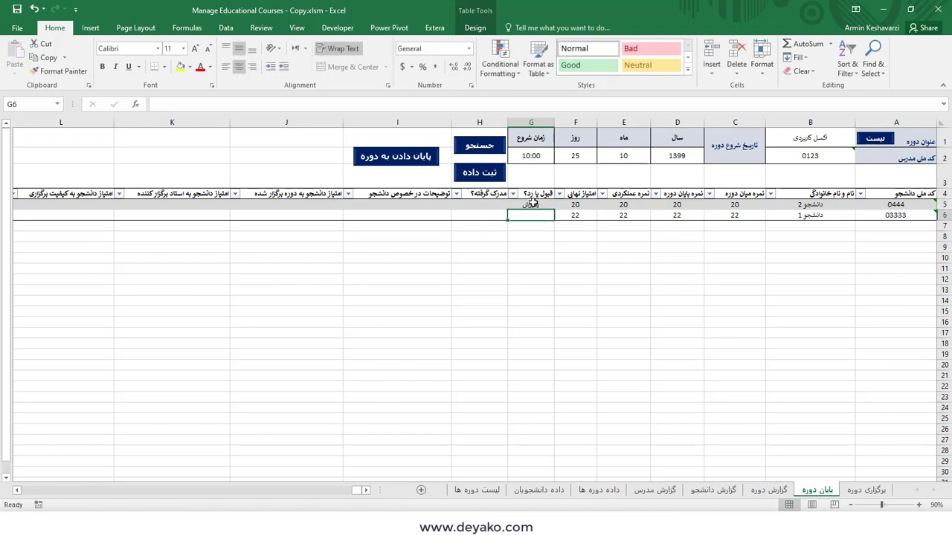
{"action": "type", "text": "رد"}
{"action": "left_click", "coordinate": [483, 203]}
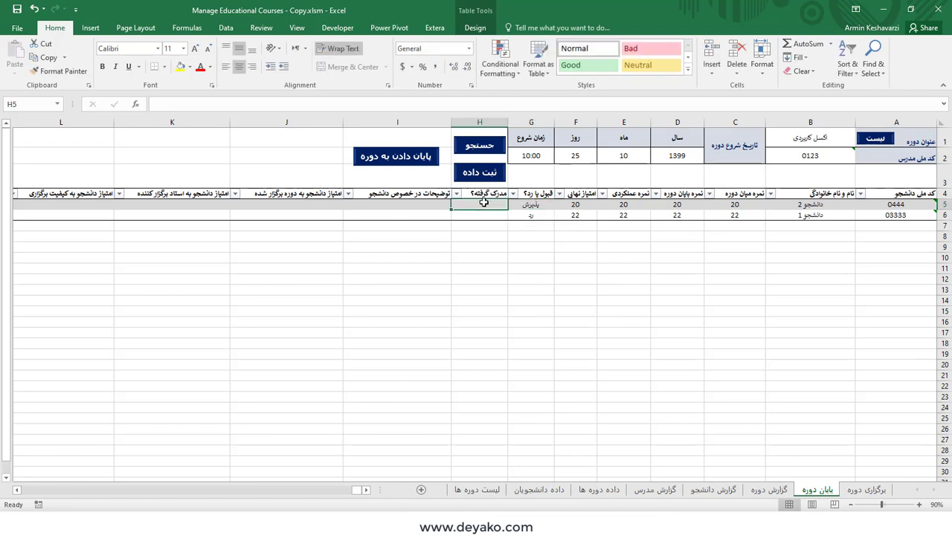
{"action": "type", "text": "گرفته"}
{"action": "key", "text": "Return"}
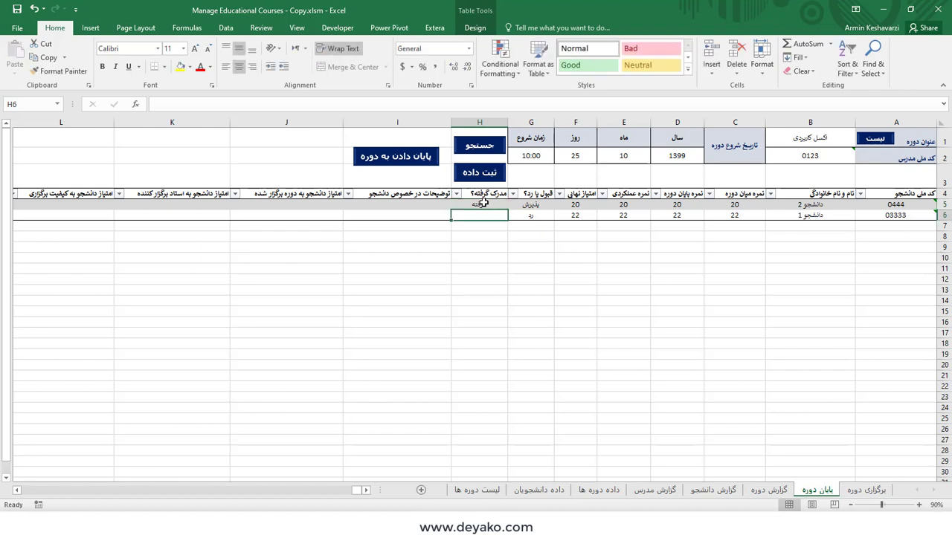
{"action": "type", "text": "نگرفته"}
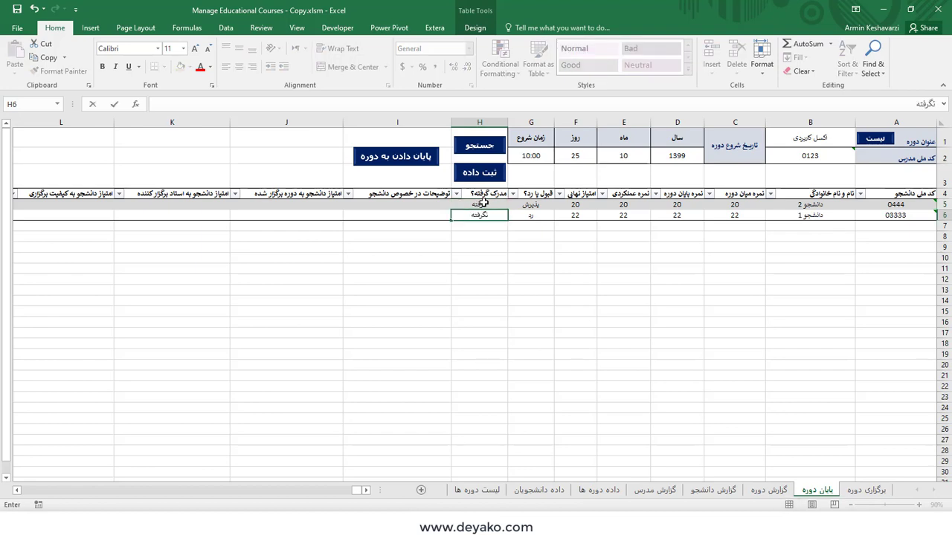
Fill every comment and rating cell in I5:M6 with تست
{"action": "left_click", "coordinate": [426, 205]}
{"action": "type", "text": "تست"}
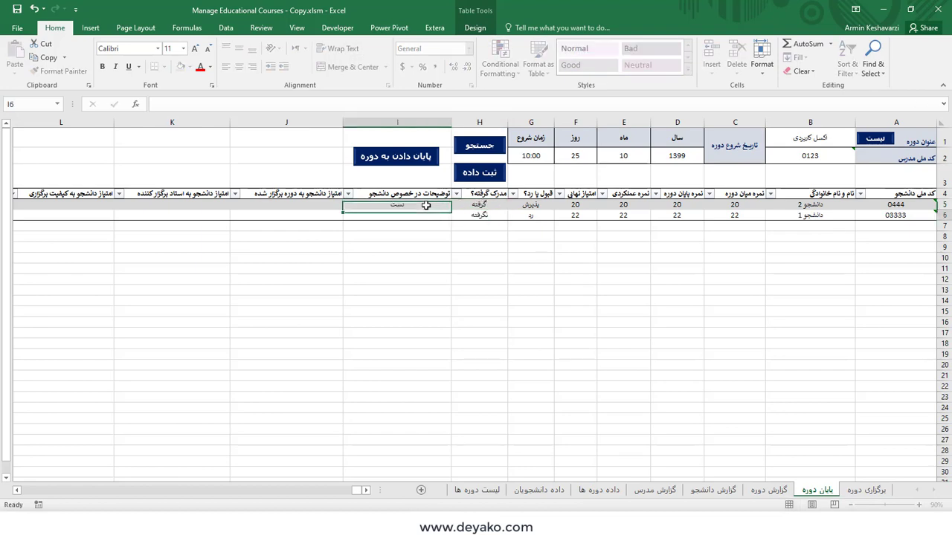
{"action": "key", "text": "Return"}
{"action": "left_click", "coordinate": [426, 205]}
{"action": "key", "text": "ctrl+c"}
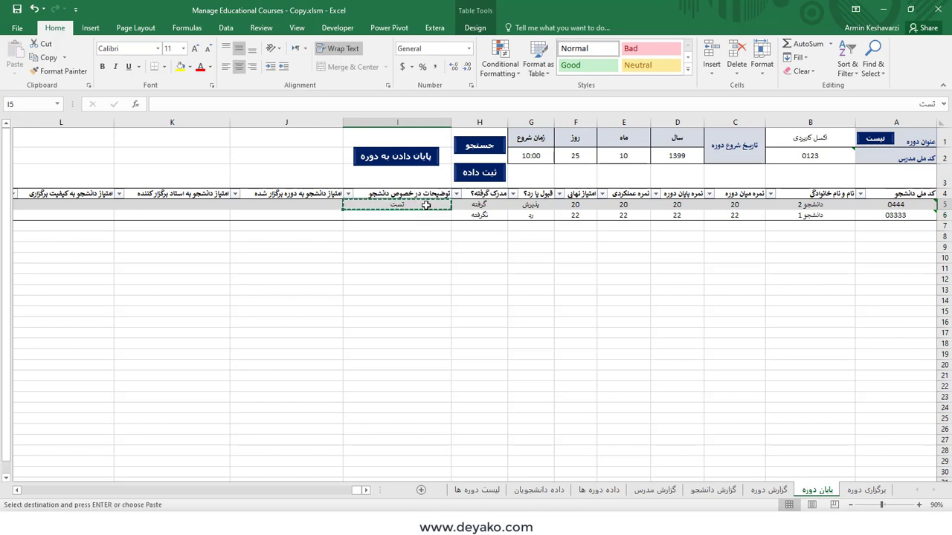
{"action": "mouse_move", "coordinate": [426, 205]}
{"action": "left_mouse_down"}
{"action": "mouse_move", "coordinate": [135, 209]}
{"action": "mouse_move", "coordinate": [112, 220]}
{"action": "mouse_move", "coordinate": [568, 204]}
{"action": "left_mouse_up"}
{"action": "left_click", "coordinate": [110, 216]}
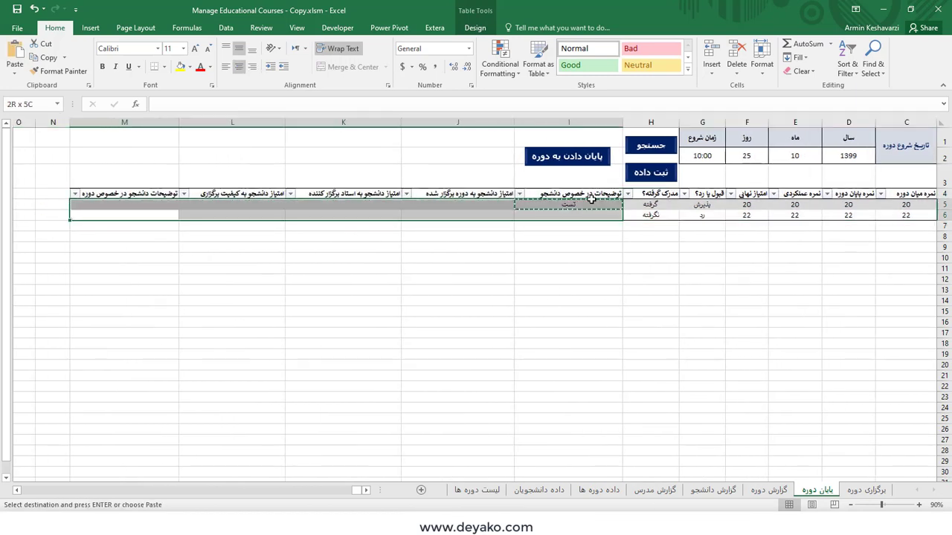
{"action": "key", "text": "ctrl+v"}
{"action": "left_click", "coordinate": [713, 207]}
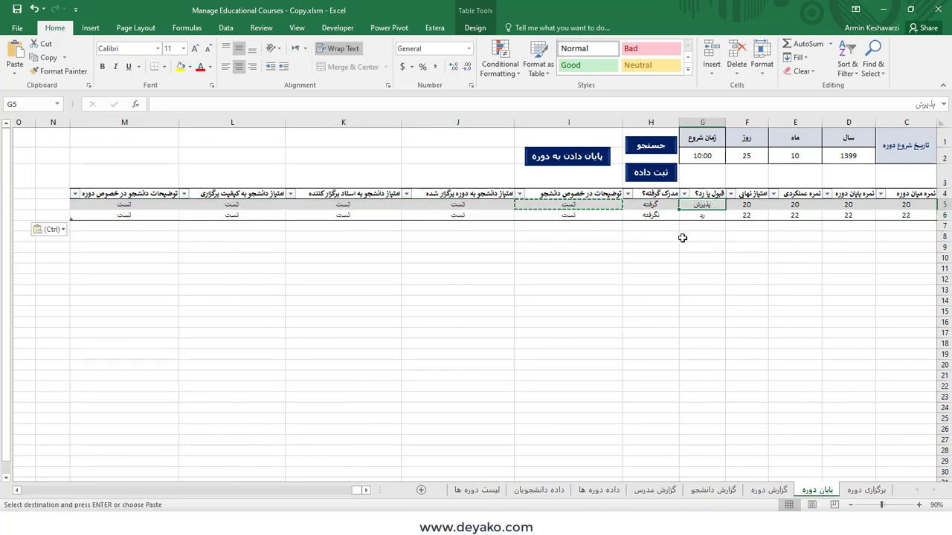
{"action": "left_click_drag", "start_coordinate": [370, 490], "coordinate": [366, 494]}
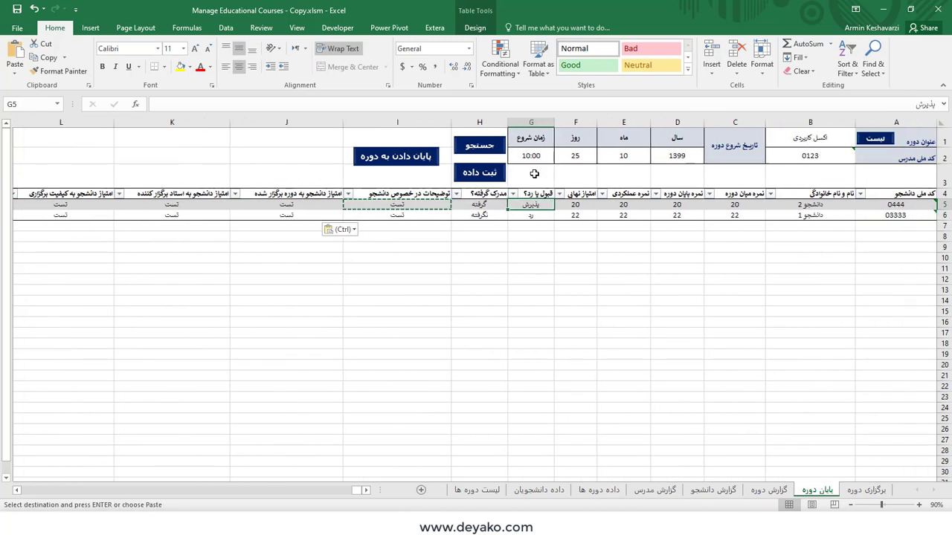
Run the ثبت داده macro and verify both students' grades and ratings on داده دانشجویان
{"action": "left_click", "coordinate": [491, 170]}
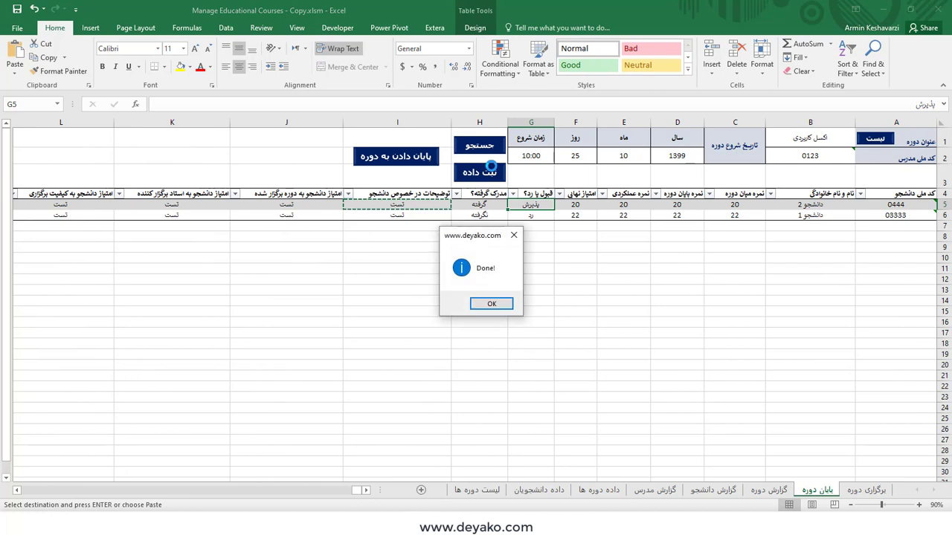
{"action": "left_click", "coordinate": [491, 304]}
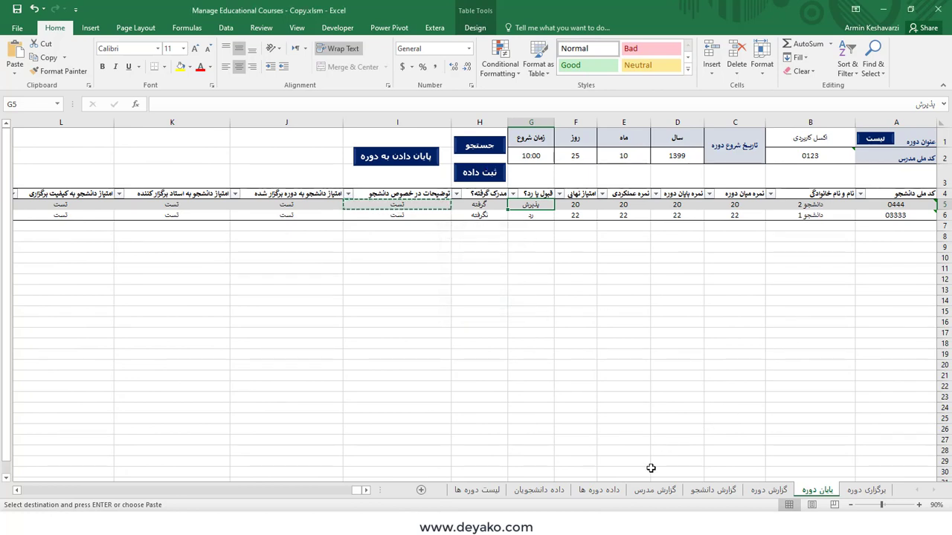
{"action": "left_click", "coordinate": [554, 494]}
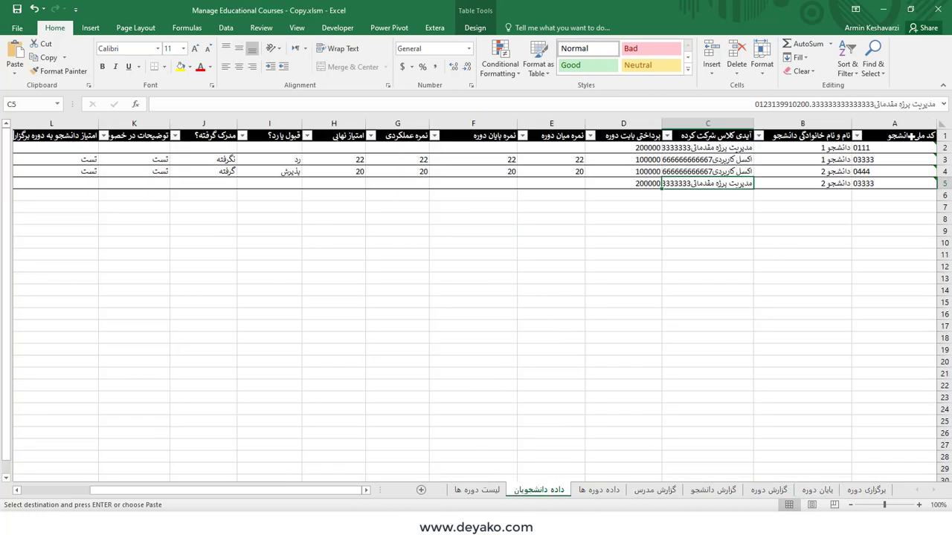
{"action": "left_click_drag", "start_coordinate": [915, 148], "coordinate": [814, 182]}
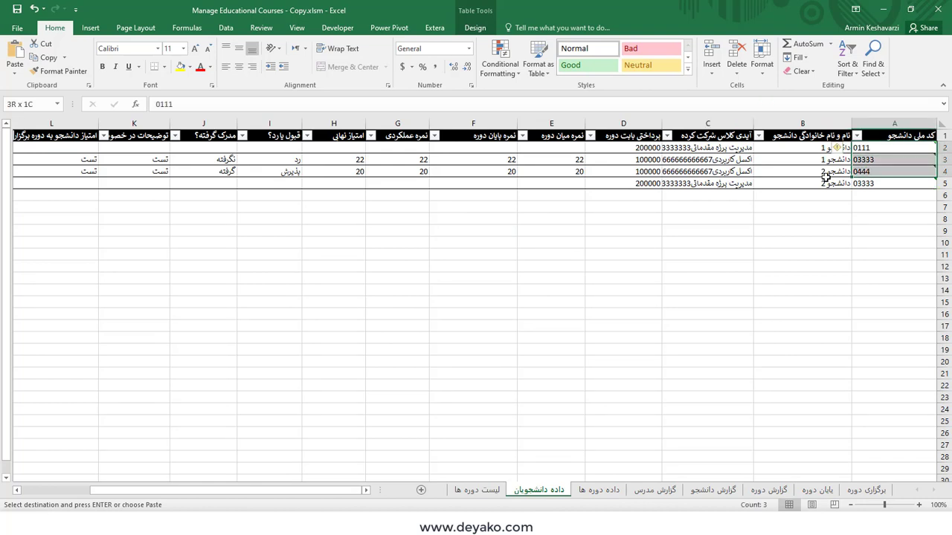
{"action": "left_click_drag", "start_coordinate": [556, 157], "coordinate": [922, 208]}
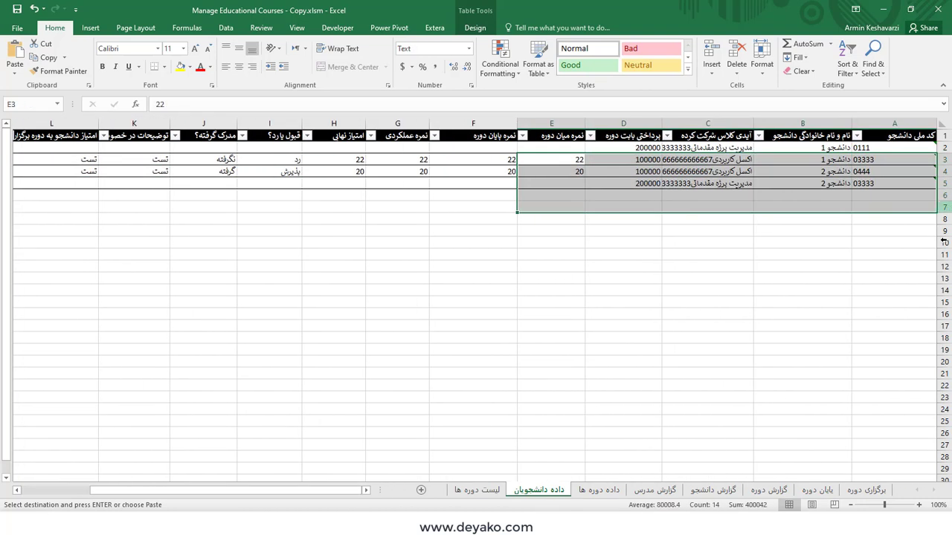
{"action": "left_click", "coordinate": [812, 490]}
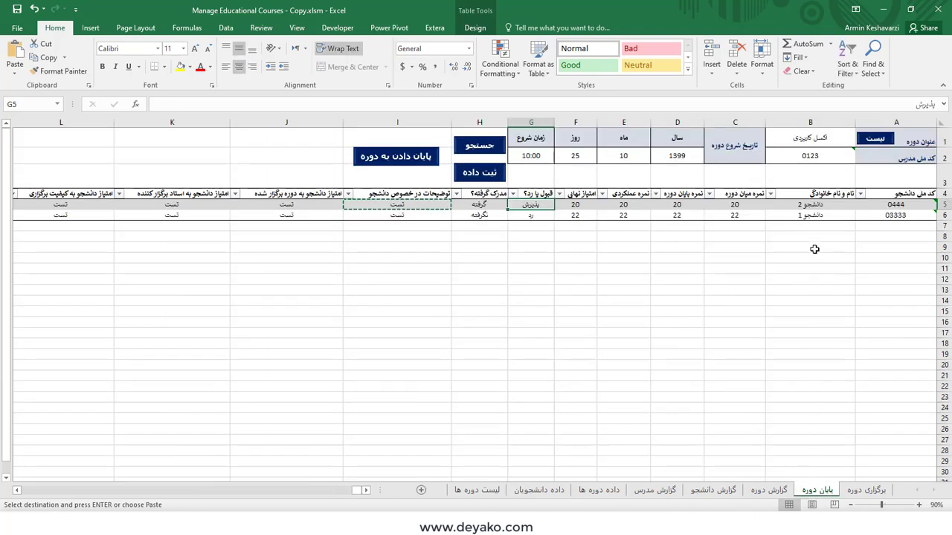
End the اکسل کاربردی course with پایان دادن به دوره and acknowledge the Closed! message
{"action": "left_click", "coordinate": [877, 144]}
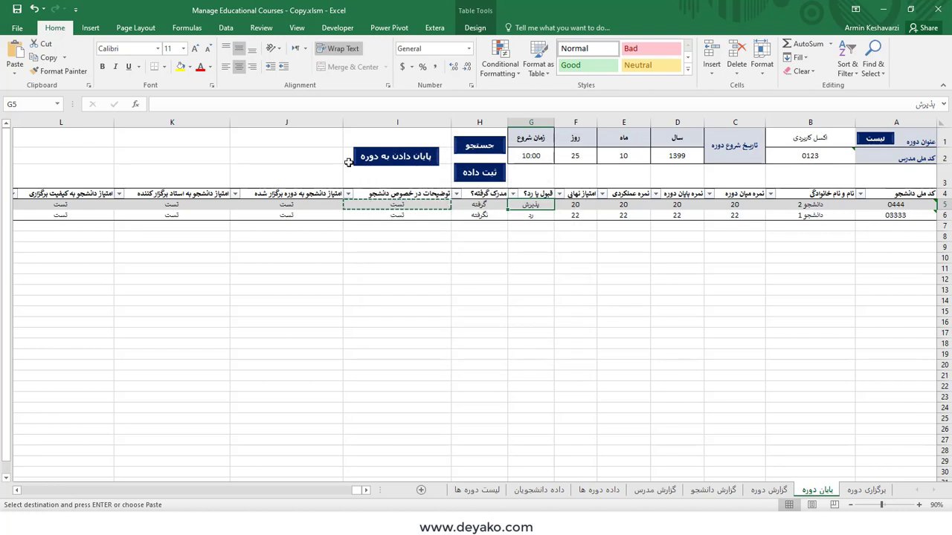
{"action": "left_click", "coordinate": [398, 156]}
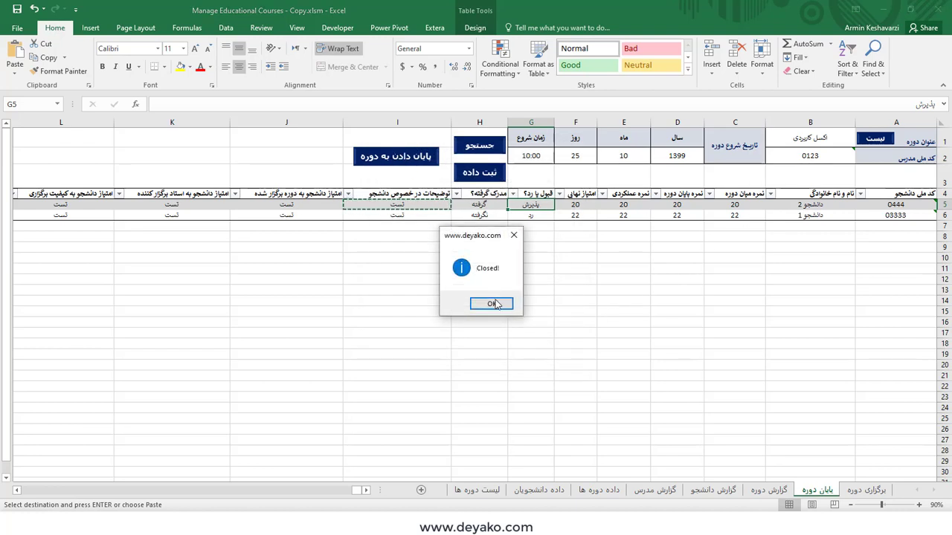
{"action": "left_click", "coordinate": [496, 302]}
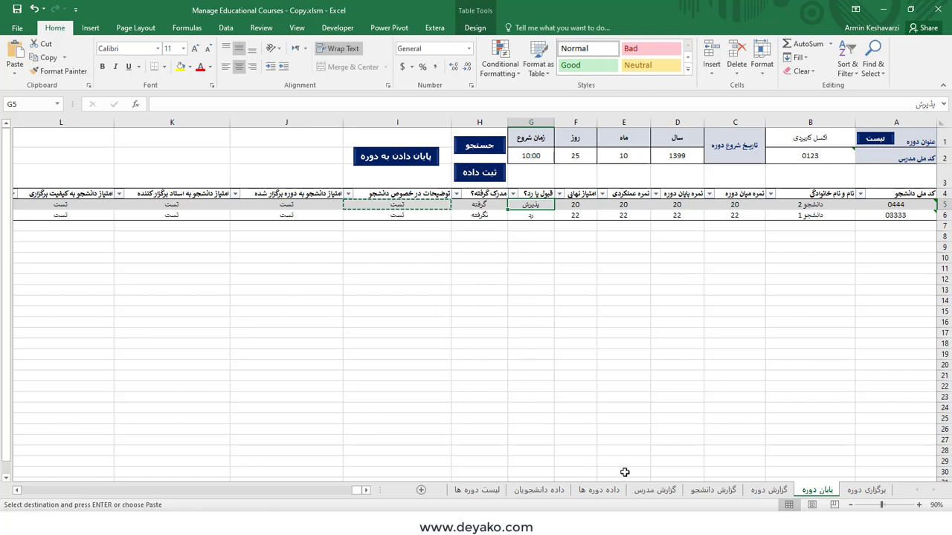
Check the in-progress course list, then rerun the student search for the course
{"action": "left_click", "coordinate": [879, 142]}
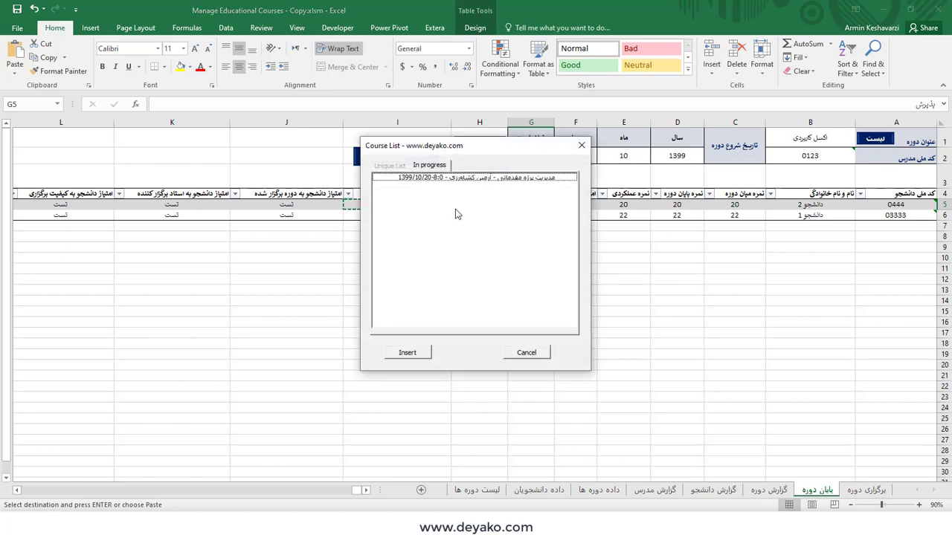
{"action": "left_click", "coordinate": [524, 358]}
{"action": "left_click_drag", "start_coordinate": [810, 140], "coordinate": [805, 156]}
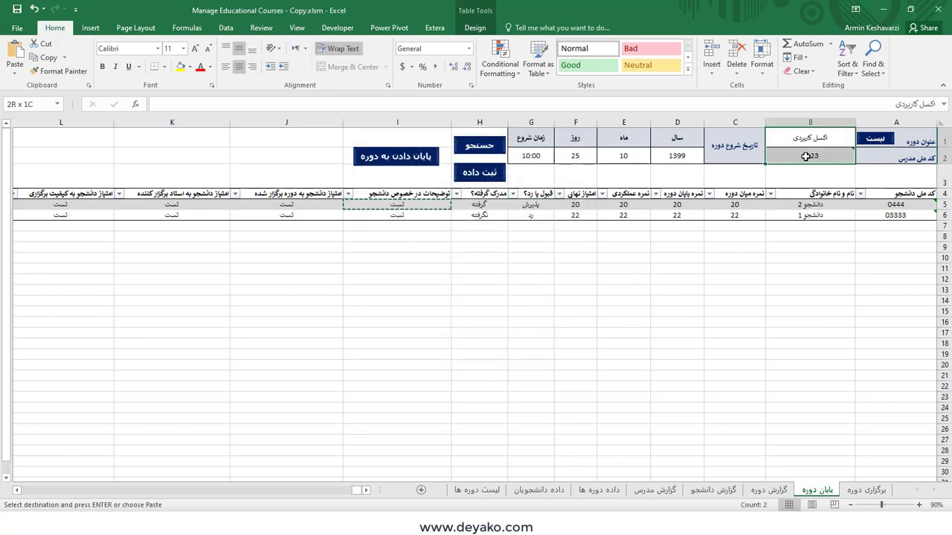
{"action": "left_click", "coordinate": [492, 147]}
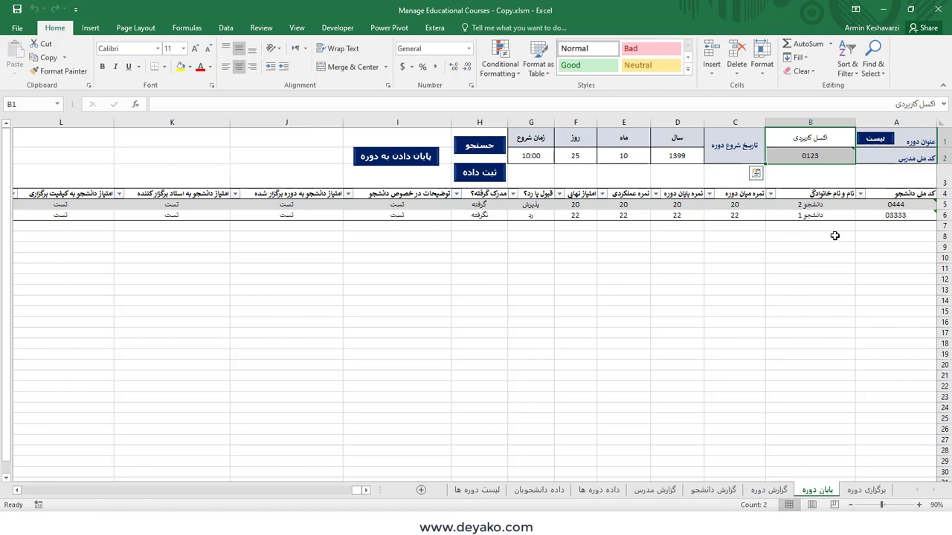
On the داده دوره ها sheet, confirm the course's status in column S reads Closed
{"action": "left_click", "coordinate": [599, 489]}
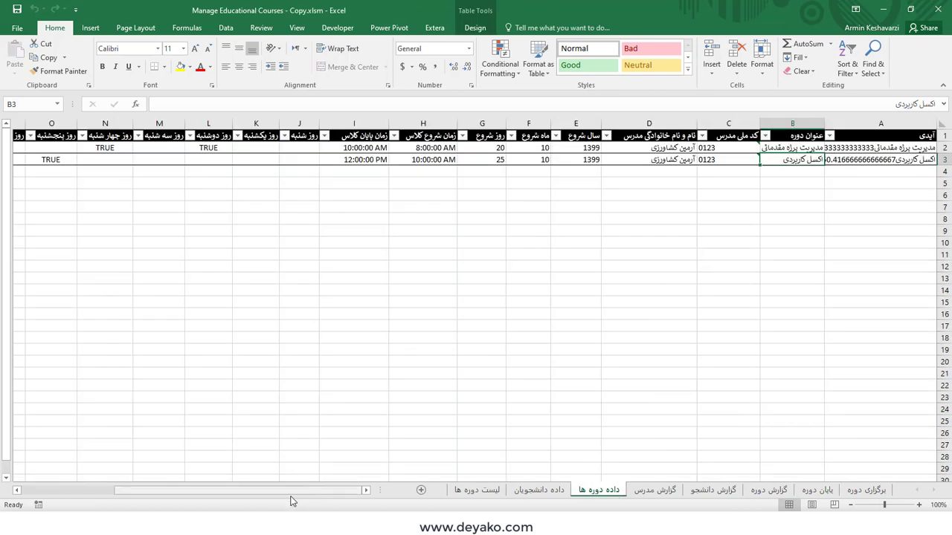
{"action": "left_click_drag", "start_coordinate": [279, 490], "coordinate": [186, 490]}
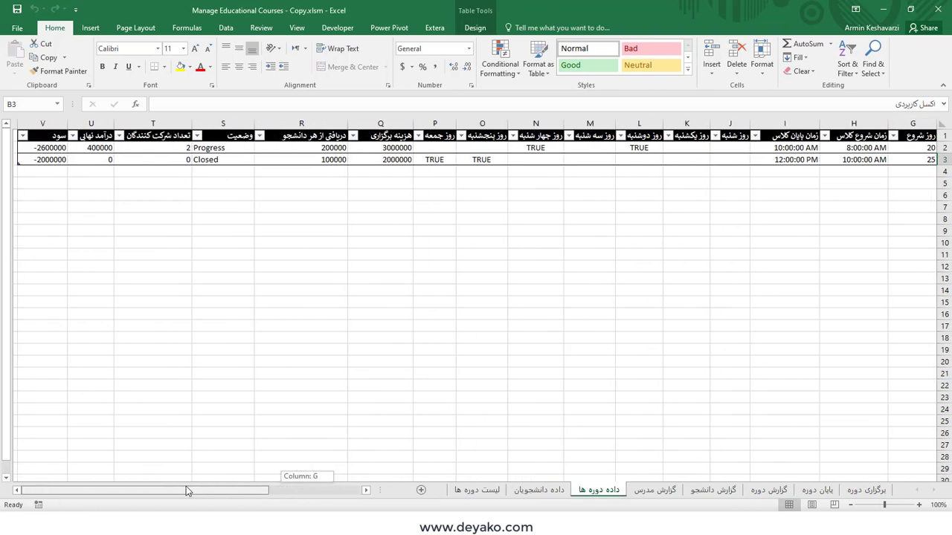
{"action": "left_click", "coordinate": [214, 159]}
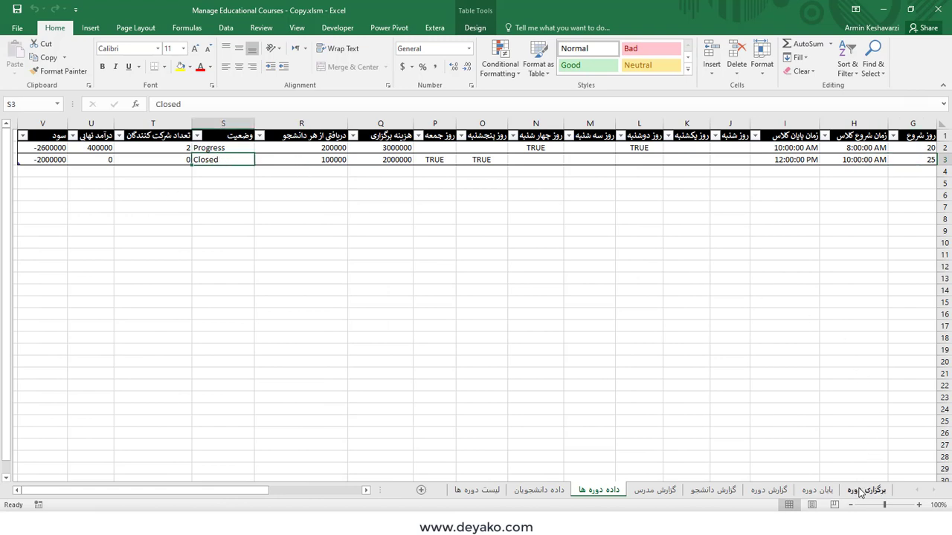
On برگزاری دوره, verify مدیریت پرژه مقدماتی is the only in-progress course
{"action": "left_click", "coordinate": [860, 491]}
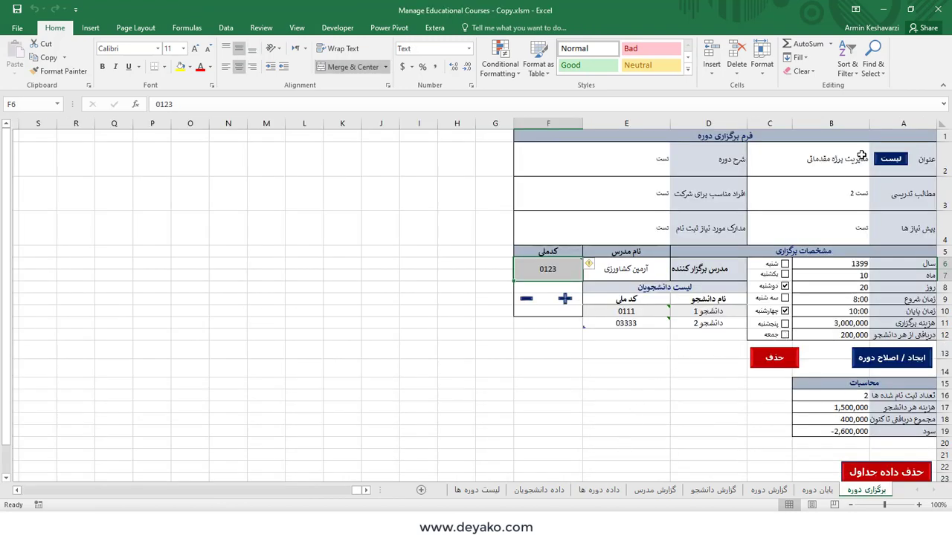
{"action": "left_click", "coordinate": [891, 159]}
{"action": "left_click", "coordinate": [430, 165]}
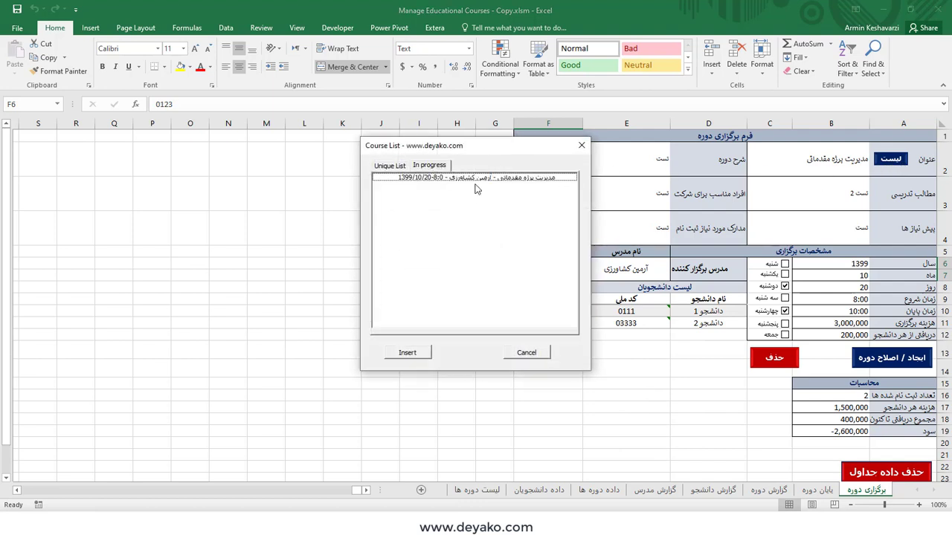
{"action": "left_click", "coordinate": [527, 352]}
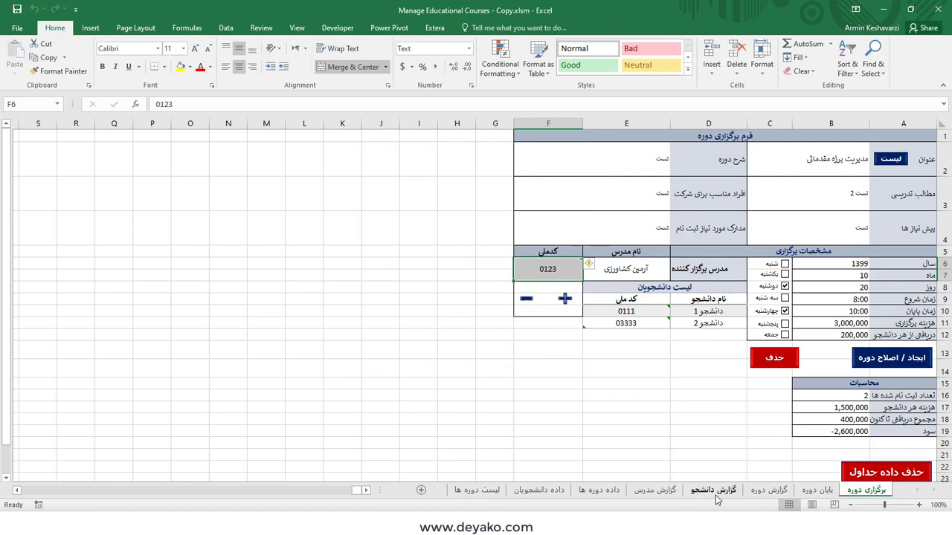
On the گزارش دوره sheet, browse the in-progress and full course lists without inserting
{"action": "left_click", "coordinate": [771, 494]}
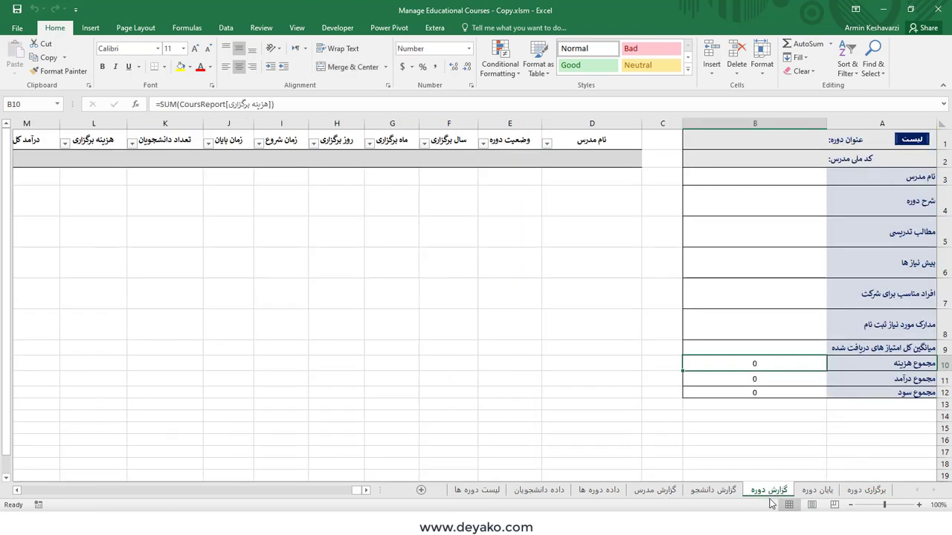
{"action": "left_click", "coordinate": [901, 144]}
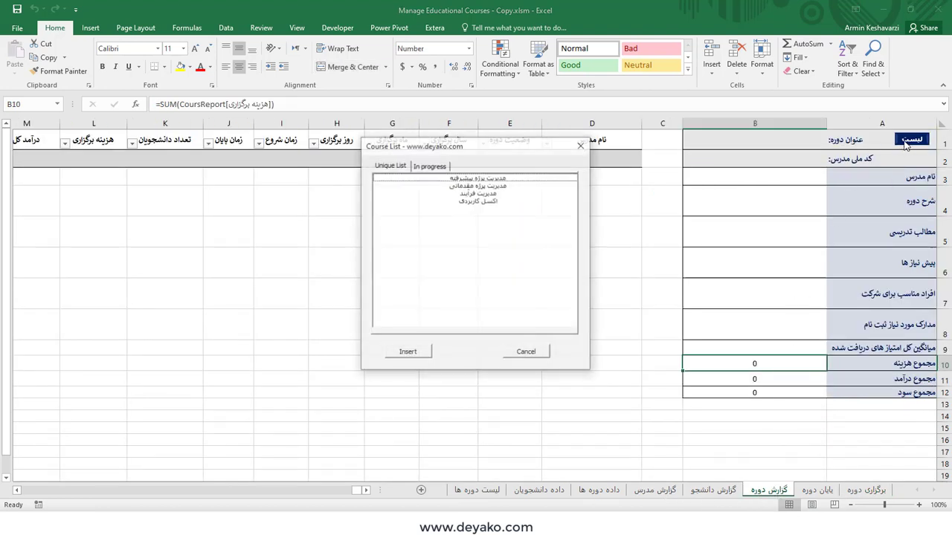
{"action": "left_click", "coordinate": [435, 167]}
{"action": "left_click", "coordinate": [394, 166]}
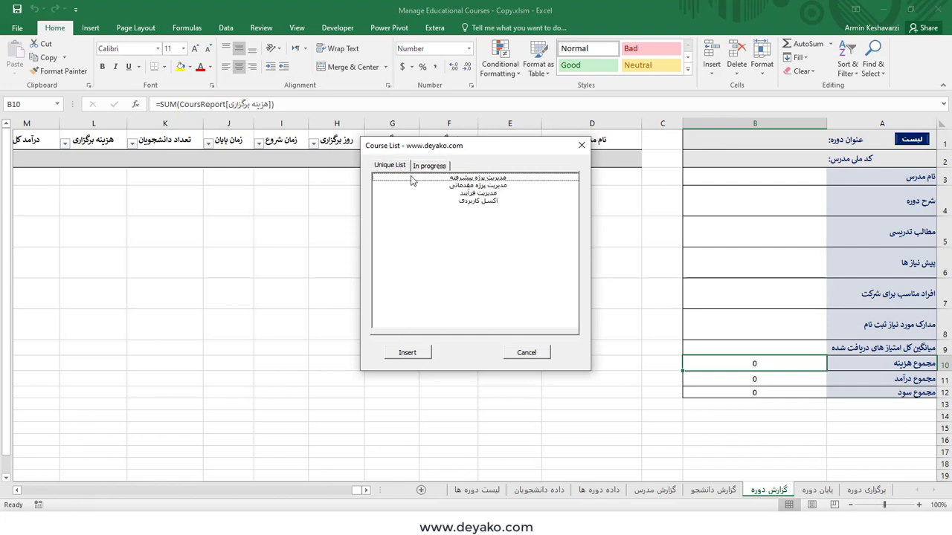
{"action": "left_click", "coordinate": [528, 353]}
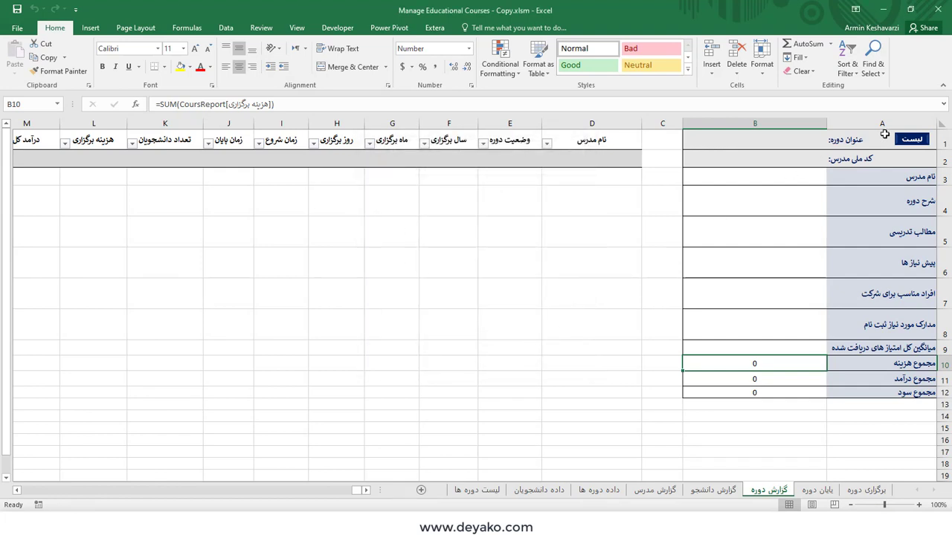
Enter اکسل کاربردی as the course title in cell B1
{"action": "left_click", "coordinate": [810, 141]}
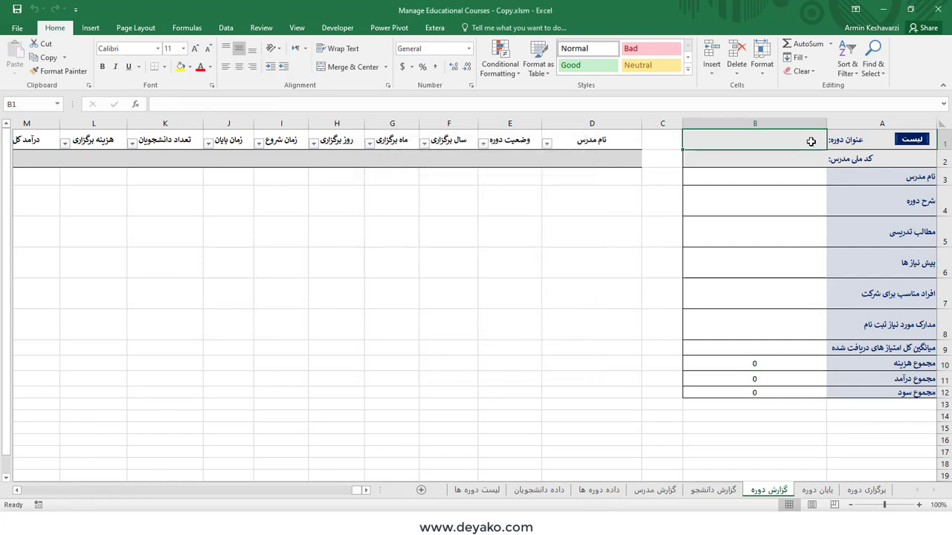
{"action": "type", "text": "مدیریت"}
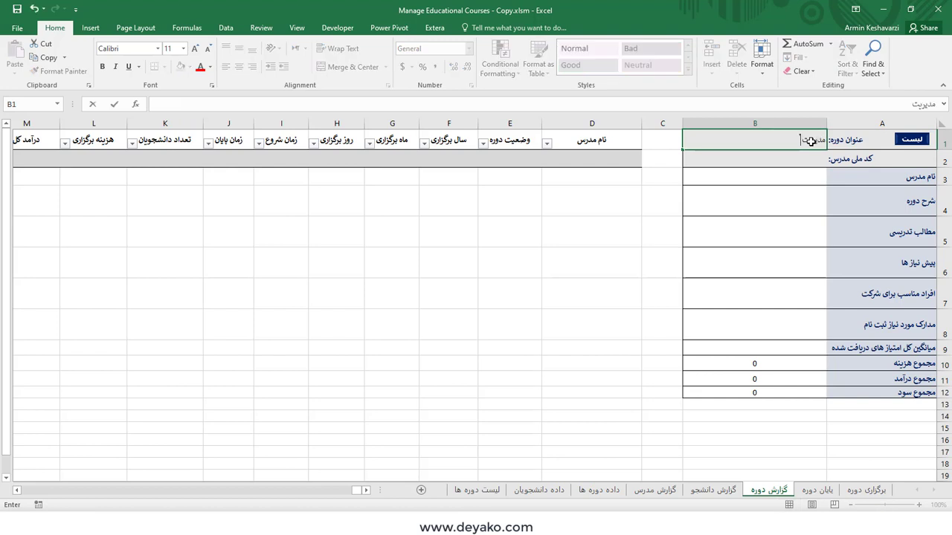
{"action": "type", "text": " پروژ"}
{"action": "key", "text": "BackSpace"}
{"action": "key", "text": "BackSpace"}
{"action": "key", "text": "BackSpace"}
{"action": "key", "text": "BackSpace"}
{"action": "key", "text": "BackSpace"}
{"action": "type", "text": "ل ک"}
{"action": "key", "text": "Return"}
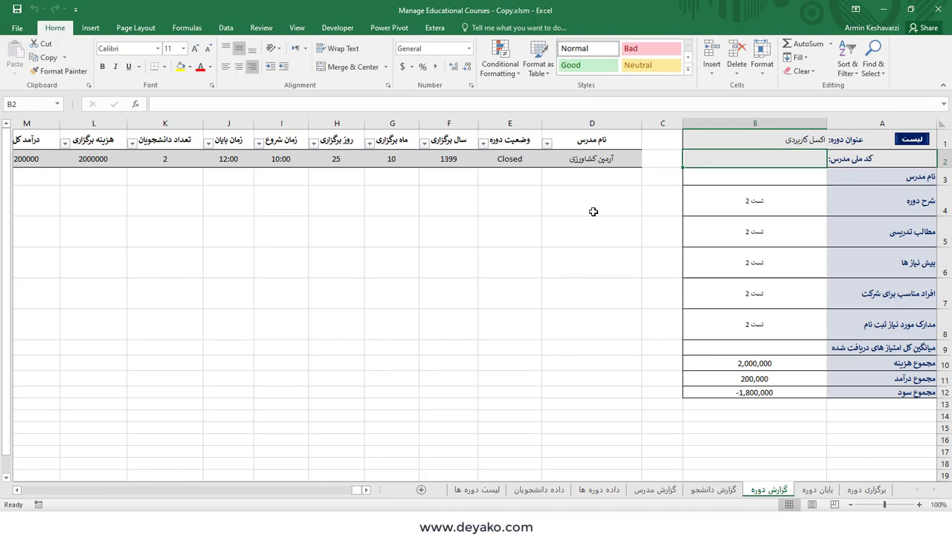
Review the report's Closed status, 2000000 cost, 200000 income and -1800000 profit
{"action": "left_click", "coordinate": [600, 159]}
{"action": "left_click", "coordinate": [599, 176]}
{"action": "left_click", "coordinate": [597, 231]}
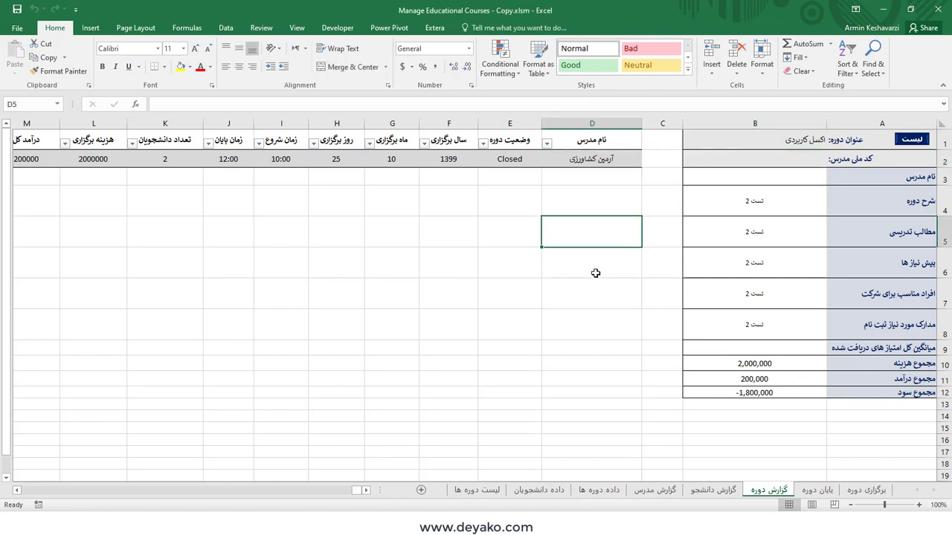
{"action": "left_click", "coordinate": [594, 261]}
{"action": "left_click", "coordinate": [591, 324]}
{"action": "left_click", "coordinate": [589, 362]}
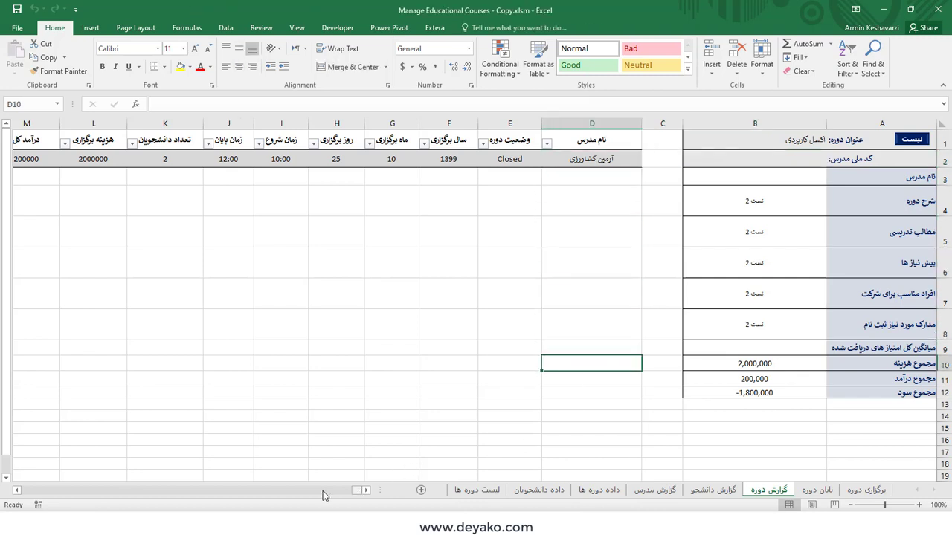
{"action": "left_click", "coordinate": [511, 154]}
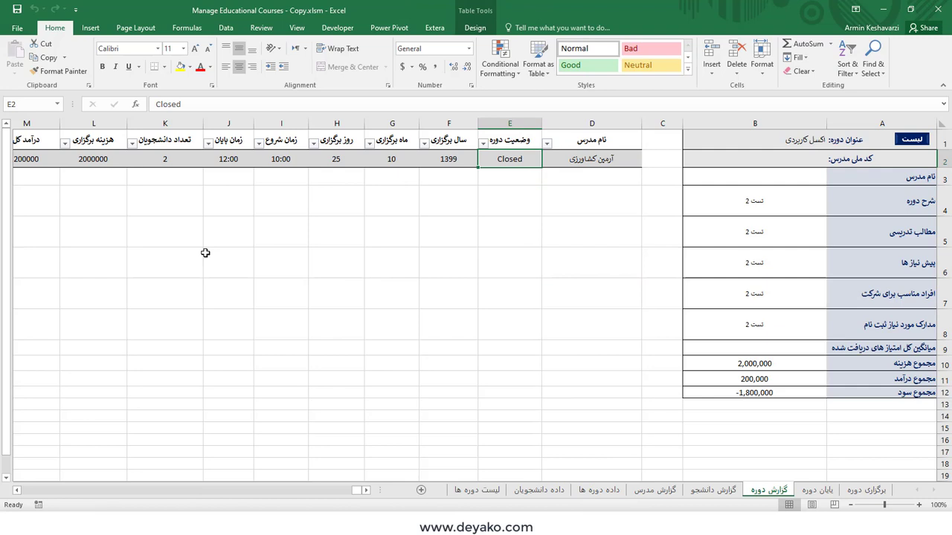
Scroll to the rating-average columns and check that they are still empty
{"action": "left_click", "coordinate": [17, 491]}
{"action": "left_click", "coordinate": [16, 491]}
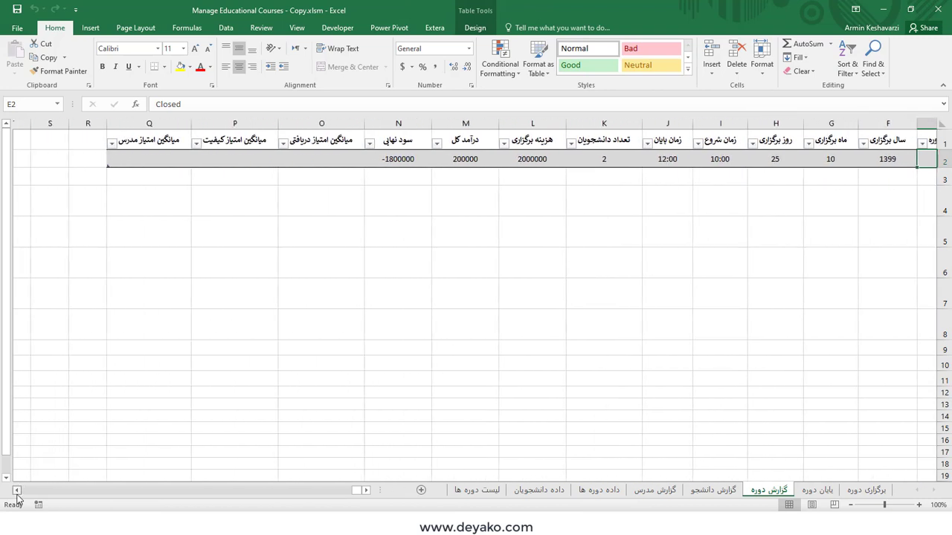
{"action": "mouse_move", "coordinate": [364, 154]}
{"action": "left_mouse_down"}
{"action": "mouse_move", "coordinate": [204, 151]}
{"action": "mouse_move", "coordinate": [340, 157]}
{"action": "left_mouse_up"}
{"action": "left_click", "coordinate": [366, 489]}
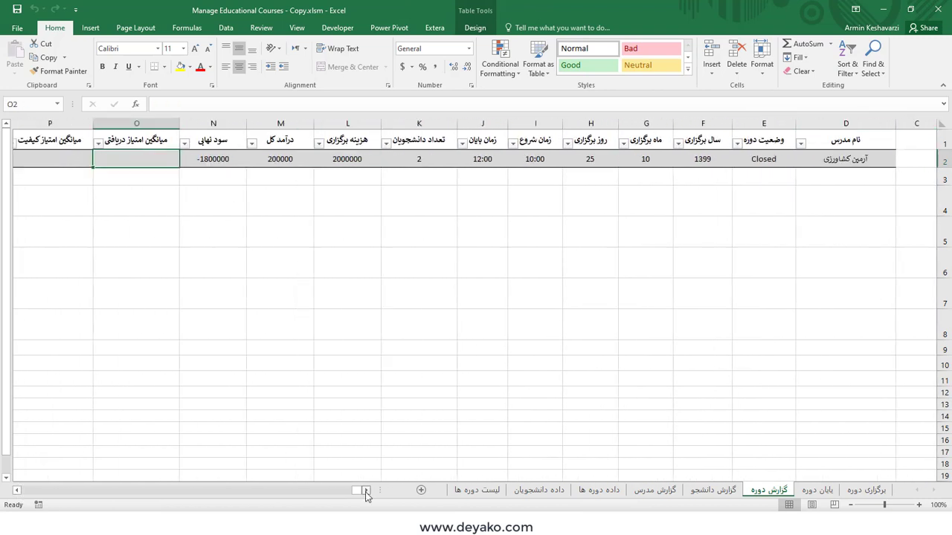
{"action": "left_click", "coordinate": [366, 490]}
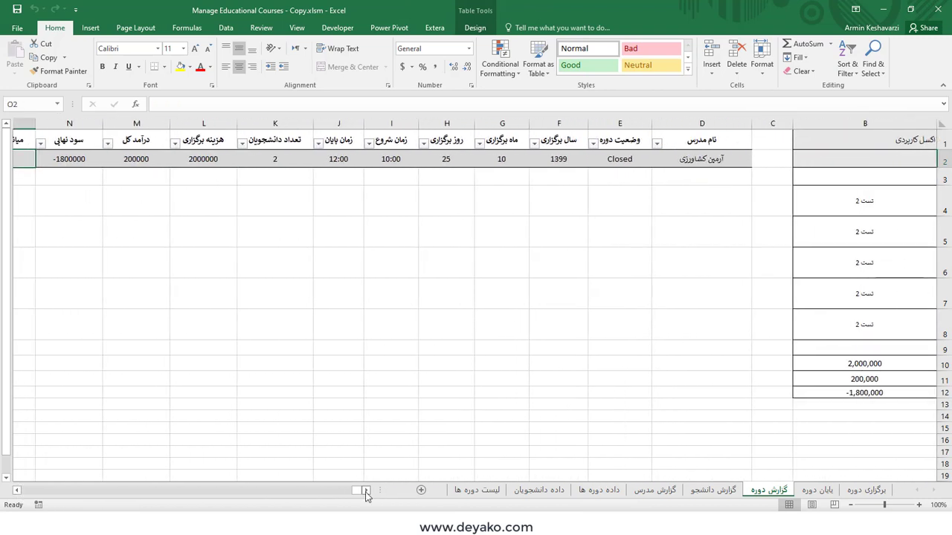
{"action": "left_click", "coordinate": [16, 490]}
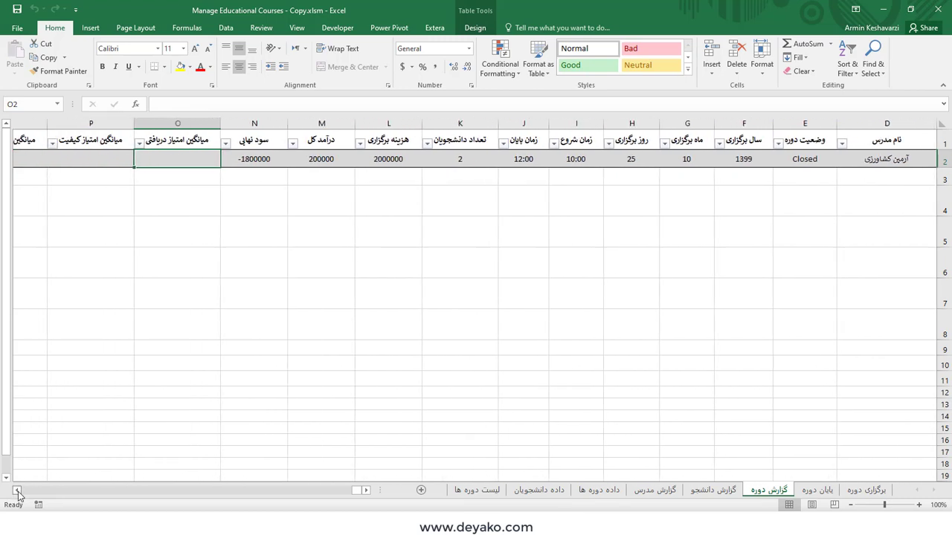
Fill L3:N4 with 40 so both students' course, instructor and quality ratings read 40
{"action": "left_click", "coordinate": [604, 490]}
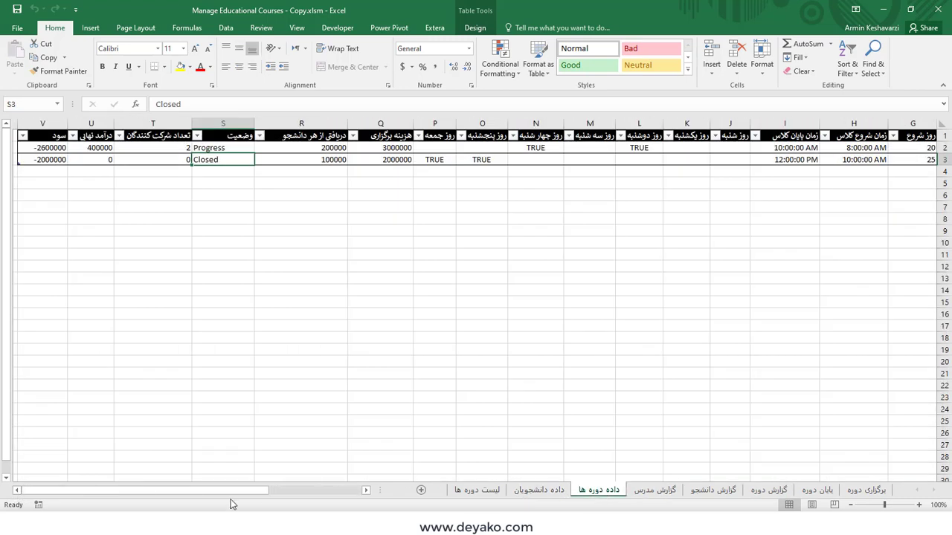
{"action": "left_click", "coordinate": [540, 490]}
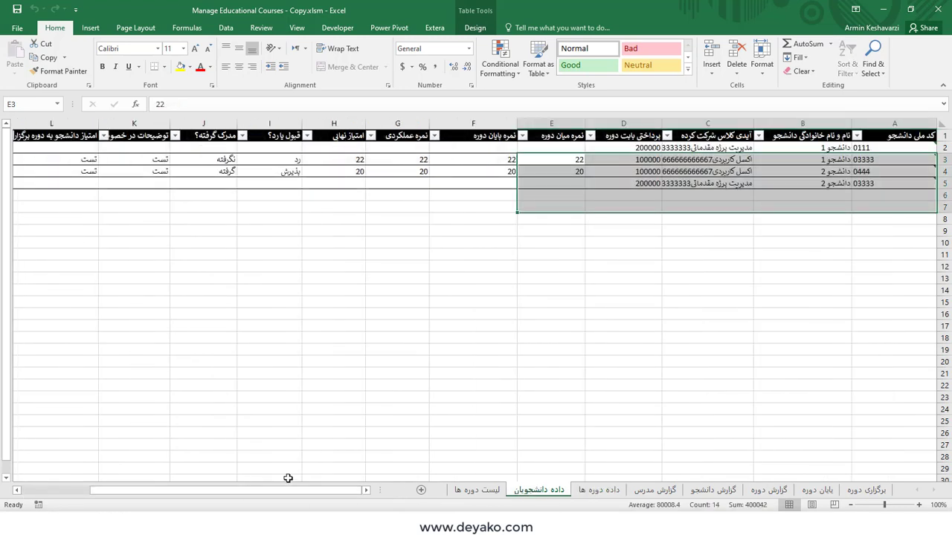
{"action": "left_click_drag", "start_coordinate": [289, 491], "coordinate": [268, 490]}
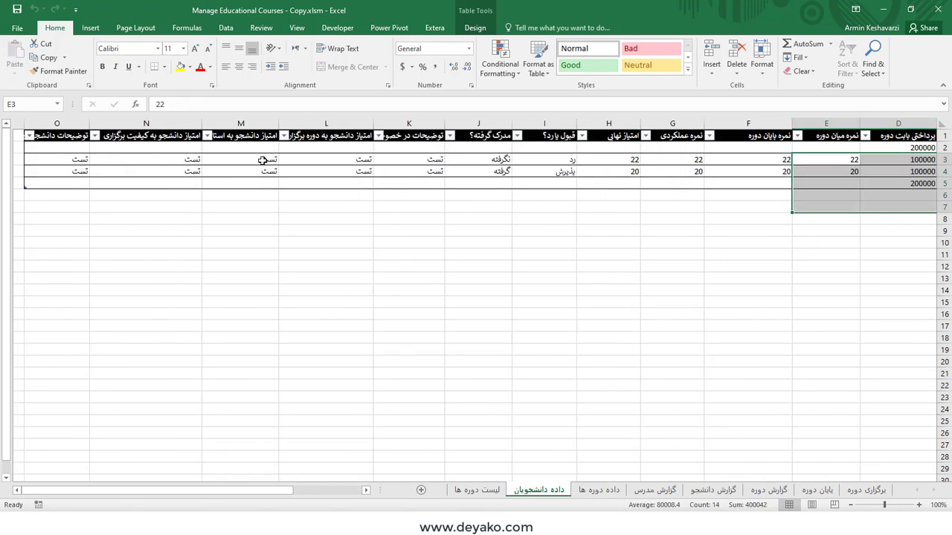
{"action": "left_click_drag", "start_coordinate": [264, 159], "coordinate": [262, 169]}
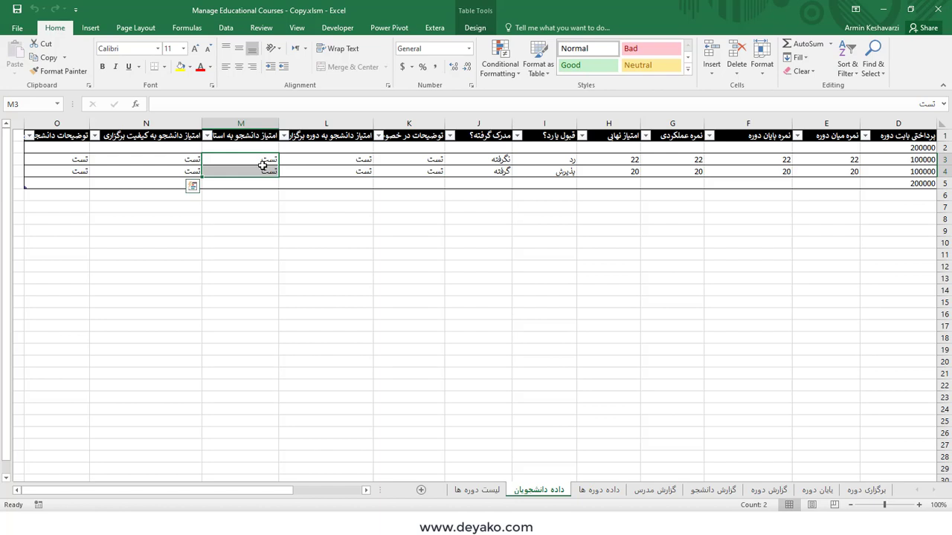
{"action": "left_click_drag", "start_coordinate": [149, 159], "coordinate": [368, 171]}
{"action": "type", "text": "40"}
{"action": "key", "text": "ctrl+Return"}
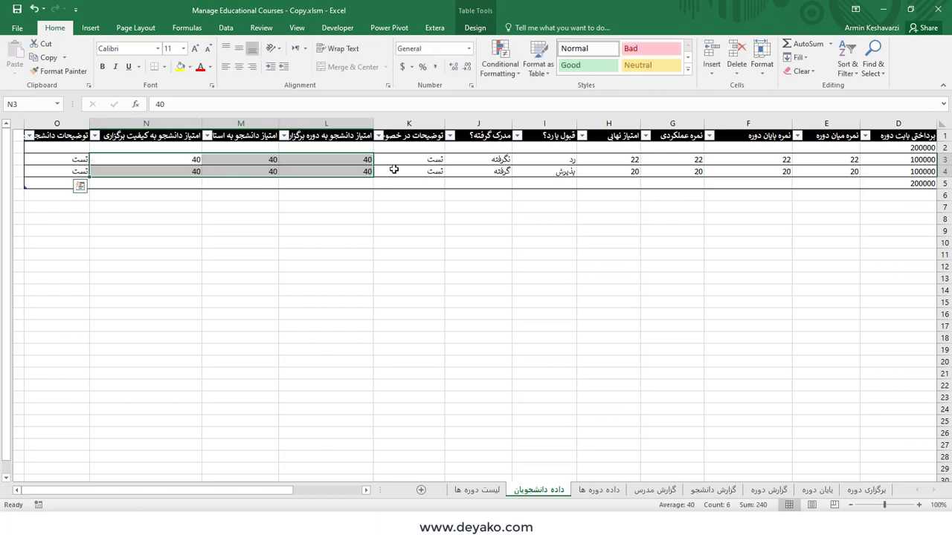
{"action": "left_click", "coordinate": [450, 219]}
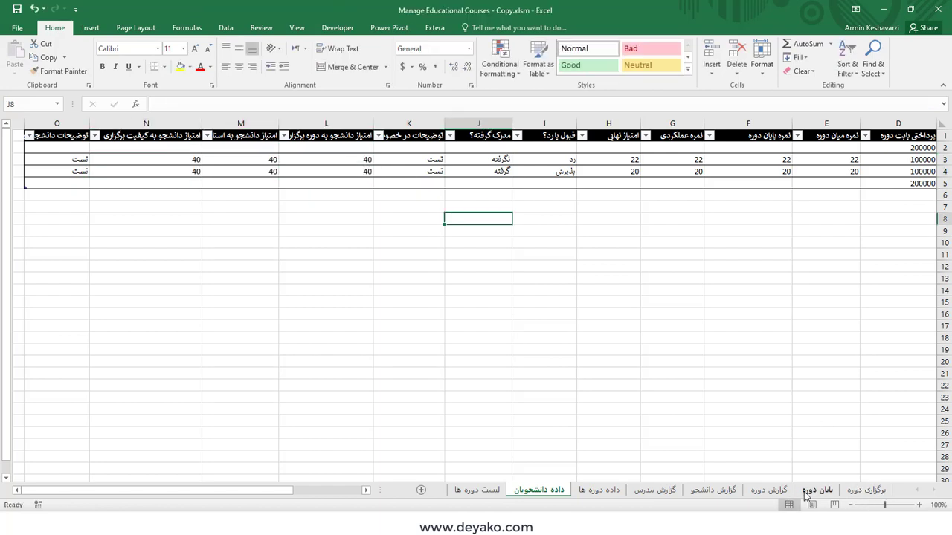
Re-enter the B1 course title and confirm the O2:Q2 rating averages now show 40
{"action": "left_click", "coordinate": [768, 490]}
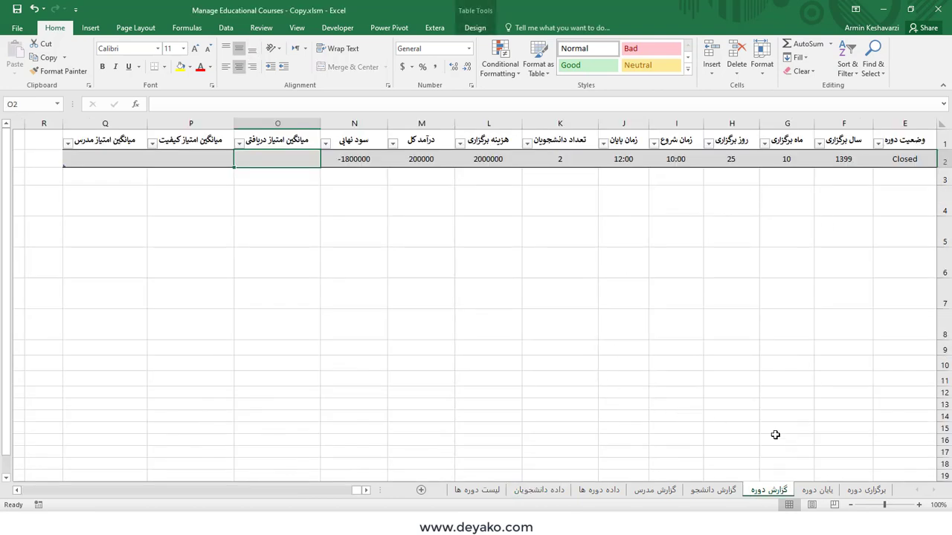
{"action": "left_click", "coordinate": [365, 490]}
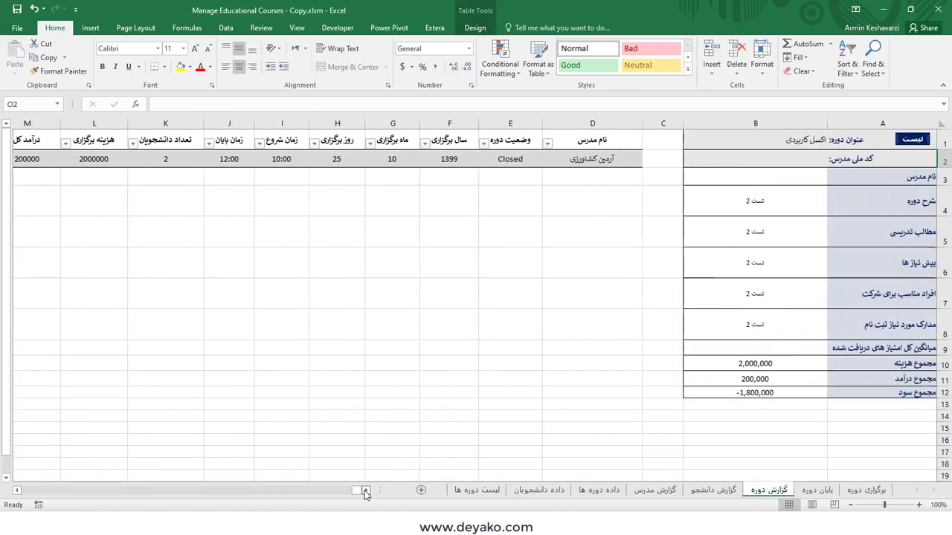
{"action": "double_click", "coordinate": [786, 139]}
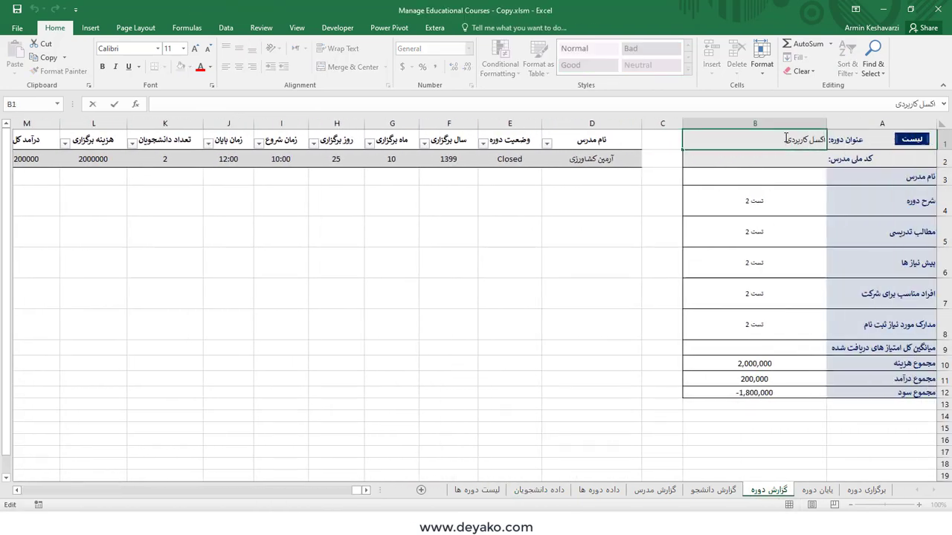
{"action": "key", "text": "Return"}
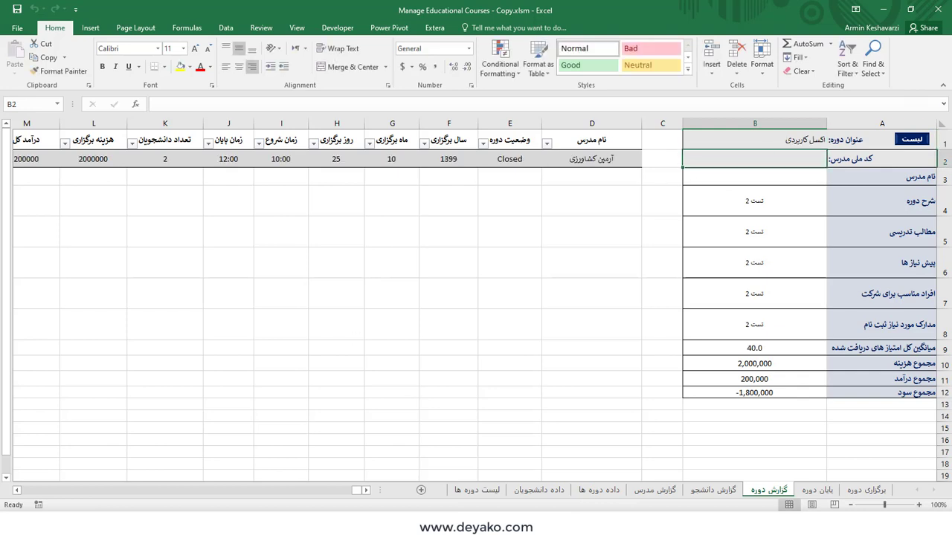
{"action": "left_click", "coordinate": [15, 491]}
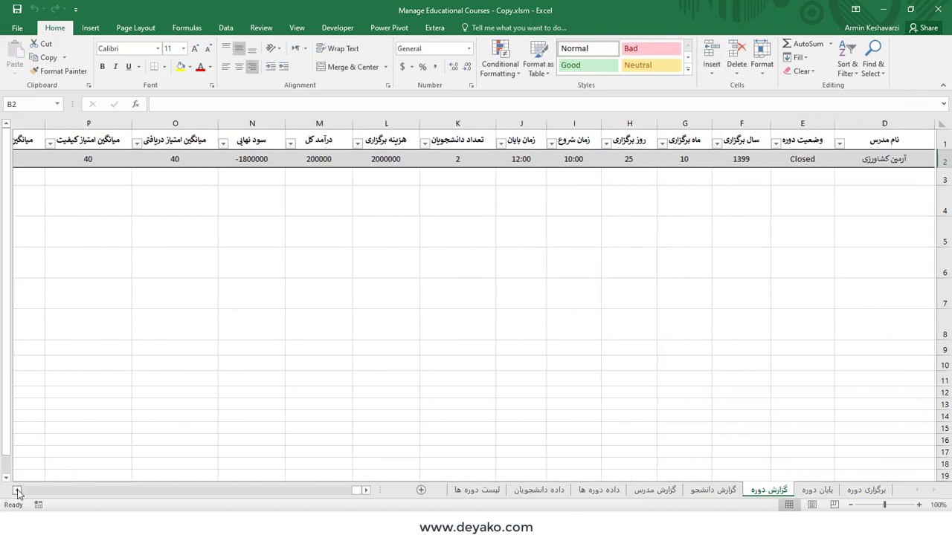
{"action": "left_click_drag", "start_coordinate": [104, 152], "coordinate": [267, 156]}
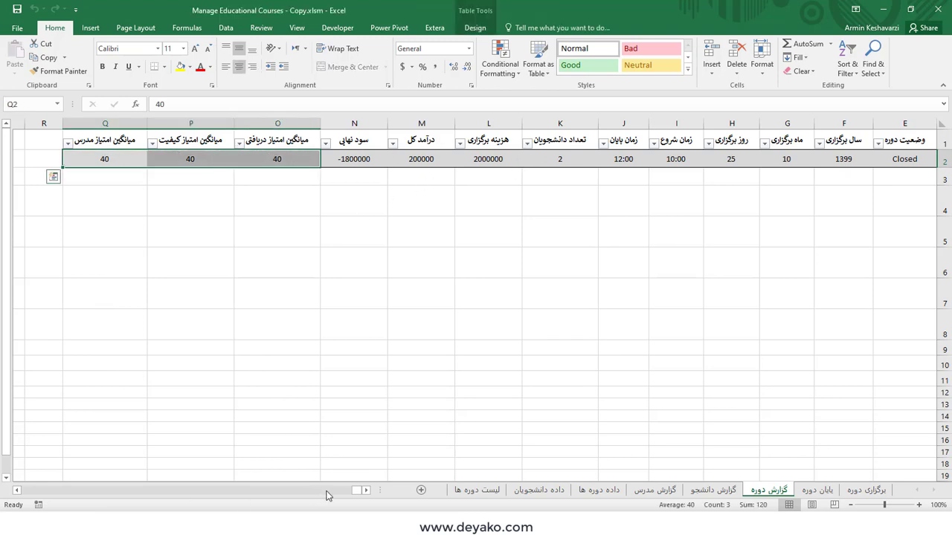
Review the teacher name in D2 and the B4:B12 formulas, including the 40.0 rating average
{"action": "left_click", "coordinate": [364, 490]}
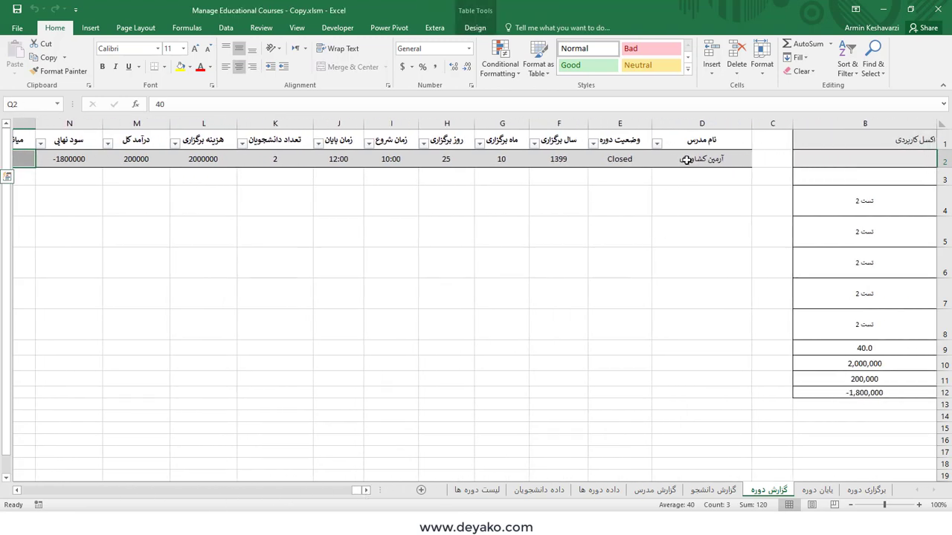
{"action": "left_click", "coordinate": [686, 160]}
{"action": "left_click", "coordinate": [370, 491]}
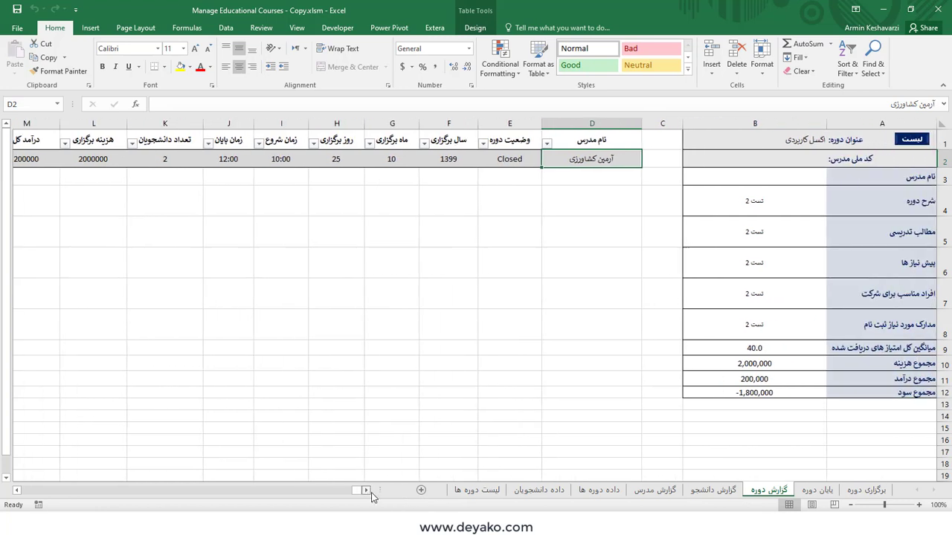
{"action": "left_click", "coordinate": [753, 155]}
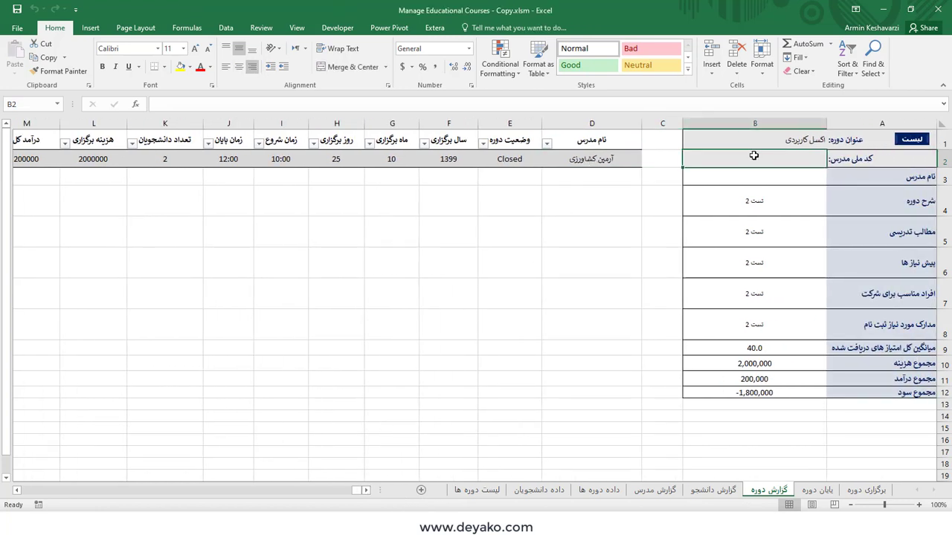
{"action": "left_click_drag", "start_coordinate": [748, 190], "coordinate": [756, 329]}
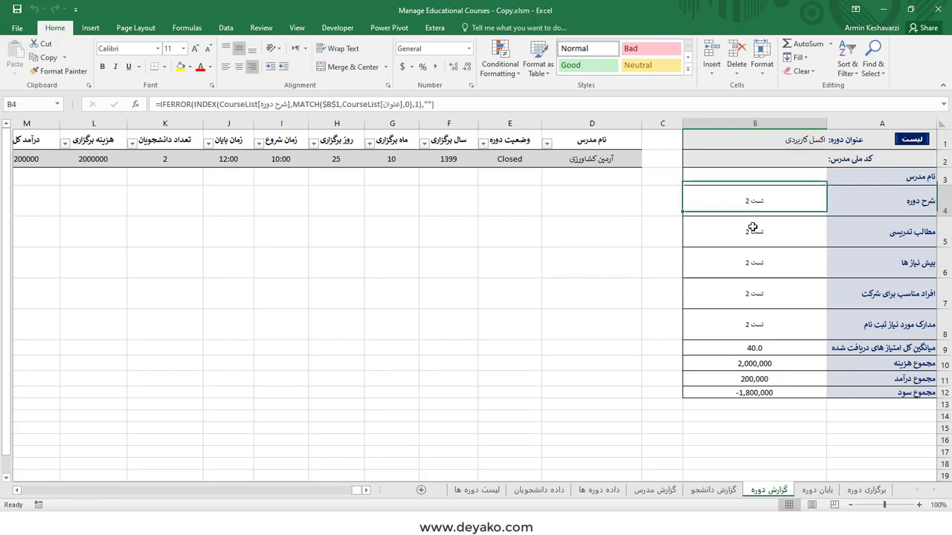
{"action": "left_click", "coordinate": [756, 347]}
{"action": "left_click", "coordinate": [766, 393]}
{"action": "left_click", "coordinate": [750, 350]}
{"action": "left_click", "coordinate": [752, 236]}
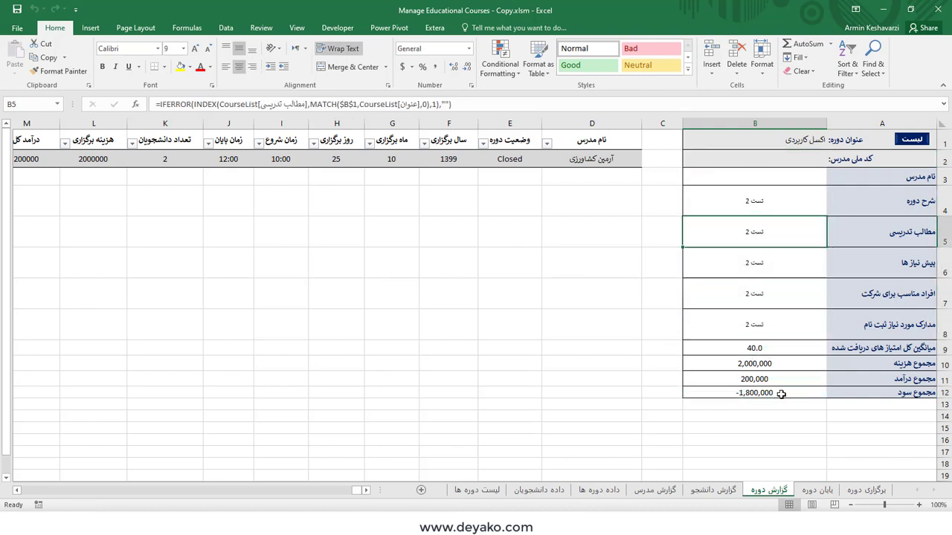
{"action": "left_click", "coordinate": [873, 406]}
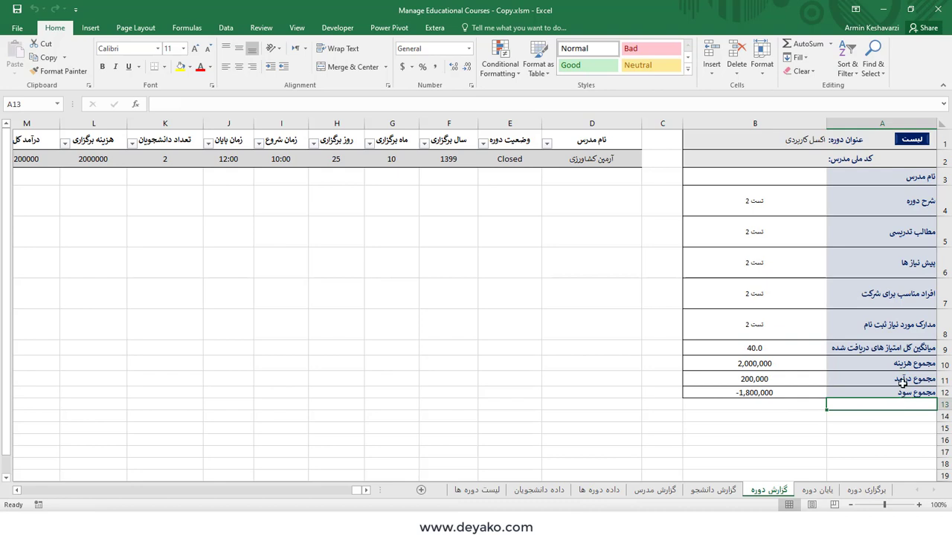
{"action": "mouse_move", "coordinate": [904, 383]}
{"action": "left_mouse_down"}
{"action": "mouse_move", "coordinate": [836, 176]}
{"action": "mouse_move", "coordinate": [701, 238]}
{"action": "left_mouse_up"}
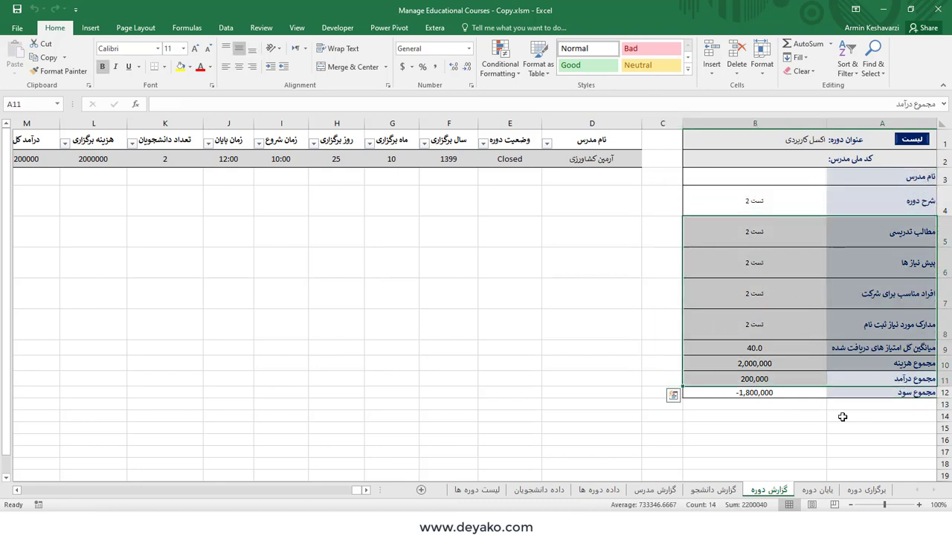
{"action": "left_click", "coordinate": [857, 401]}
{"action": "type", "text": "ژ"}
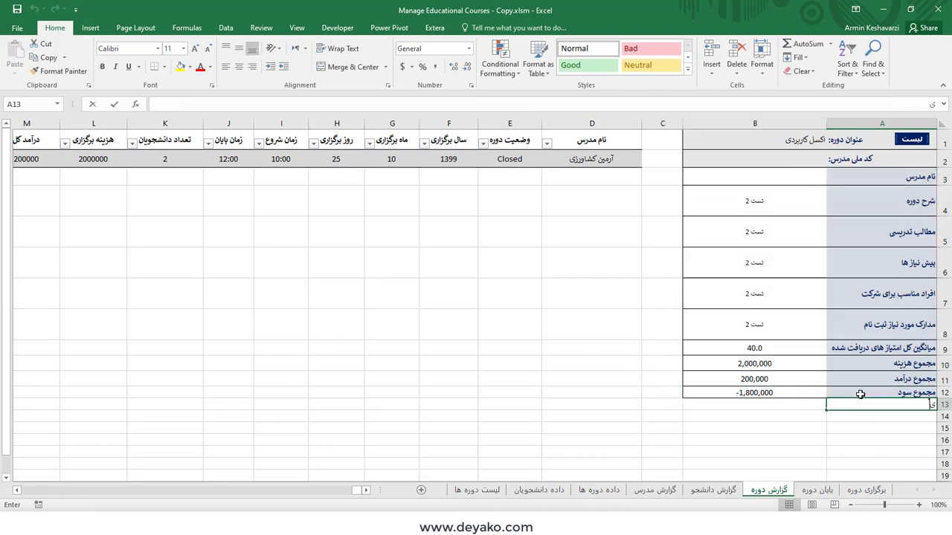
{"action": "type", "text": "ی"}
{"action": "key", "text": "Tab"}
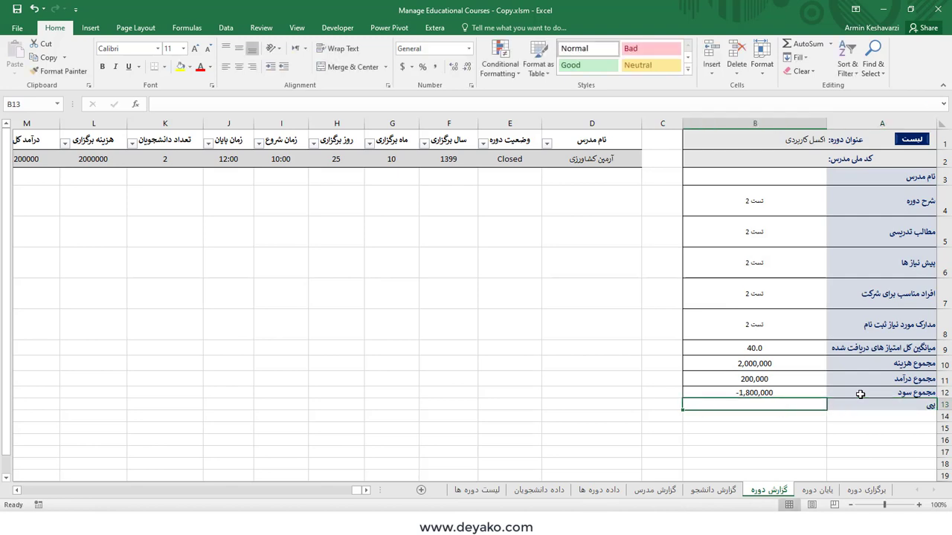
{"action": "type", "text": "=dd"}
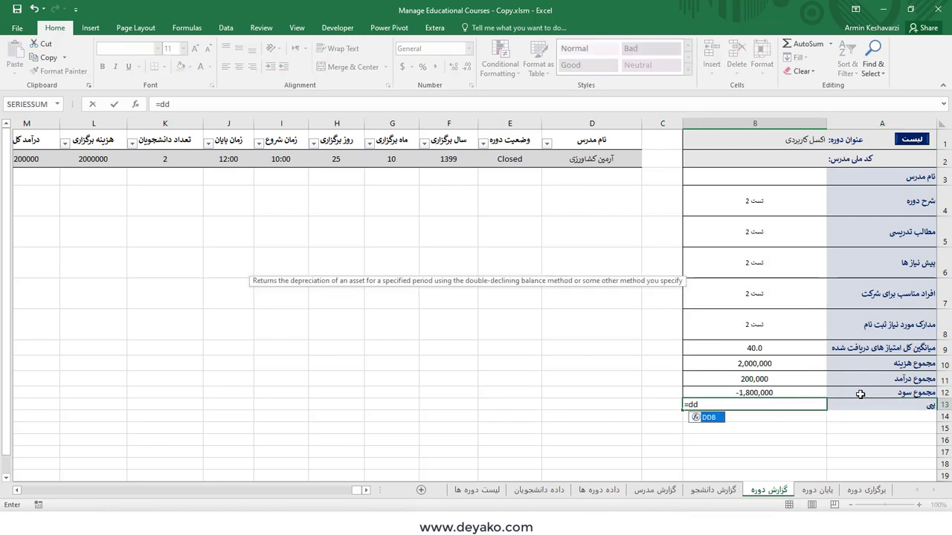
{"action": "key", "text": "Escape"}
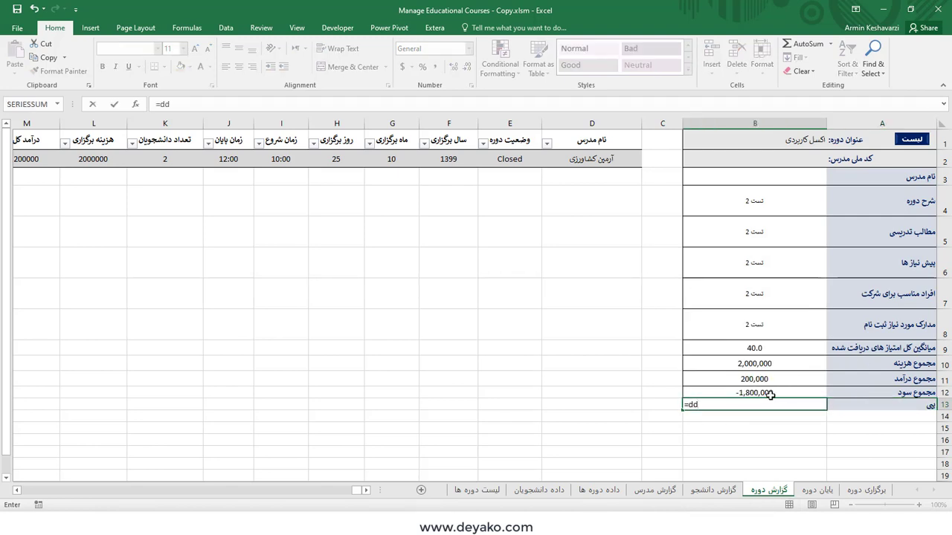
{"action": "key", "text": "Escape"}
{"action": "left_click", "coordinate": [756, 385]}
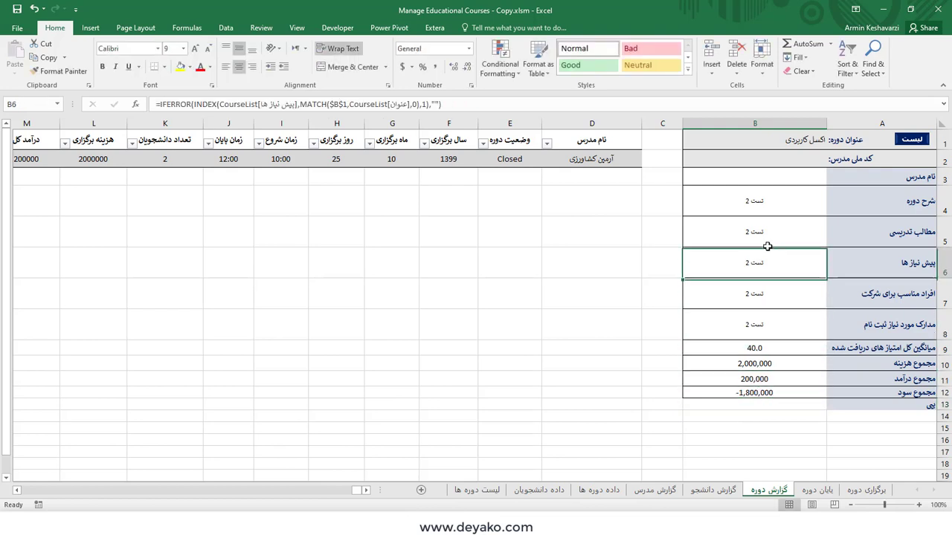
{"action": "left_click_drag", "start_coordinate": [776, 208], "coordinate": [881, 427]}
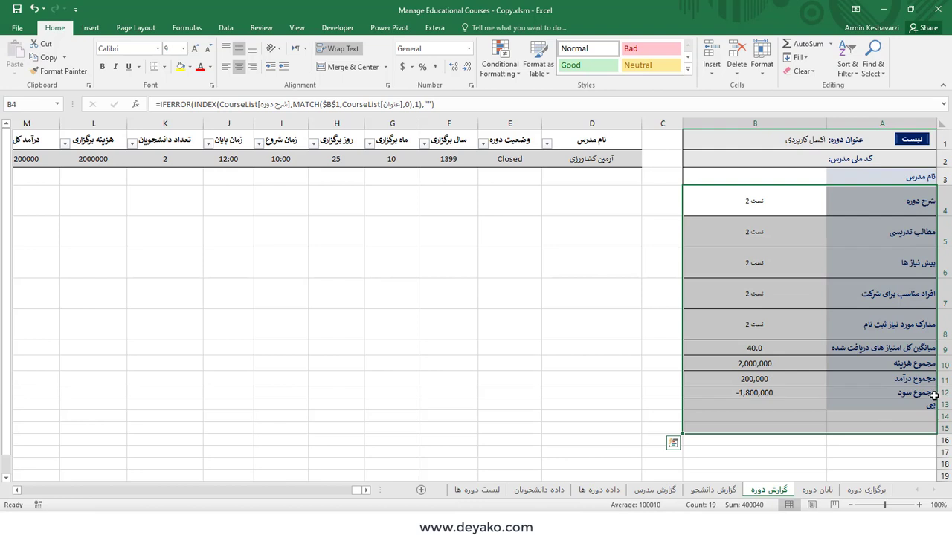
{"action": "mouse_move", "coordinate": [932, 394]}
{"action": "left_mouse_down"}
{"action": "mouse_move", "coordinate": [745, 403]}
{"action": "mouse_move", "coordinate": [756, 389]}
{"action": "left_mouse_up"}
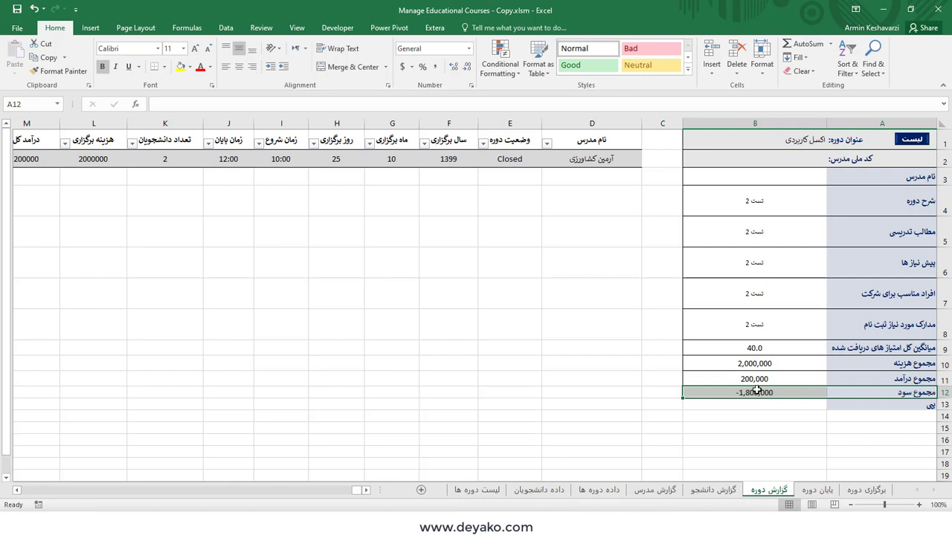
Enter the teacher's national code in B2 and re-enter B1 to rerun the lookup
{"action": "left_click", "coordinate": [780, 161]}
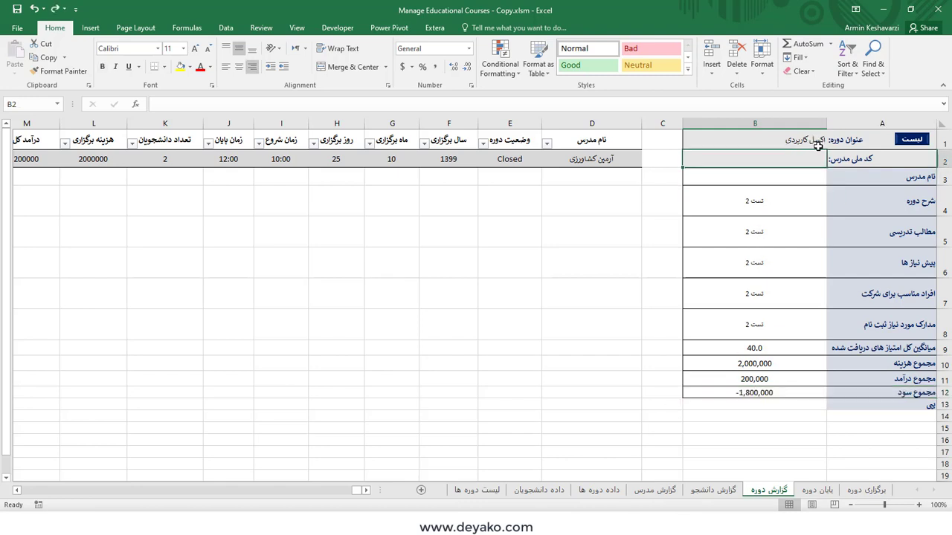
{"action": "left_click", "coordinate": [796, 145]}
{"action": "left_click", "coordinate": [793, 155]}
{"action": "type", "text": "0"}
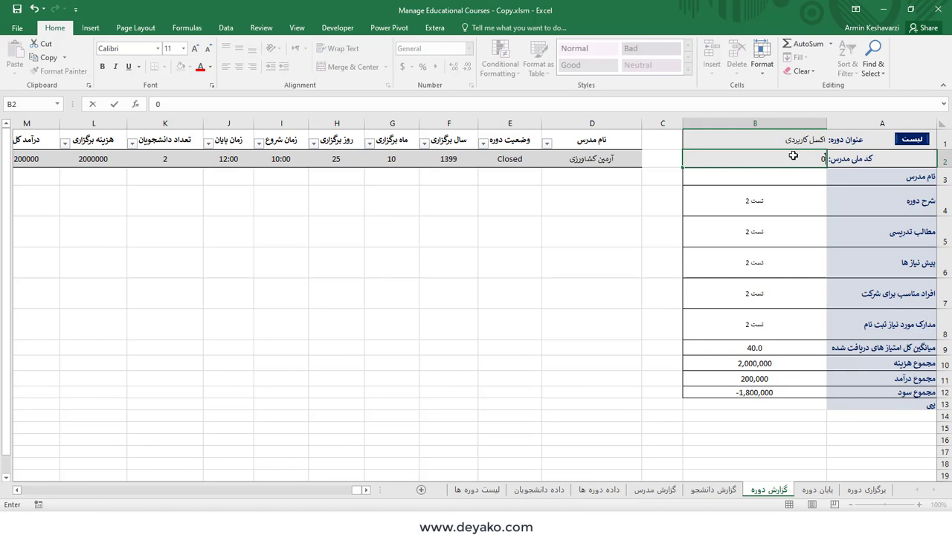
{"action": "type", "text": "123"}
{"action": "key", "text": "Return"}
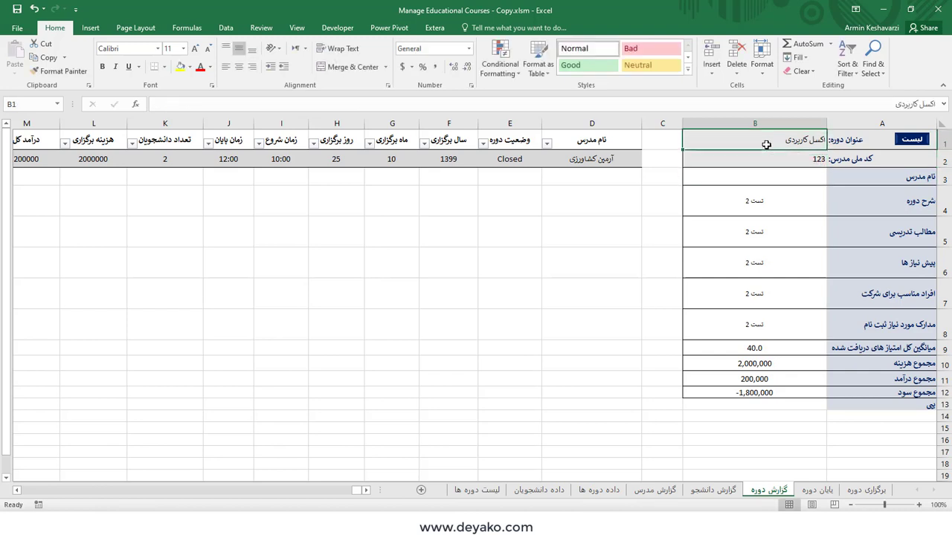
{"action": "double_click", "coordinate": [767, 144]}
{"action": "key", "text": "Return"}
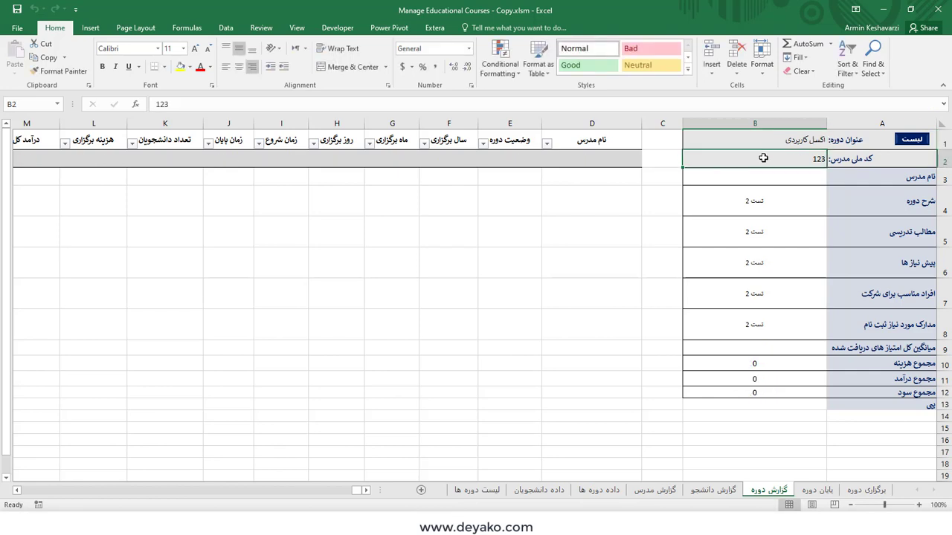
Format B2 as Text, re-enter the national code with its leading zero, and refresh via B1
{"action": "left_click", "coordinate": [468, 48]}
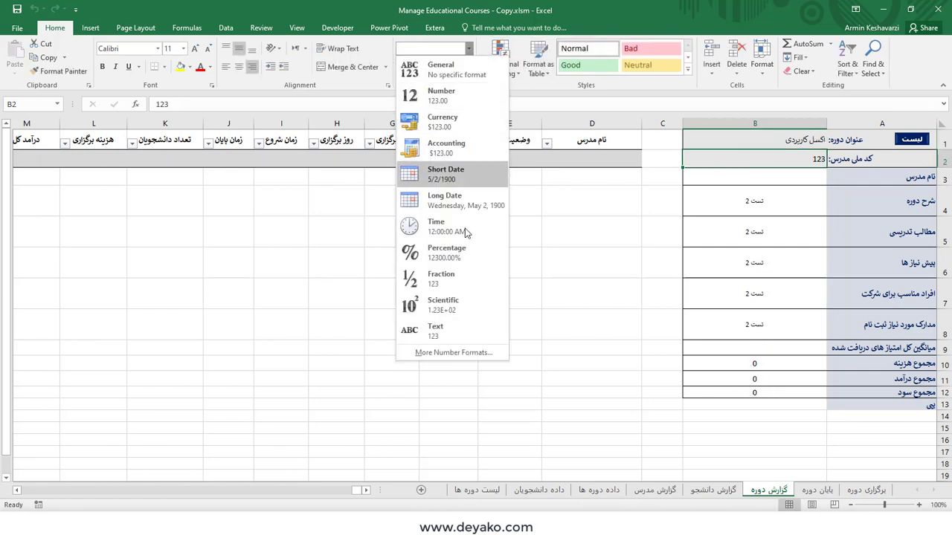
{"action": "left_click", "coordinate": [455, 336]}
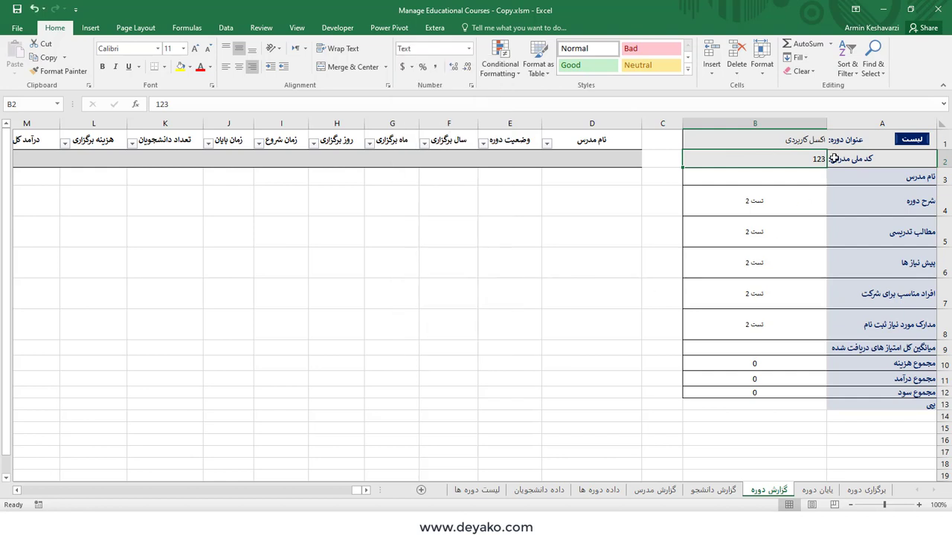
{"action": "type", "text": "01"}
{"action": "key", "text": "Return"}
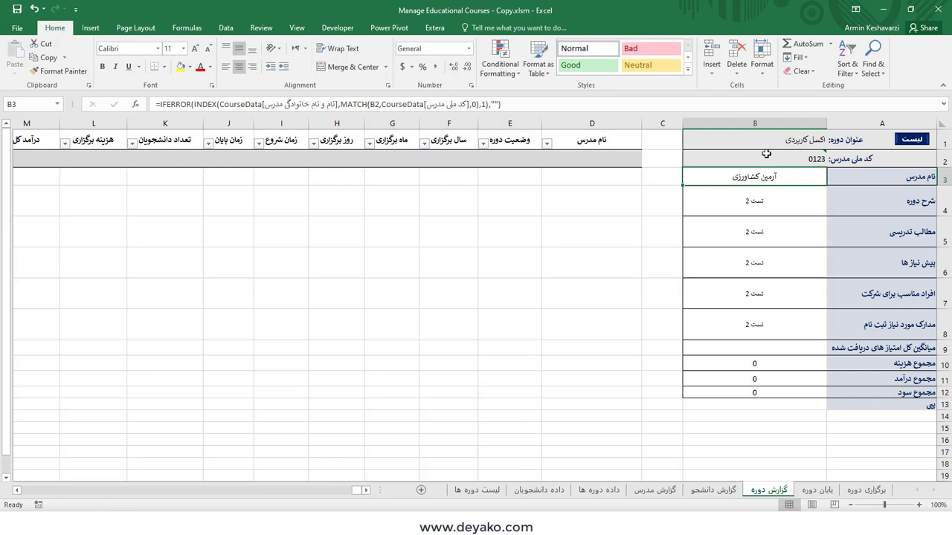
{"action": "double_click", "coordinate": [764, 139]}
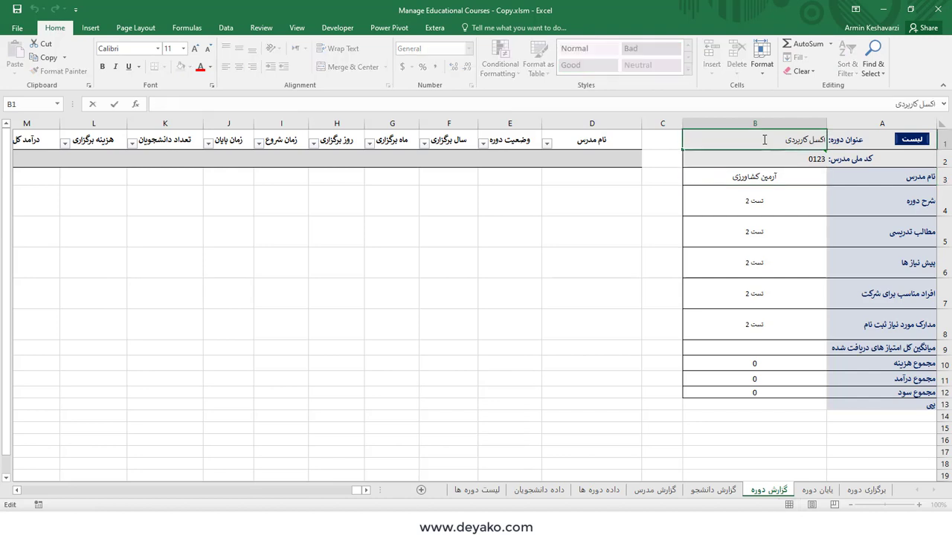
{"action": "key", "text": "Return"}
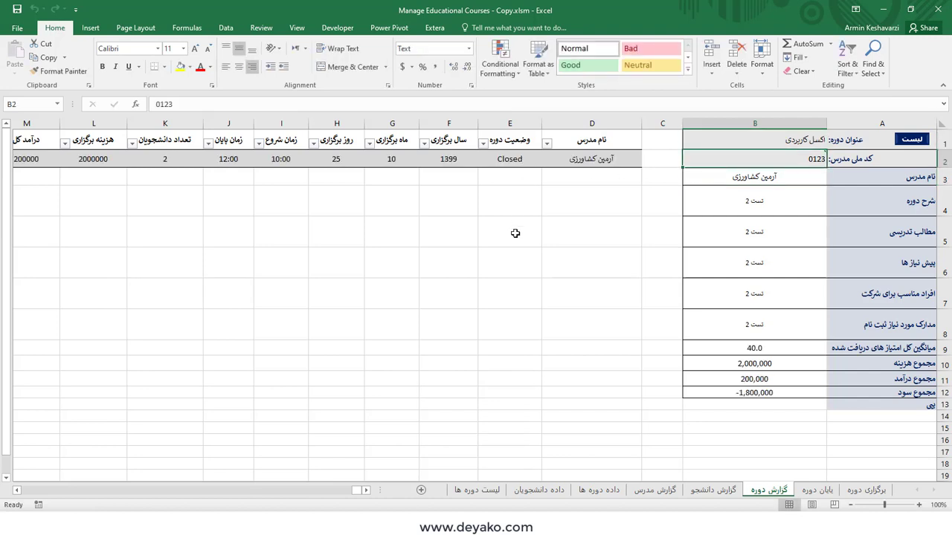
Confirm the teacher name in D2, then select student code cell B1 on گزارش دانشجو
{"action": "left_click", "coordinate": [603, 158]}
{"action": "left_click", "coordinate": [766, 164]}
{"action": "left_click", "coordinate": [719, 490]}
{"action": "left_click", "coordinate": [776, 141]}
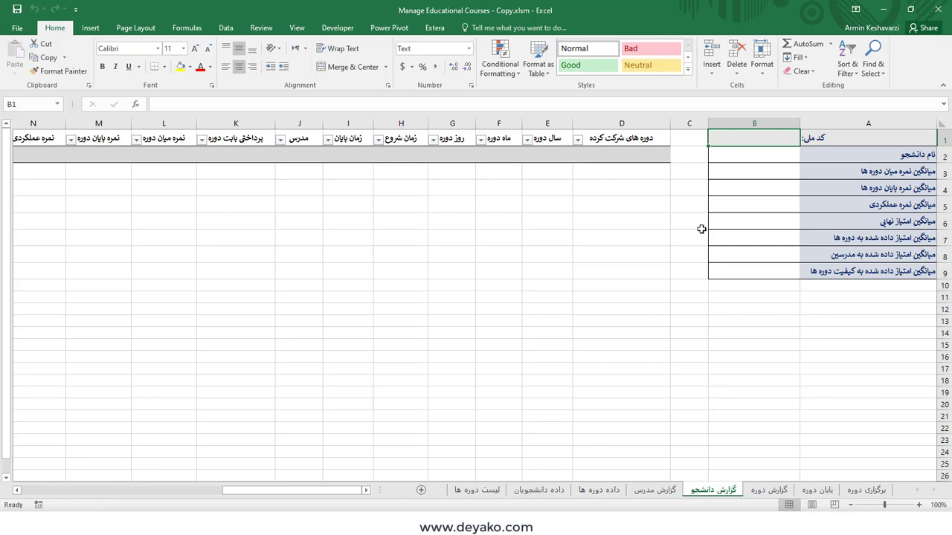
Enter national code 03333 in B1 and review the student's filled-in details and course names
{"action": "type", "text": "0333"}
{"action": "key", "text": "Return"}
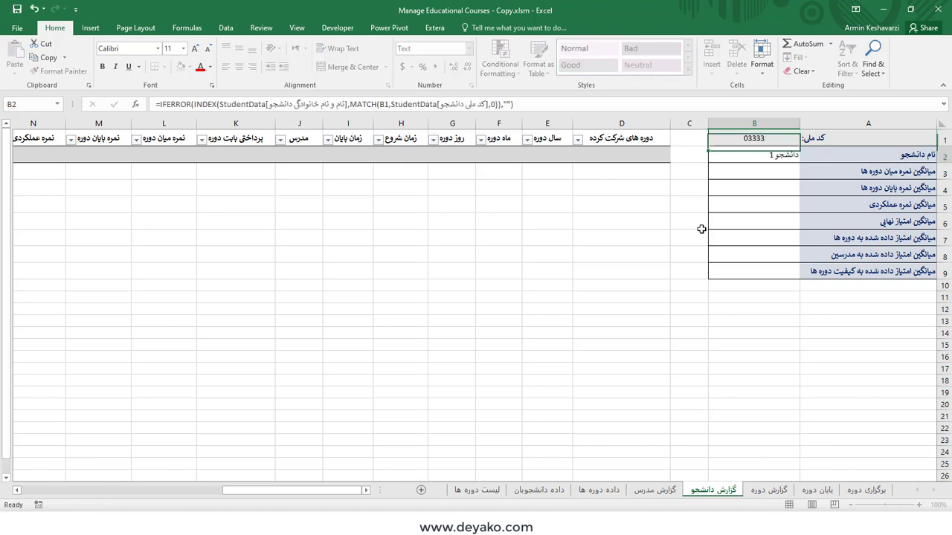
{"action": "left_click", "coordinate": [753, 139]}
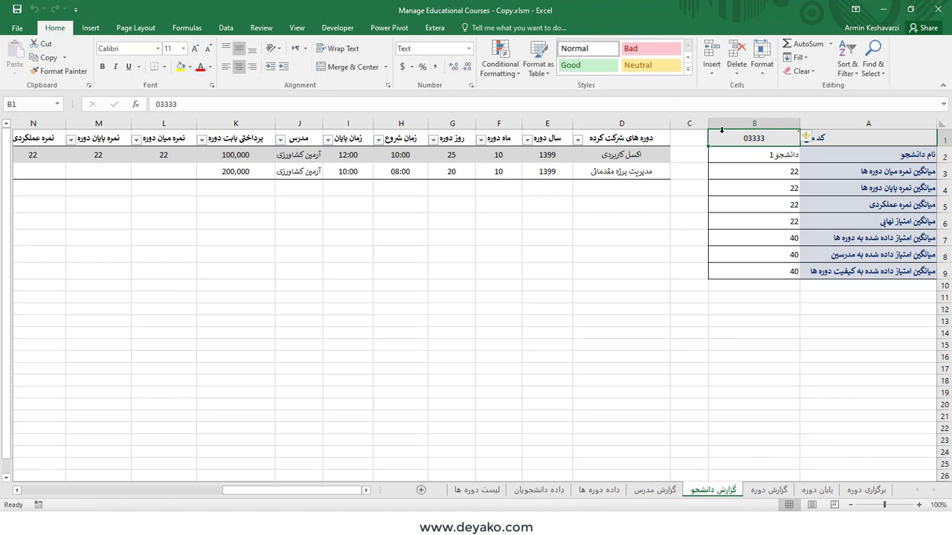
{"action": "left_click_drag", "start_coordinate": [750, 158], "coordinate": [747, 270]}
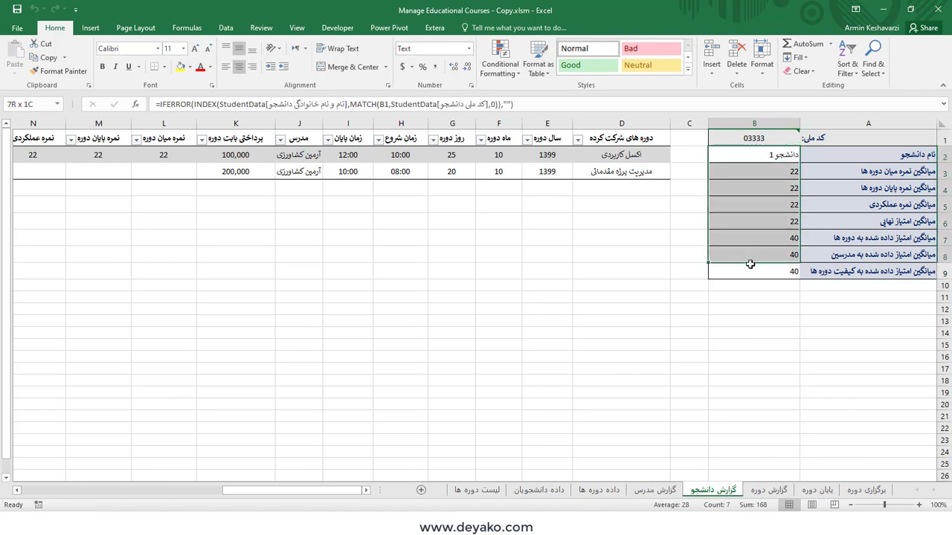
{"action": "left_click_drag", "start_coordinate": [622, 154], "coordinate": [621, 182]}
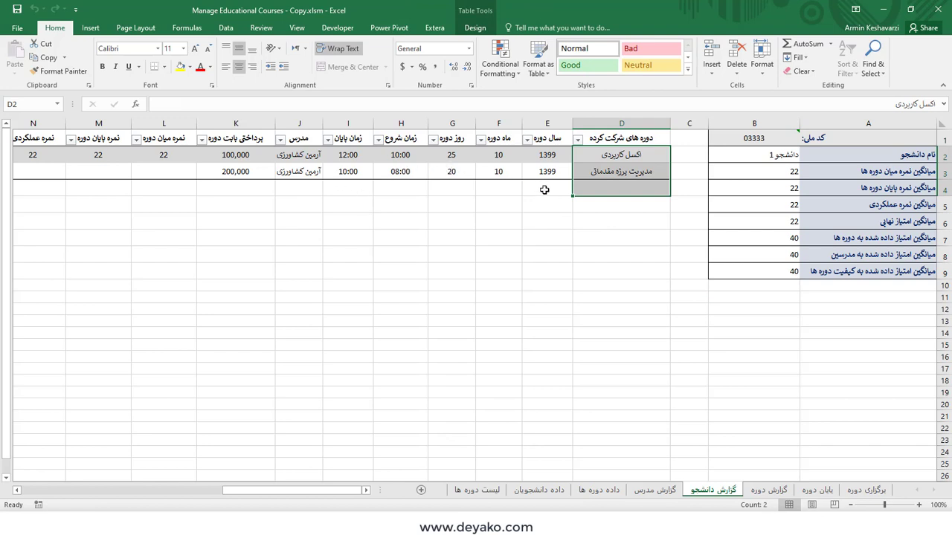
Check the student's scores, comments and certificate status in the table's remaining columns
{"action": "left_click", "coordinate": [16, 490]}
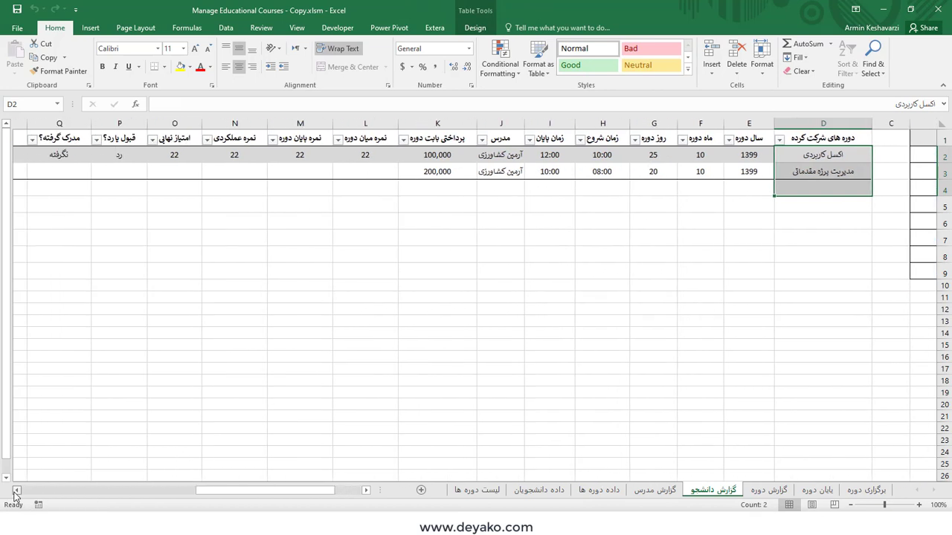
{"action": "left_click_drag", "start_coordinate": [415, 175], "coordinate": [499, 155]}
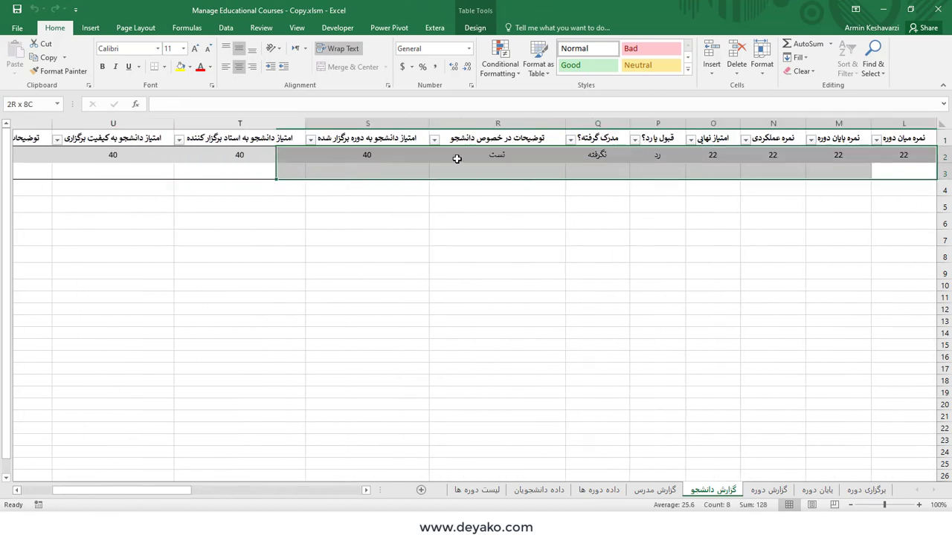
{"action": "left_click", "coordinate": [624, 151]}
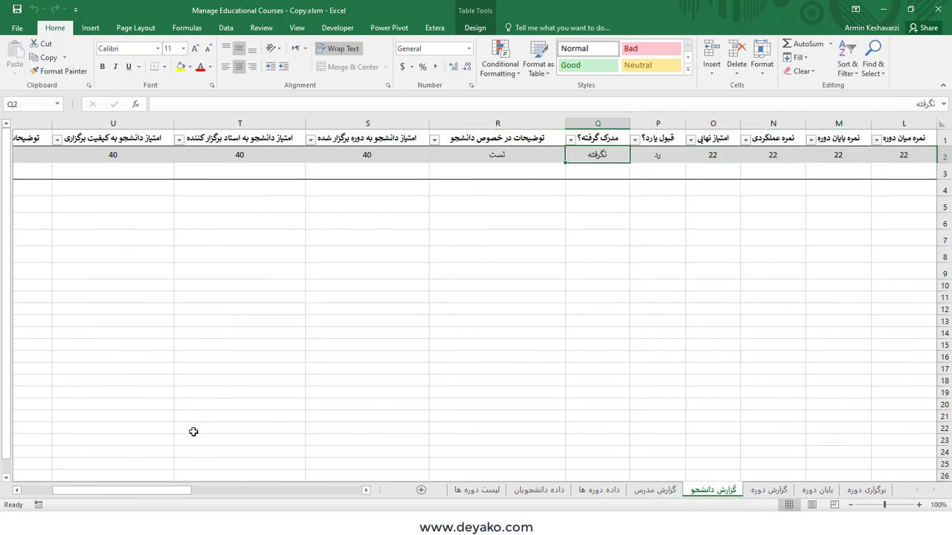
{"action": "mouse_move", "coordinate": [189, 490]}
{"action": "left_mouse_down"}
{"action": "mouse_move", "coordinate": [229, 500]}
{"action": "mouse_move", "coordinate": [405, 496]}
{"action": "left_mouse_up"}
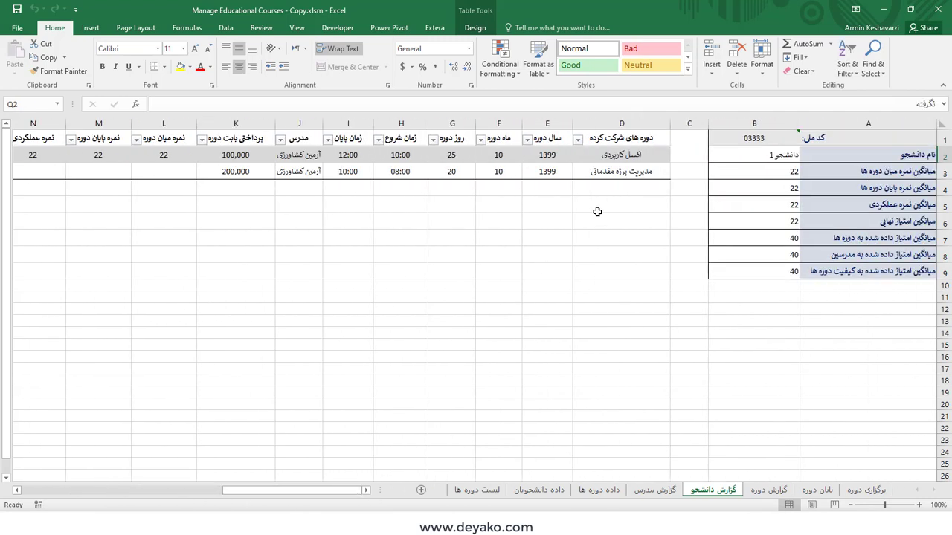
{"action": "left_click", "coordinate": [638, 154]}
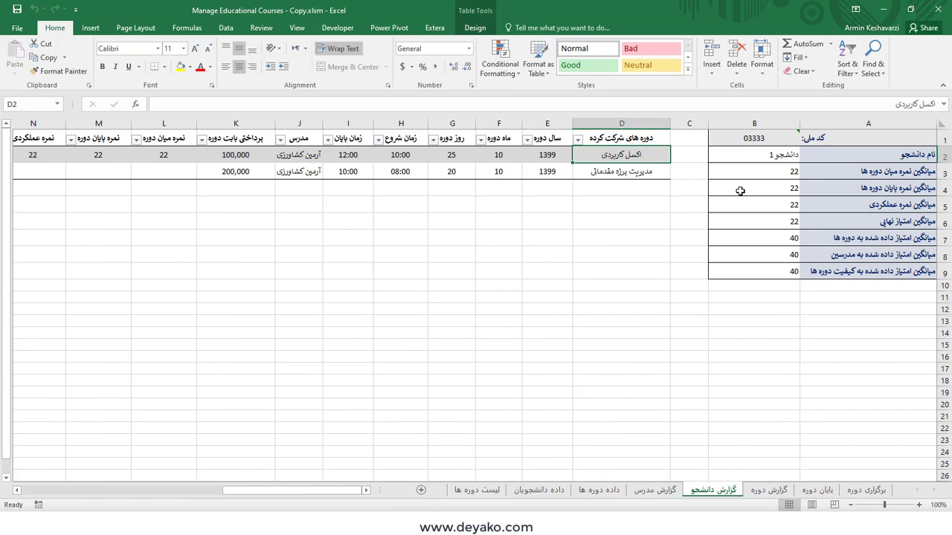
{"action": "left_click", "coordinate": [658, 490]}
Enter teacher code 0123 in B1 and check the teacher's two listed courses
{"action": "left_click", "coordinate": [758, 137]}
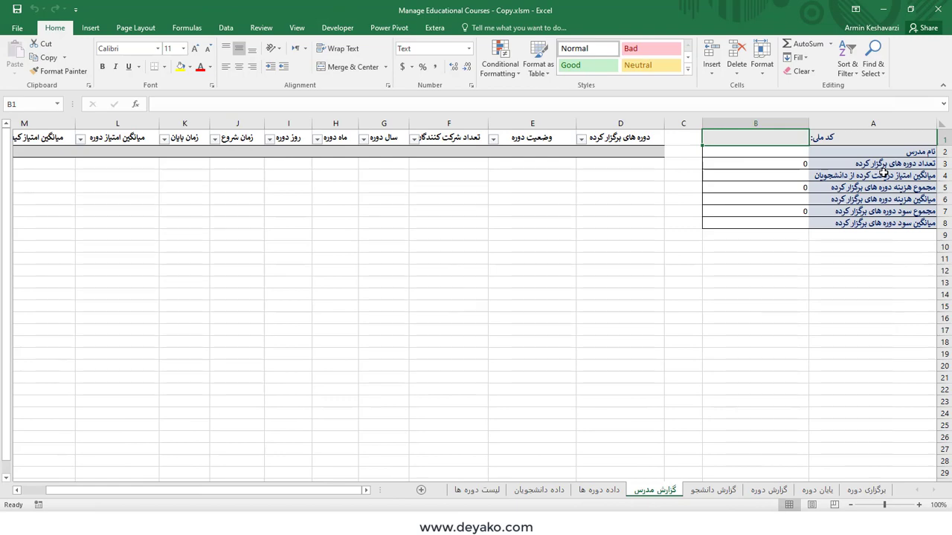
{"action": "type", "text": "0123"}
{"action": "key", "text": "Return"}
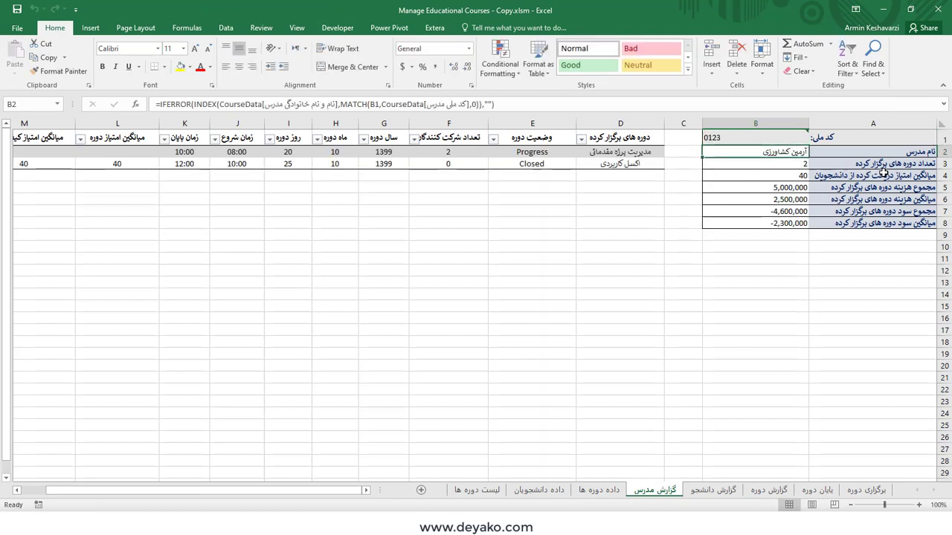
{"action": "left_click_drag", "start_coordinate": [639, 152], "coordinate": [632, 163]}
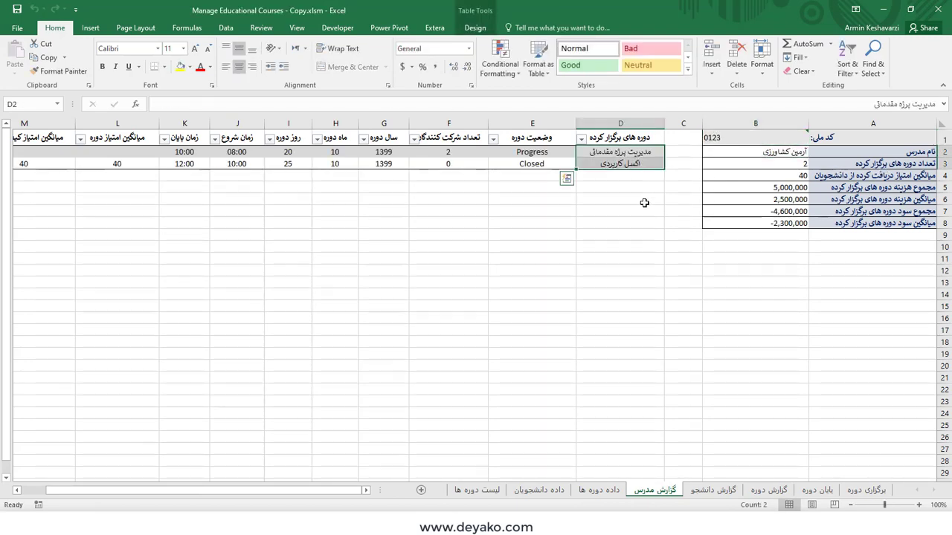
{"action": "left_click_drag", "start_coordinate": [772, 169], "coordinate": [766, 200]}
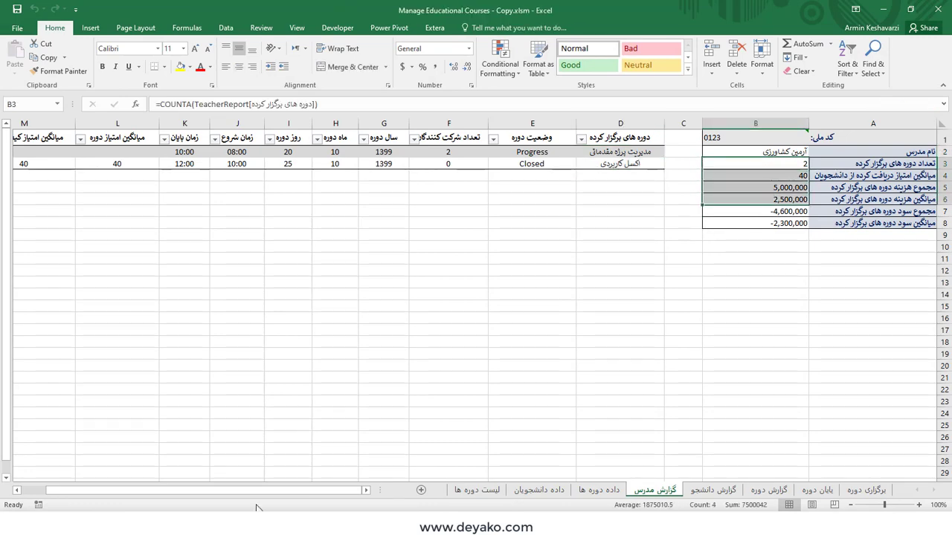
Review course status and summary figures: average score 40, profit -4,600,000
{"action": "left_click_drag", "start_coordinate": [288, 488], "coordinate": [264, 488]}
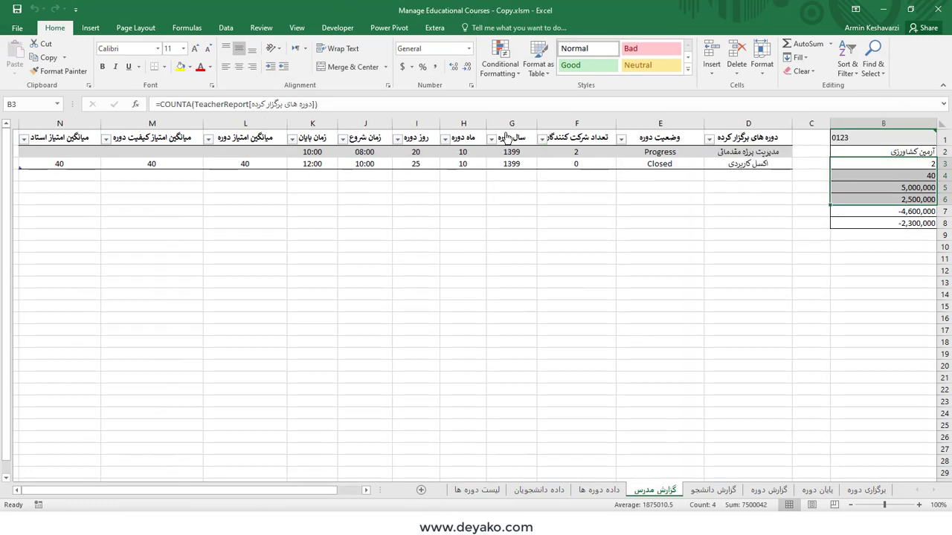
{"action": "left_click", "coordinate": [662, 152]}
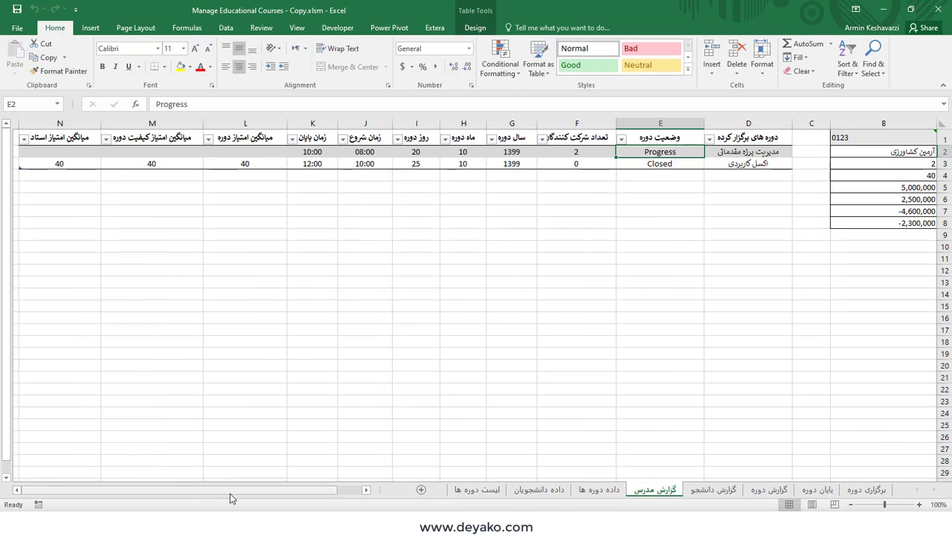
{"action": "left_click_drag", "start_coordinate": [230, 491], "coordinate": [340, 491]}
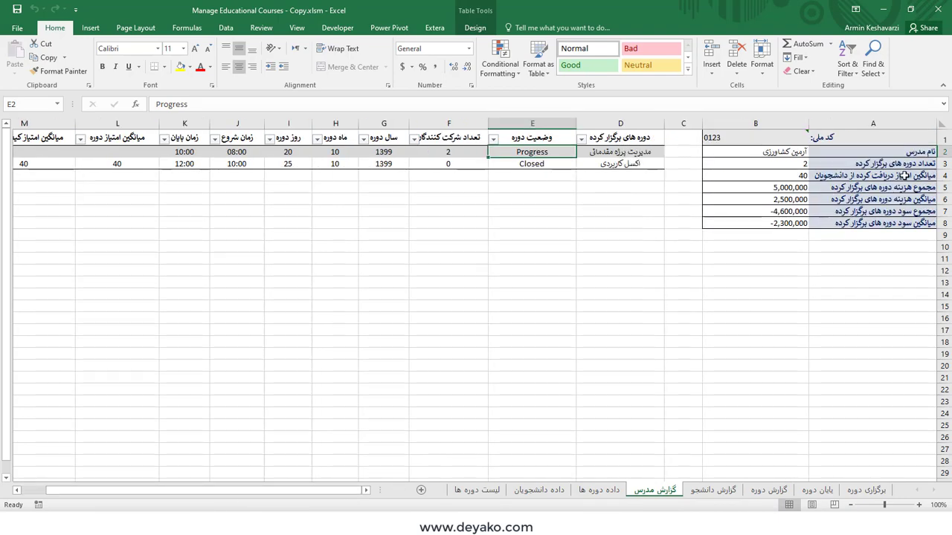
{"action": "left_click_drag", "start_coordinate": [792, 163], "coordinate": [786, 223]}
{"action": "left_click", "coordinate": [882, 235]}
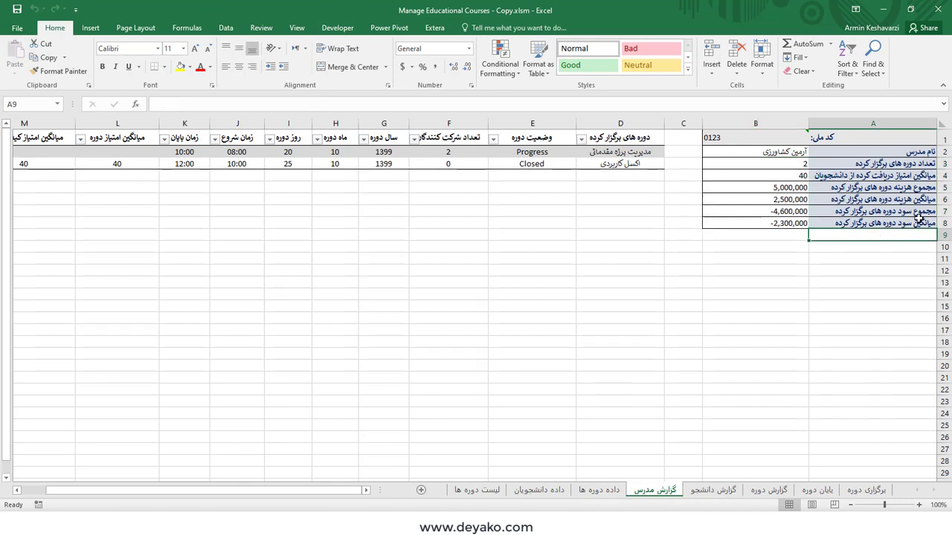
{"action": "left_click", "coordinate": [713, 490]}
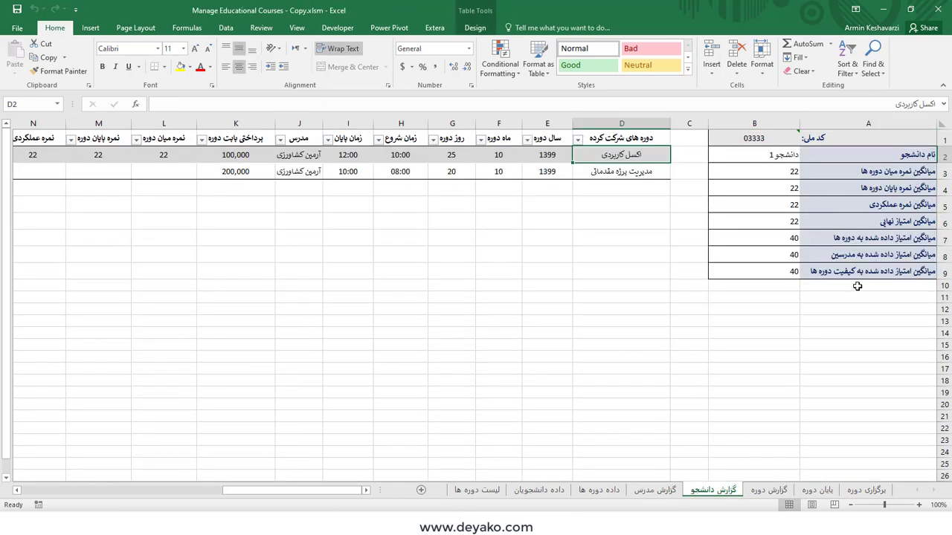
Browse the course data and course list sheets, adding a blank worksheet along the way
{"action": "left_click", "coordinate": [770, 286]}
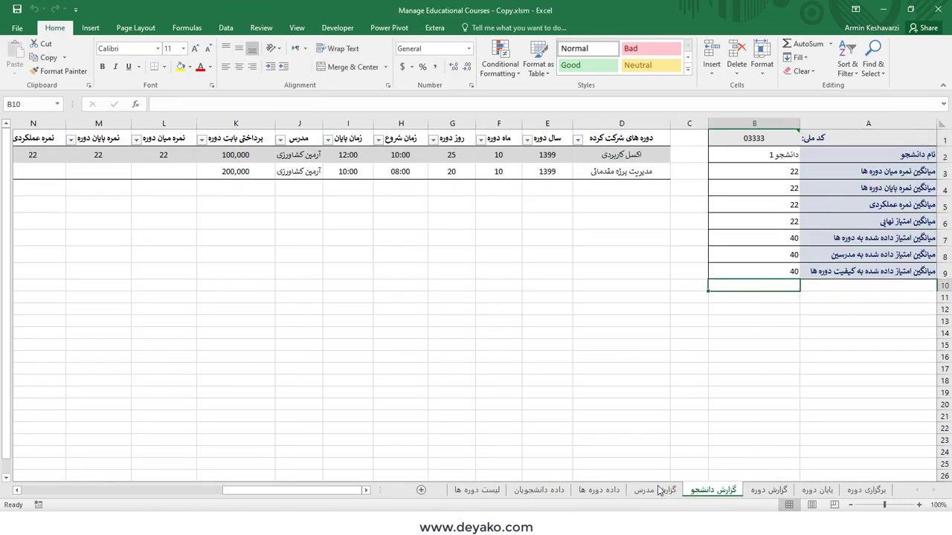
{"action": "left_click", "coordinate": [598, 490]}
{"action": "left_click", "coordinate": [462, 490]}
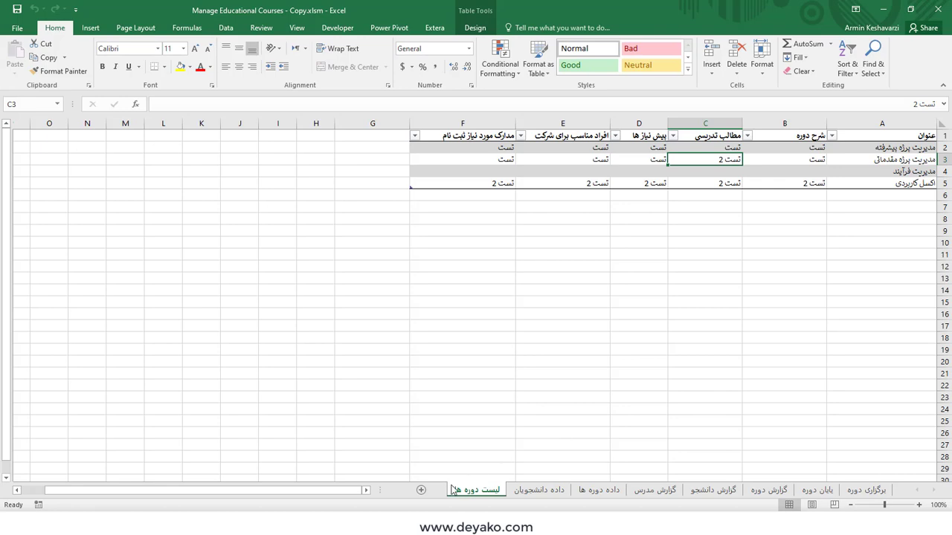
{"action": "left_click", "coordinate": [421, 490]}
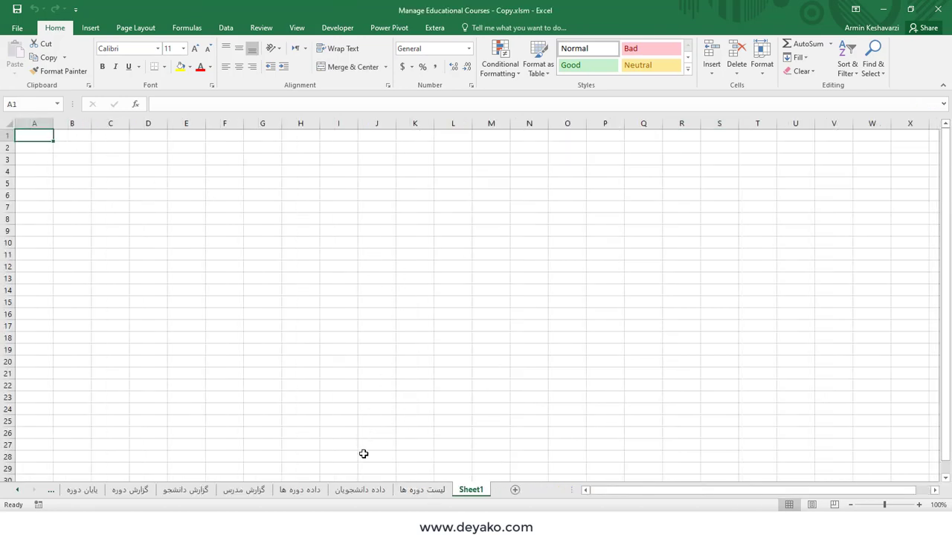
{"action": "left_click", "coordinate": [287, 490]}
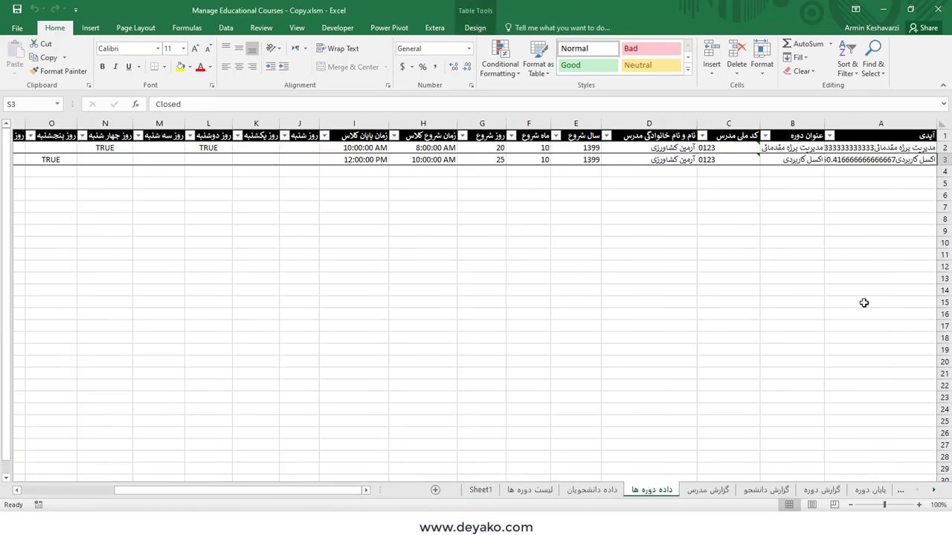
{"action": "left_click", "coordinate": [885, 158]}
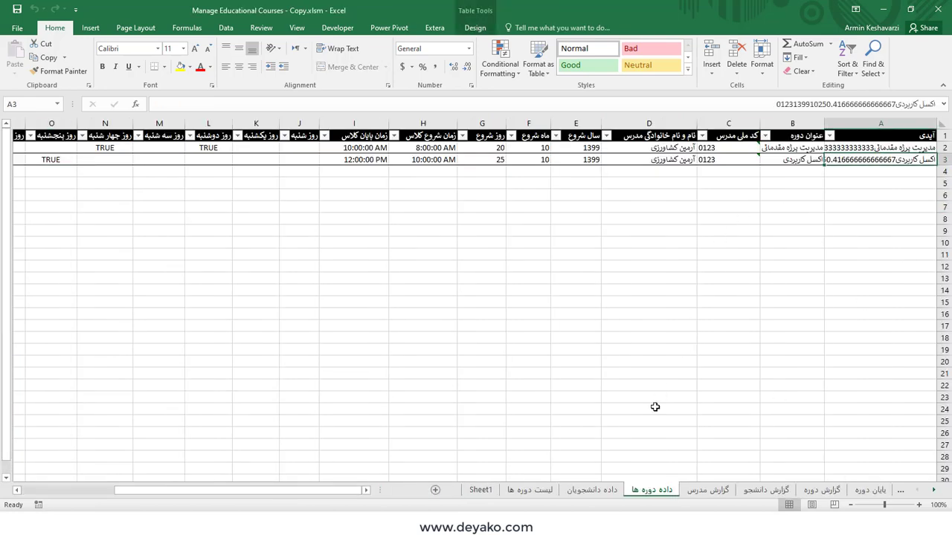
Delete the blank Sheet1 and scroll the tab bar back to the workbook's first sheet
{"action": "left_click", "coordinate": [482, 490]}
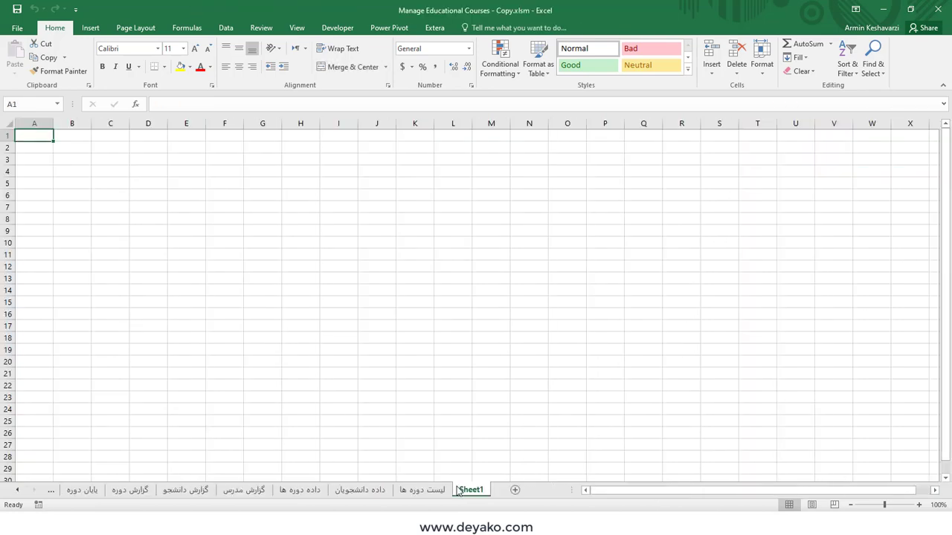
{"action": "right_click", "coordinate": [472, 491]}
{"action": "left_click", "coordinate": [506, 362]}
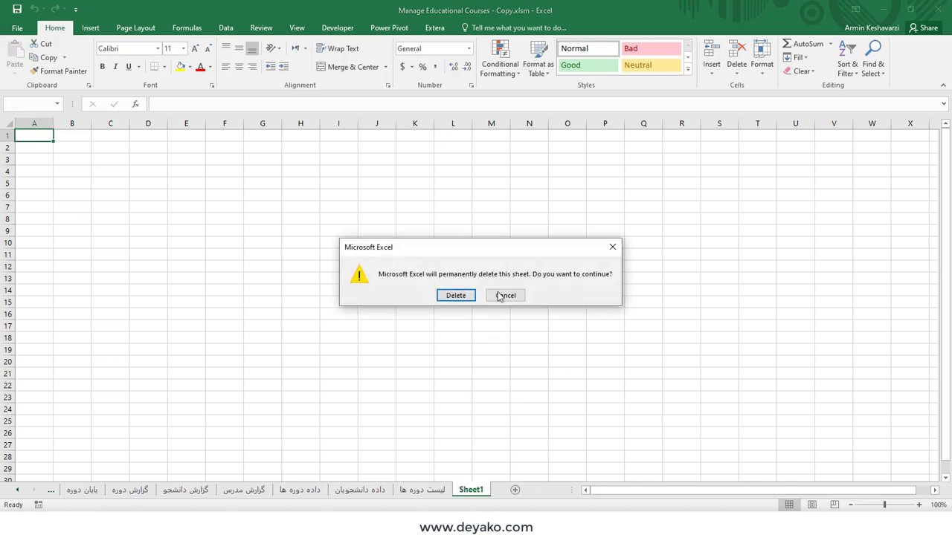
{"action": "left_click", "coordinate": [465, 296]}
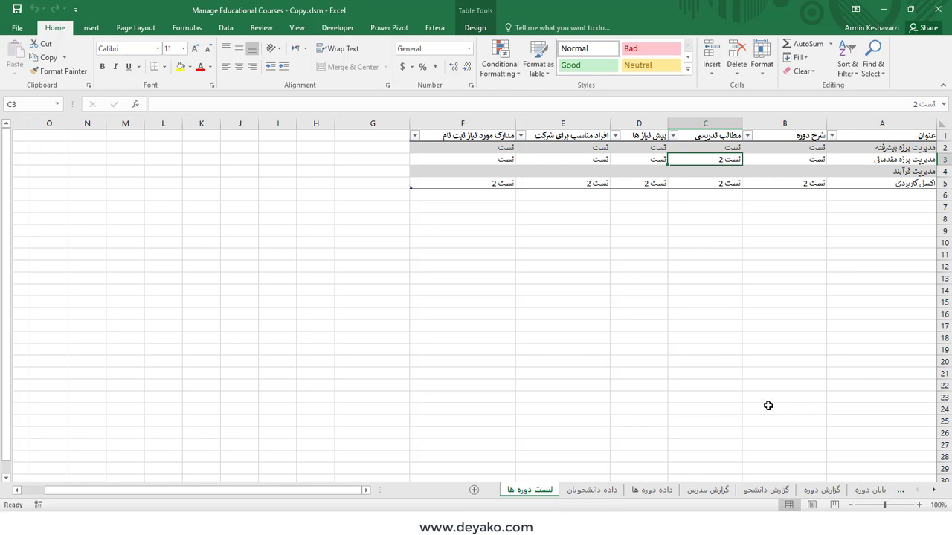
{"action": "left_click", "coordinate": [933, 490]}
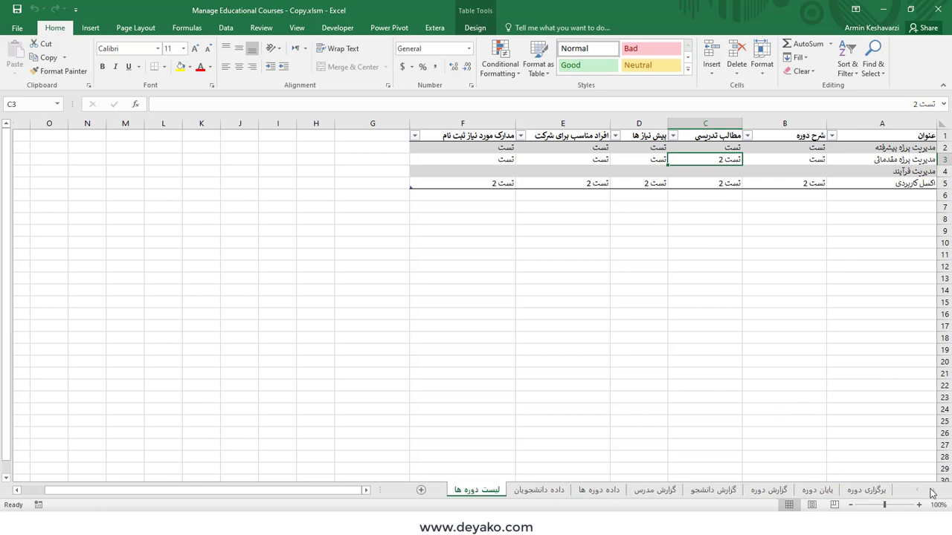
{"action": "left_click", "coordinate": [877, 492]}
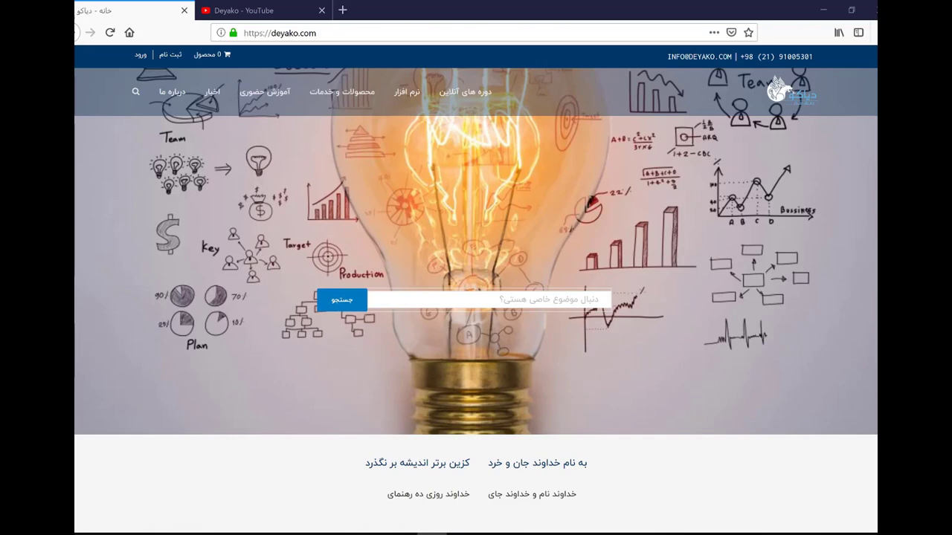
Switch to the Deyako - YouTube tab to show the channel page
{"action": "left_click", "coordinate": [269, 11]}
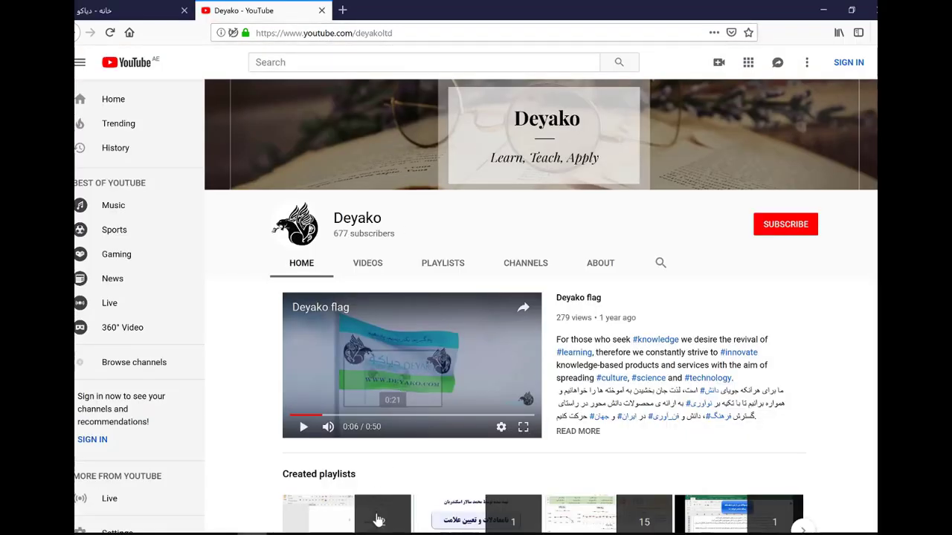